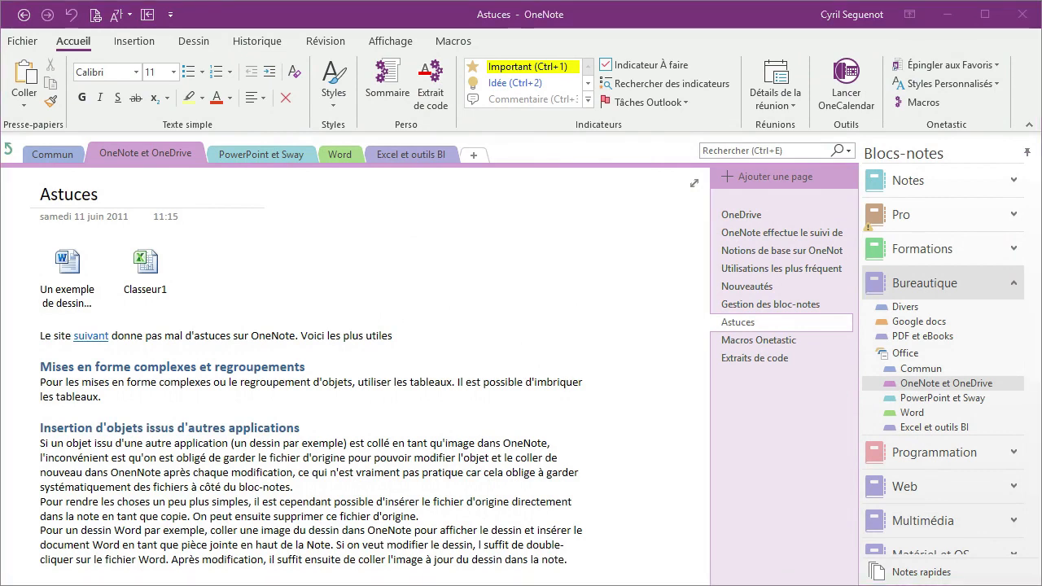
- Examine the title of the Essais page and its block listing the four OneNote applications
left_click(378, 22)
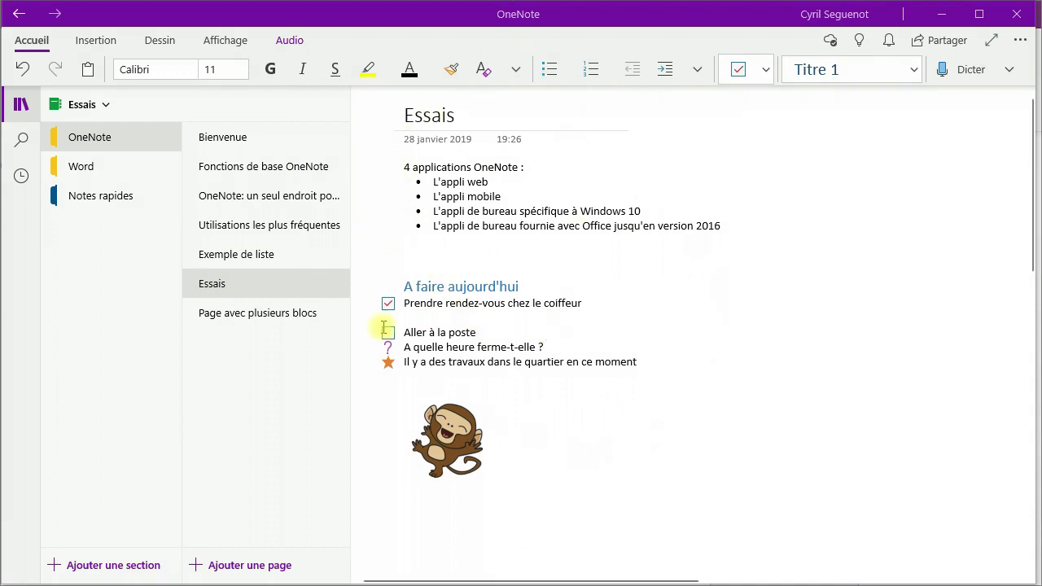
left_click(450, 113)
left_click_drag(465, 113, 391, 114)
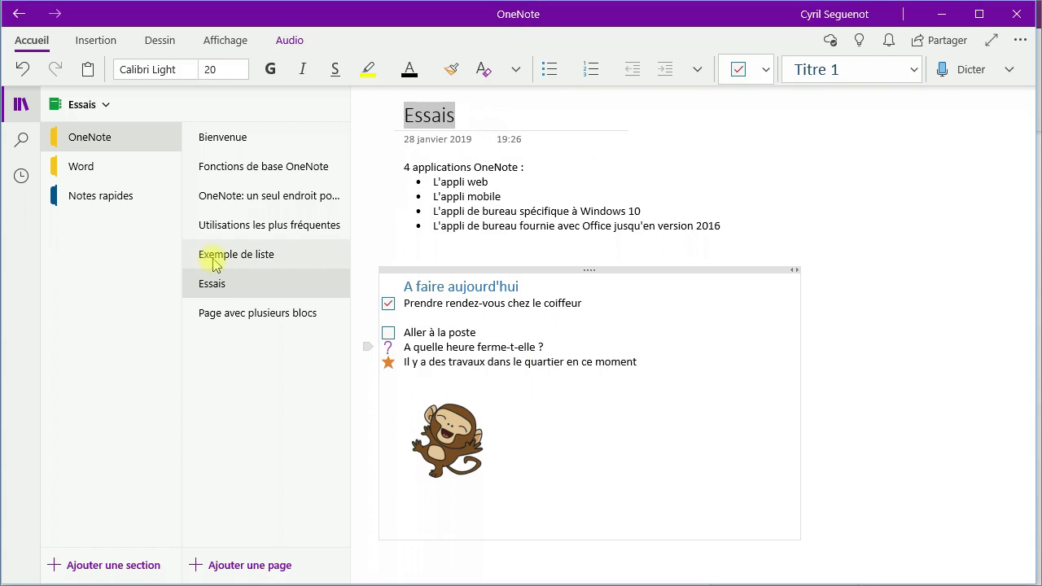
left_click(628, 204)
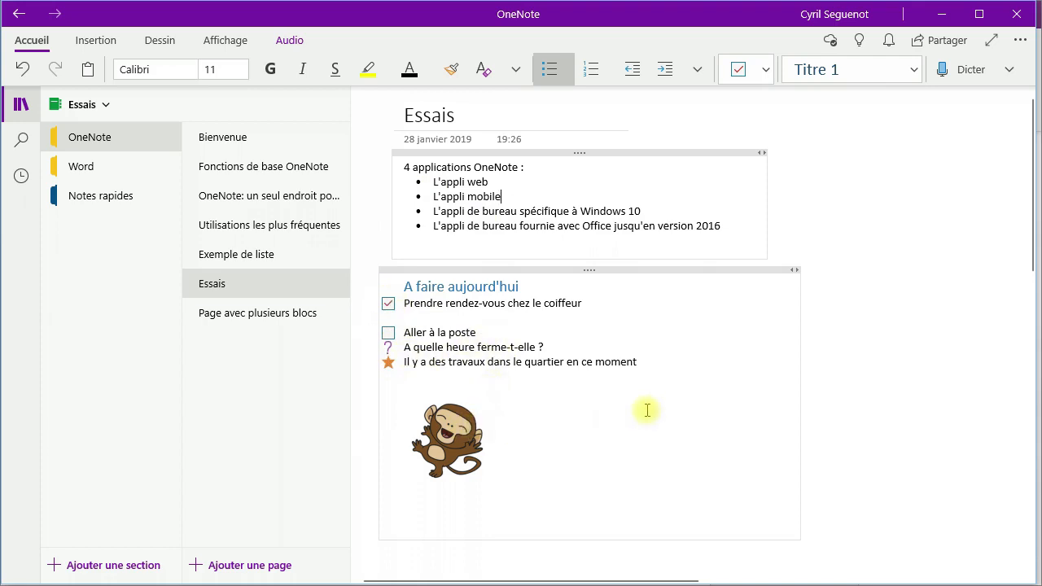
- Inspect the embedded Word file, the audio recording and the YouTube video link on the Essais page
scroll(635, 400, "down", 5)
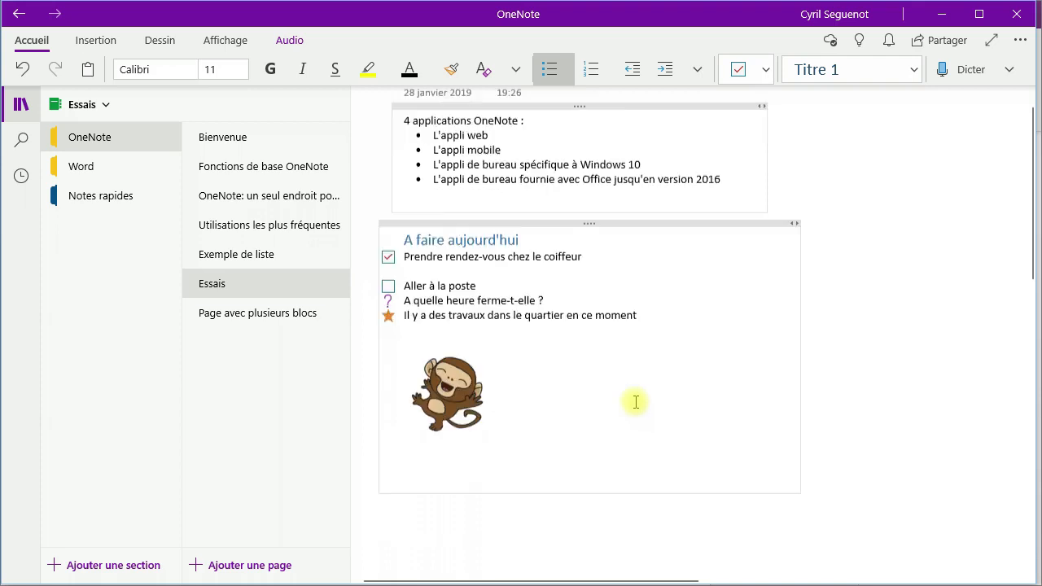
scroll(622, 393, "down", 2)
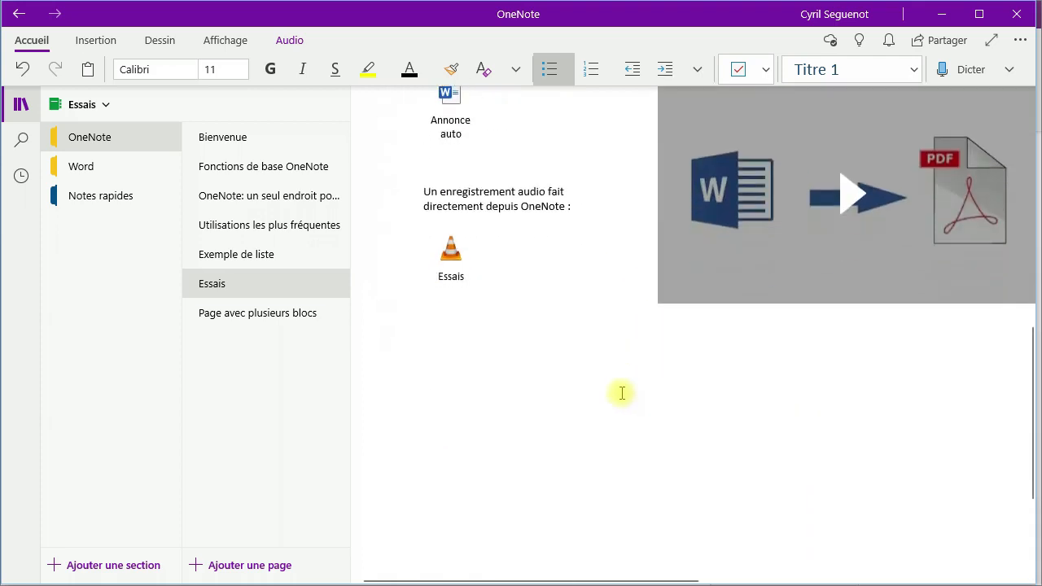
scroll(622, 393, "up", 3)
left_click(445, 323)
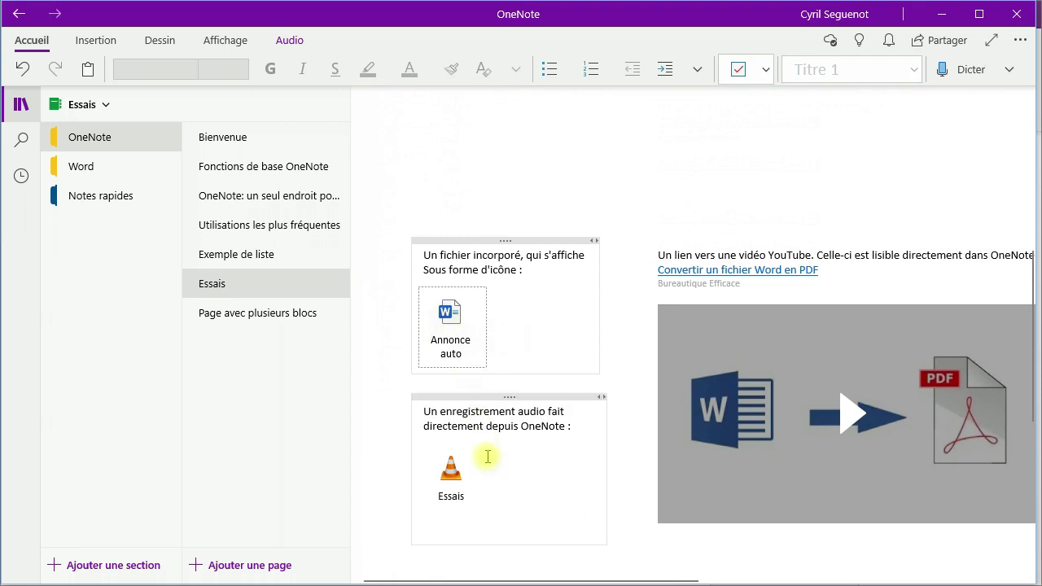
left_click(451, 465)
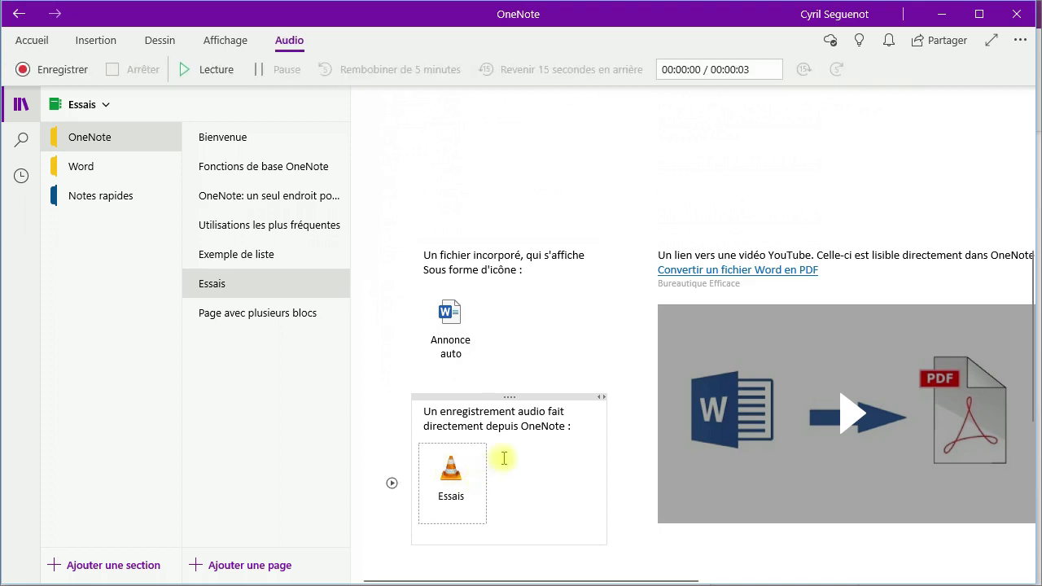
left_click(843, 293)
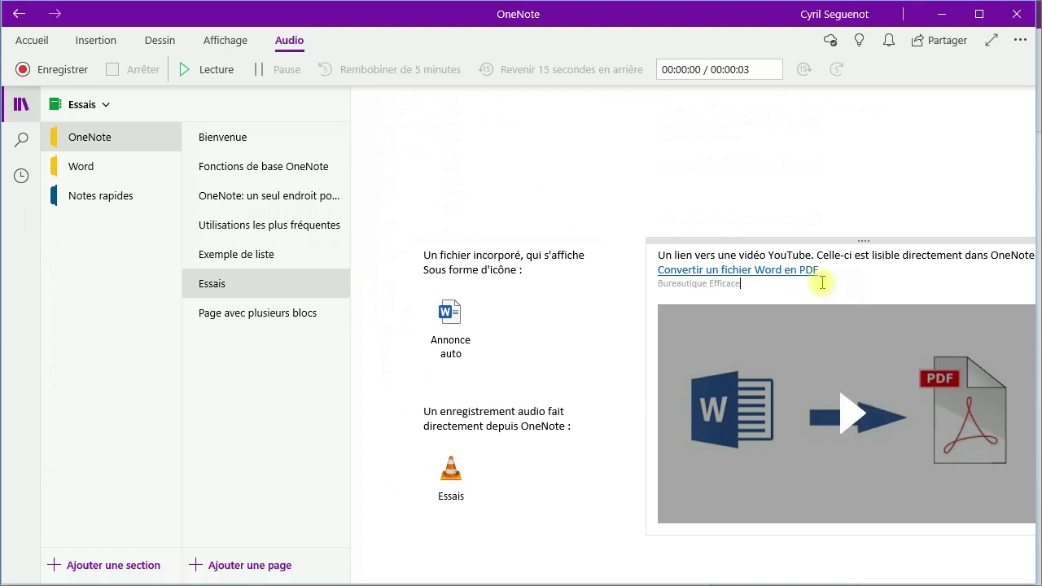
- Create a text block reading "sdfsdf" in the empty area below the page's content and move it under the video
scroll(609, 270, "up", 5)
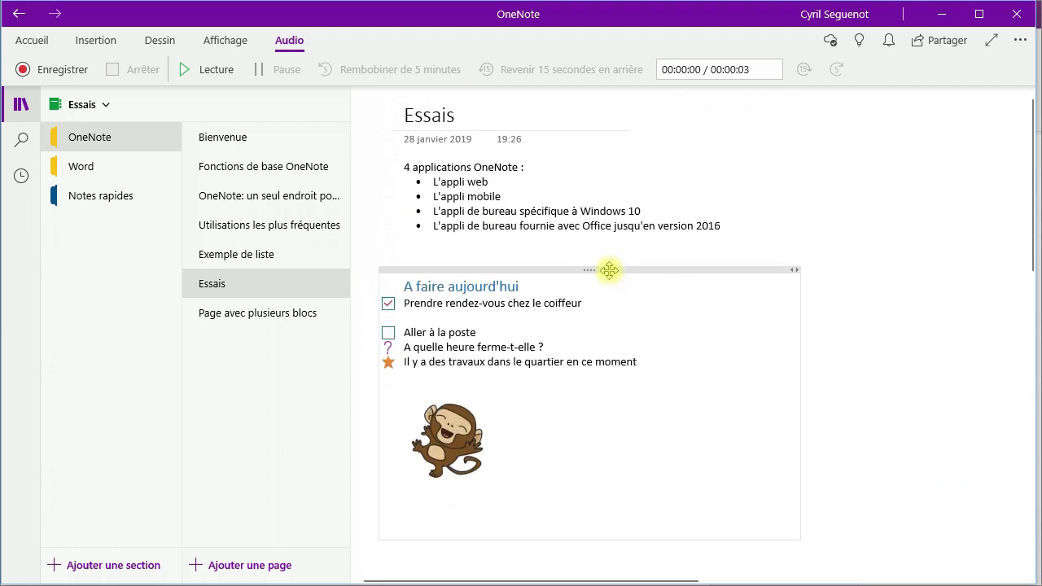
scroll(791, 449, "down", 5)
scroll(782, 447, "down", 5)
scroll(784, 447, "up", 10)
scroll(781, 444, "down", 5)
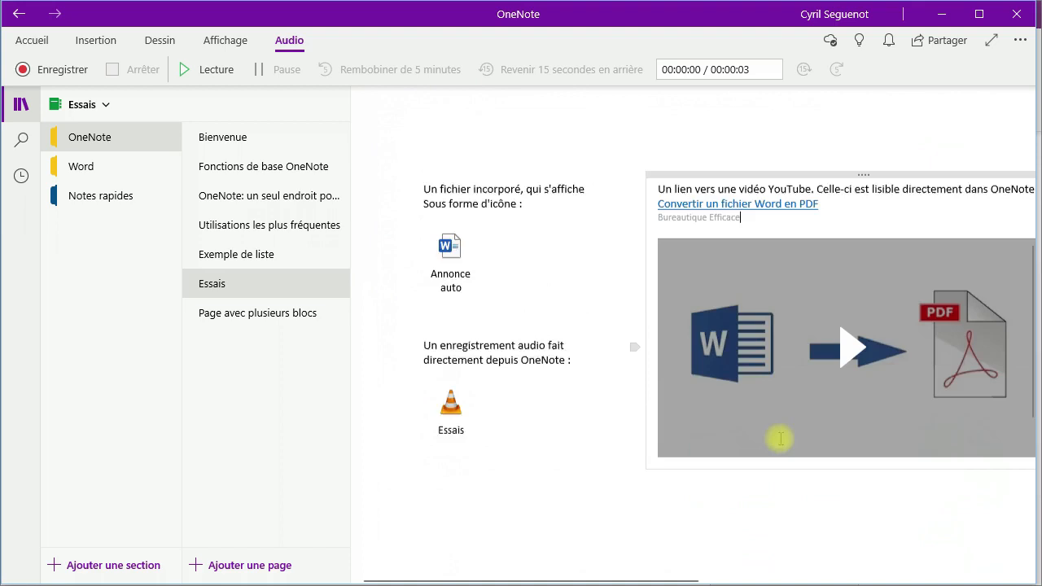
scroll(779, 439, "down", 4)
left_click(407, 312)
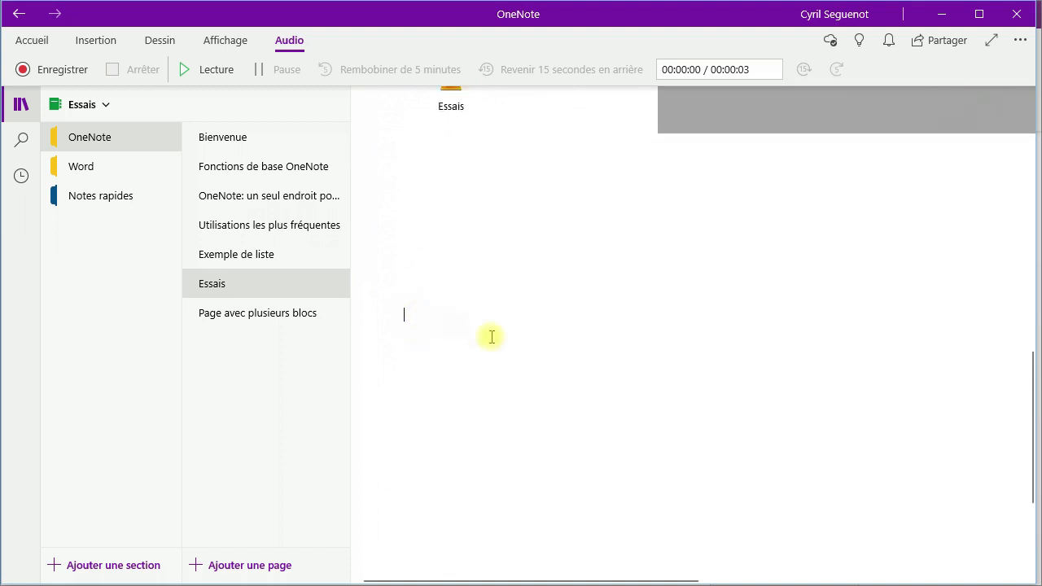
type("sdfsdf")
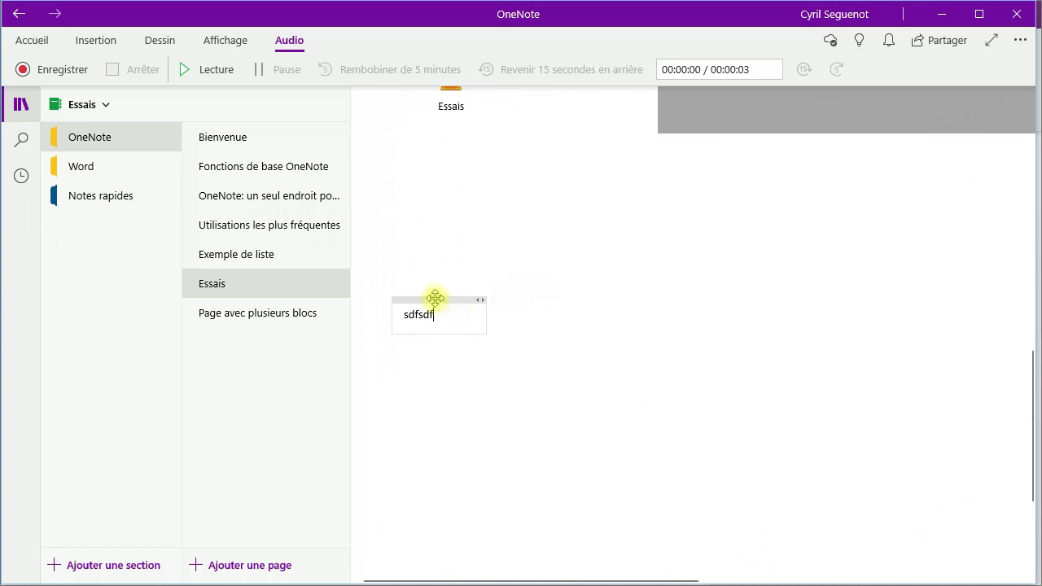
left_click_drag(433, 299, 683, 301)
- Add a second text block reading "sdfdsf" beside the first one and move it onto the "sdfsdf" block
left_click(450, 265)
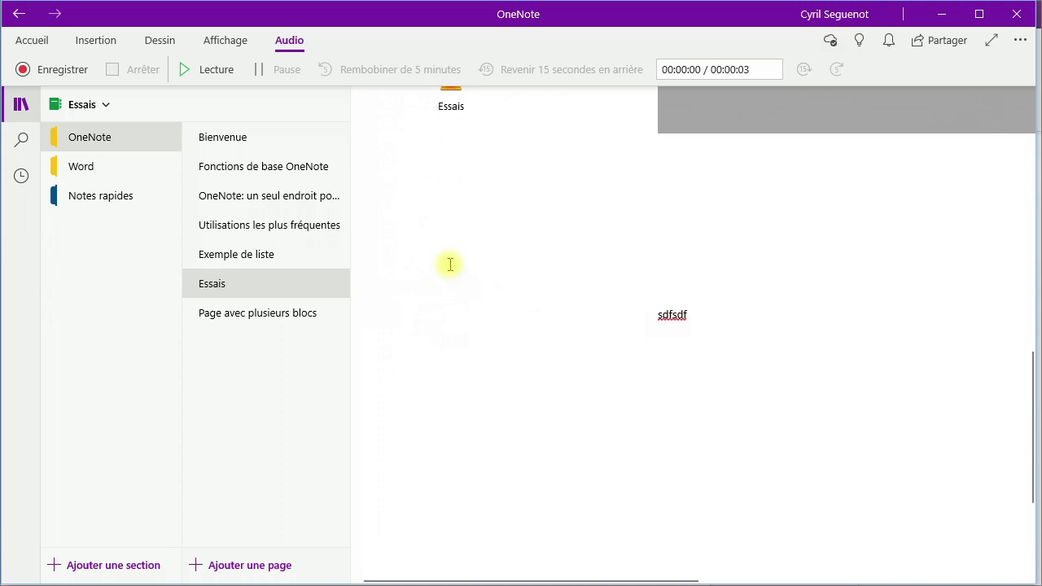
type("sdfdsf")
left_click(588, 386)
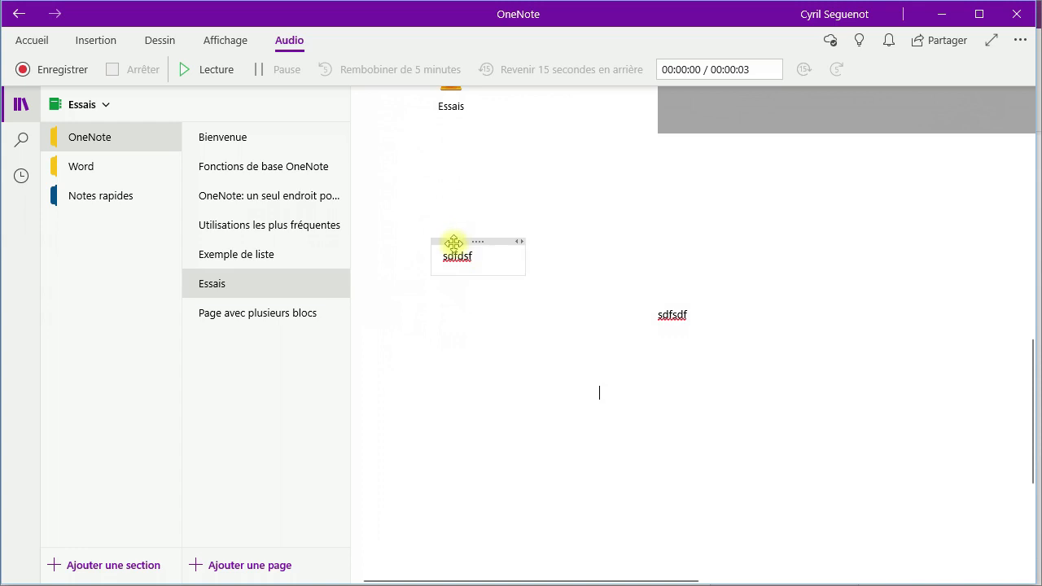
left_click(454, 243)
left_click_drag(453, 243, 667, 297)
- Push the to-do block down by adding blank lines under the applications list, and remove the extra lines
scroll(621, 455, "up", 5)
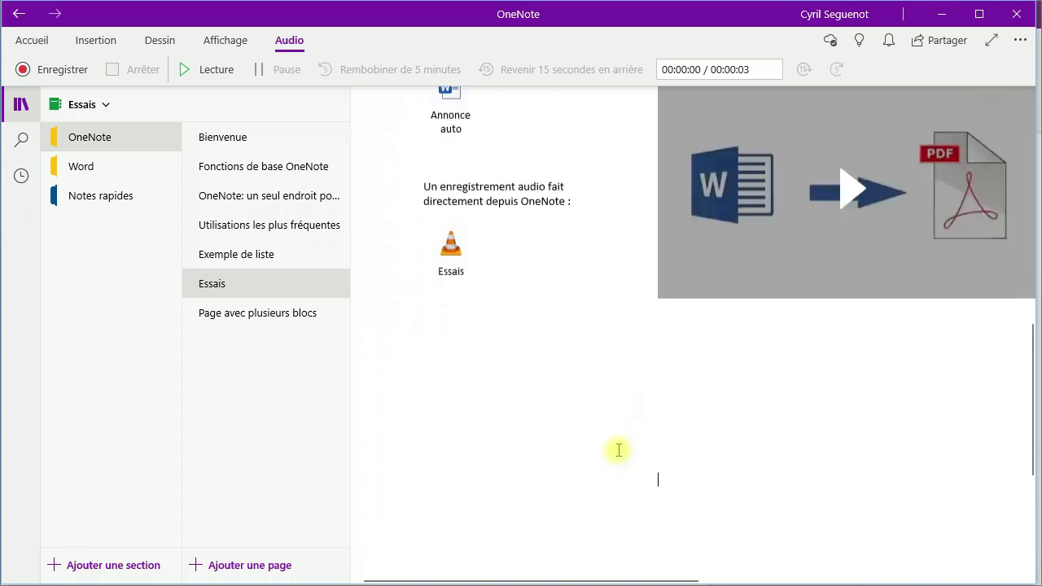
scroll(569, 395, "up", 5)
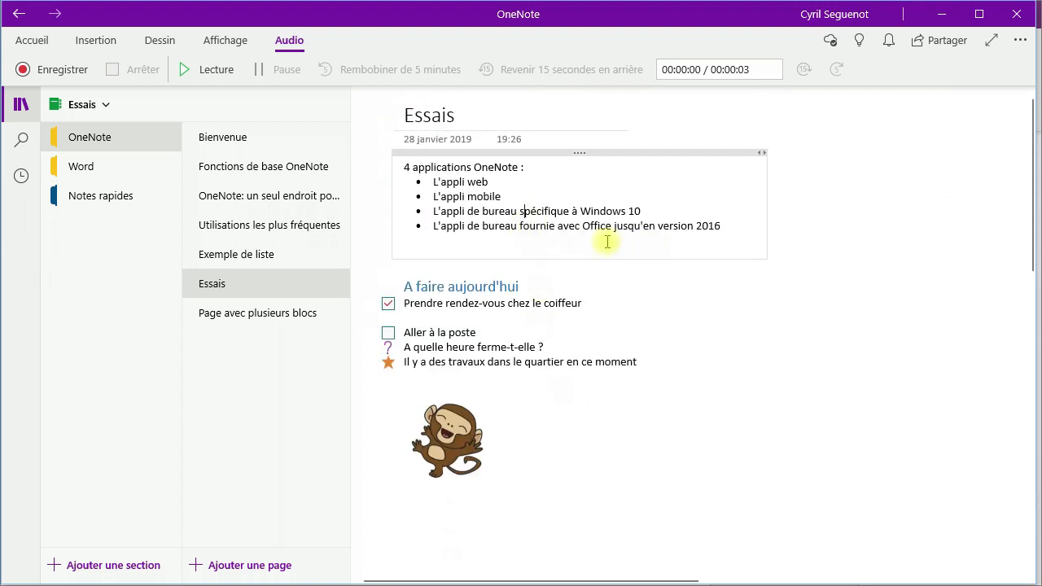
key("Return")
key("Return")
key("Return")
key("Return")
key("Return")
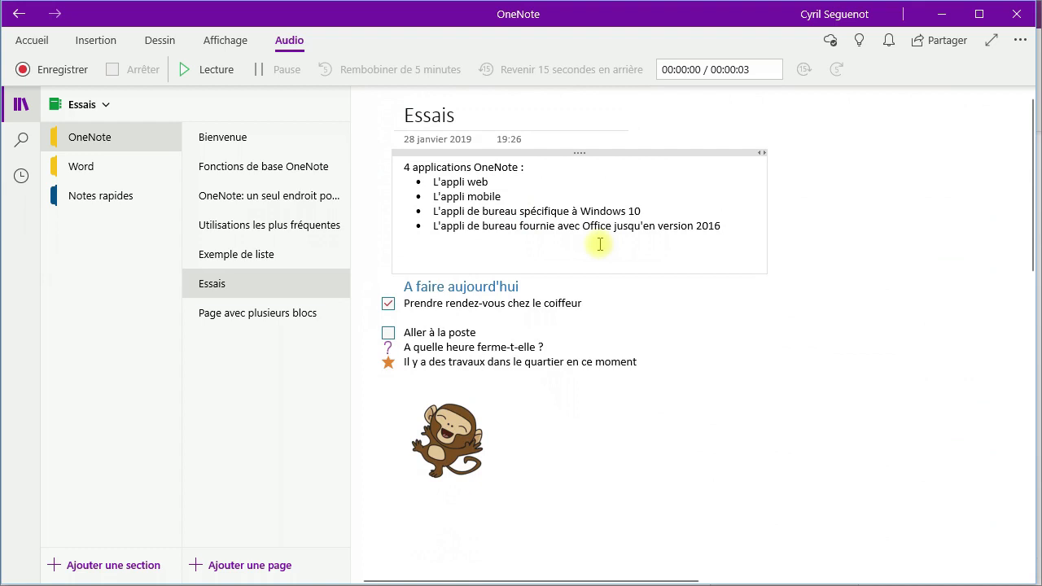
key("BackSpace")
key("BackSpace")
key("BackSpace")
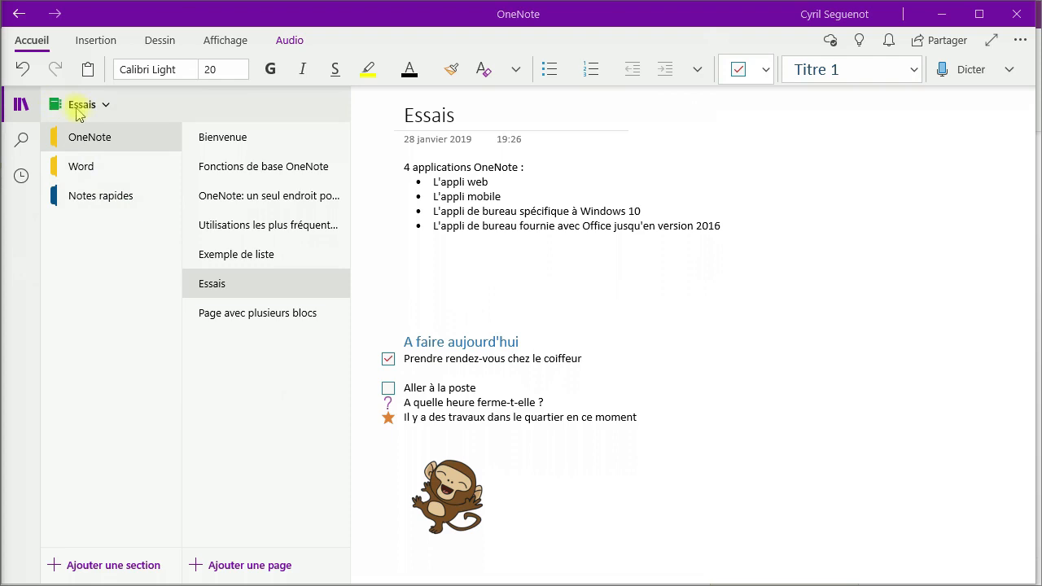
- Look through the Quotidien notebook's sections and the Essais notebook's Word section, and return to the OneNote section
left_click(108, 110)
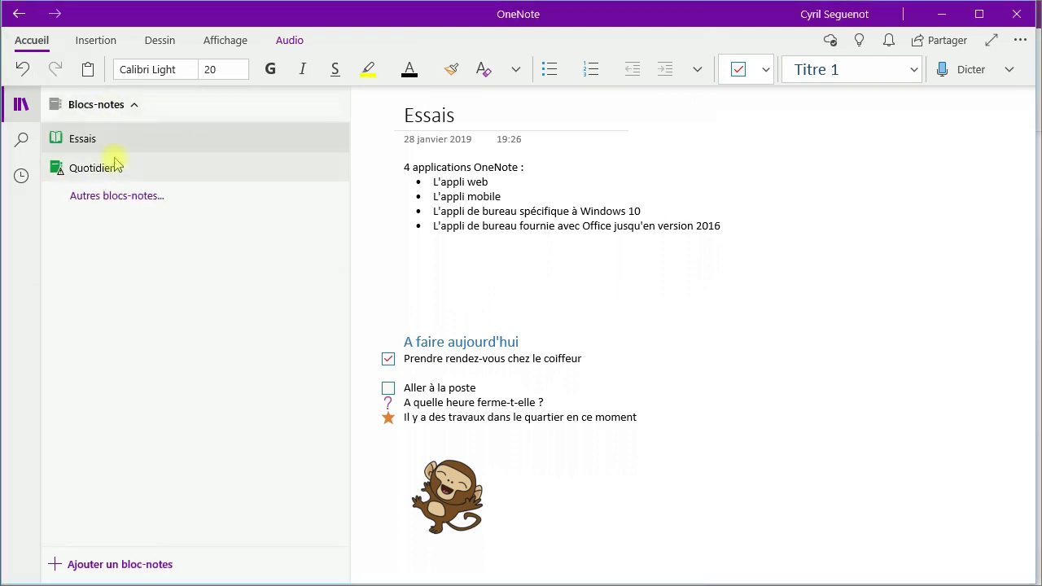
left_click(133, 107)
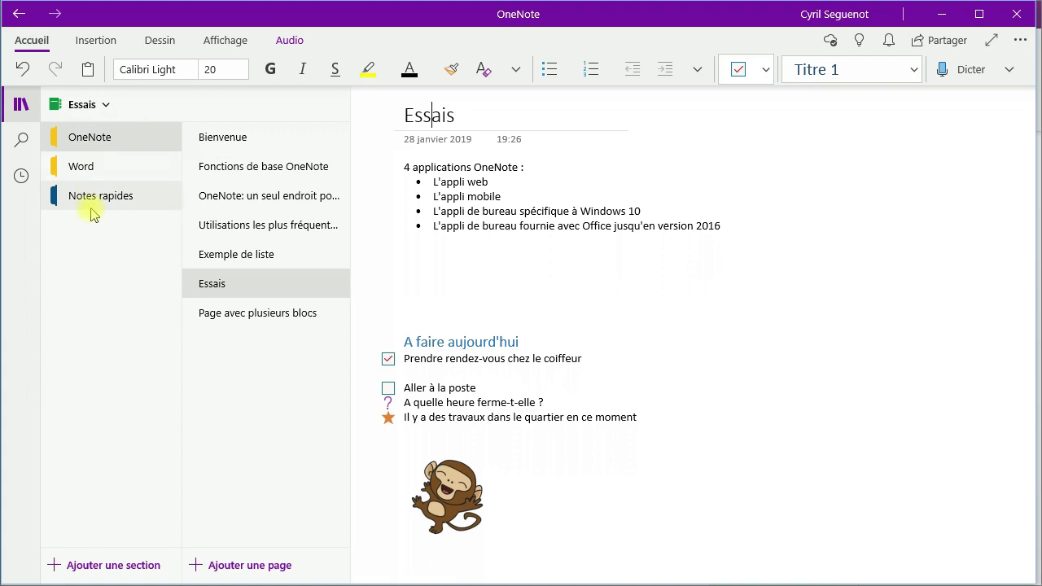
left_click(104, 113)
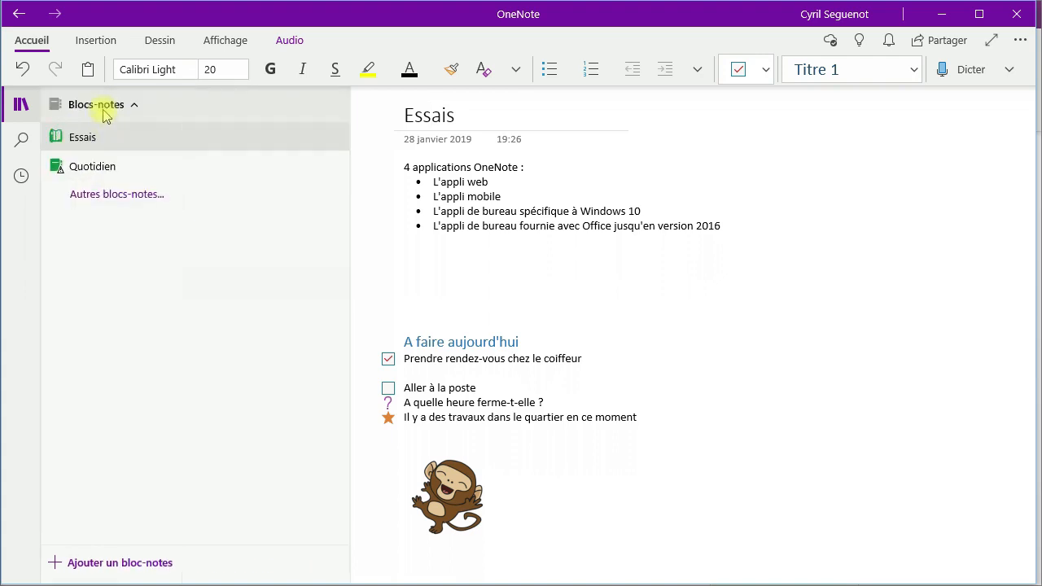
left_click(102, 167)
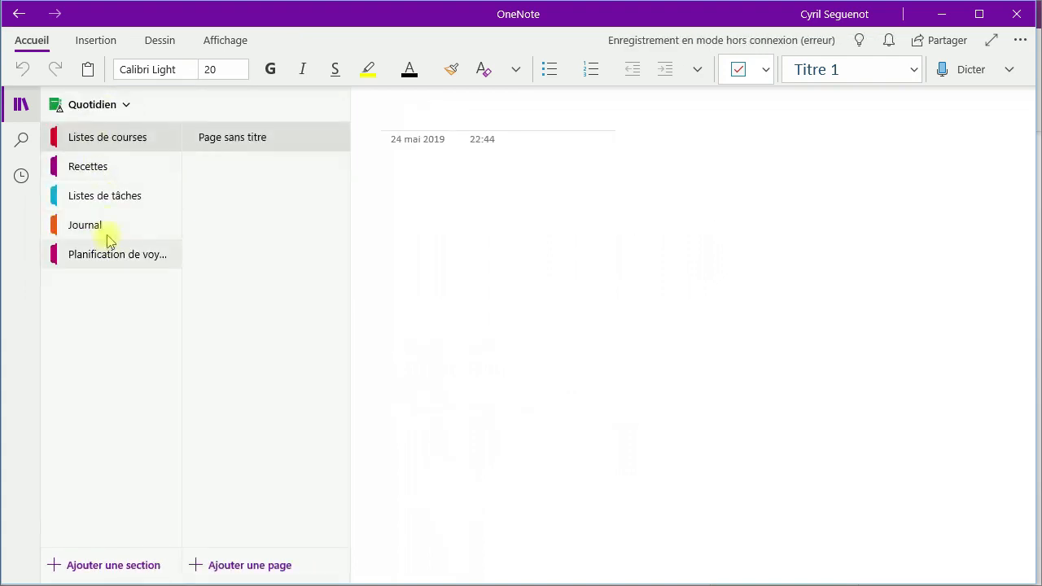
left_click(122, 106)
left_click(112, 143)
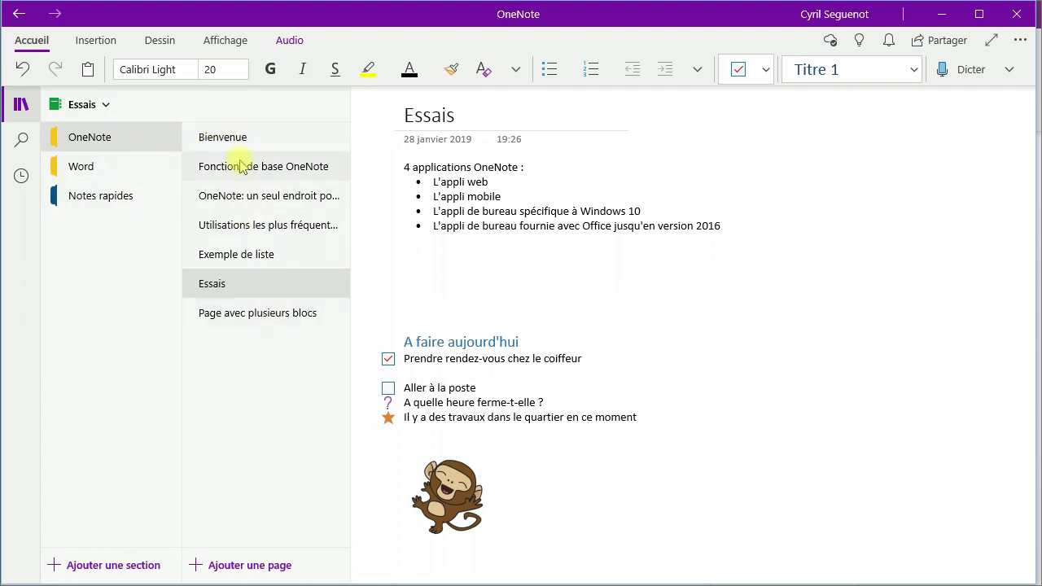
left_click(96, 172)
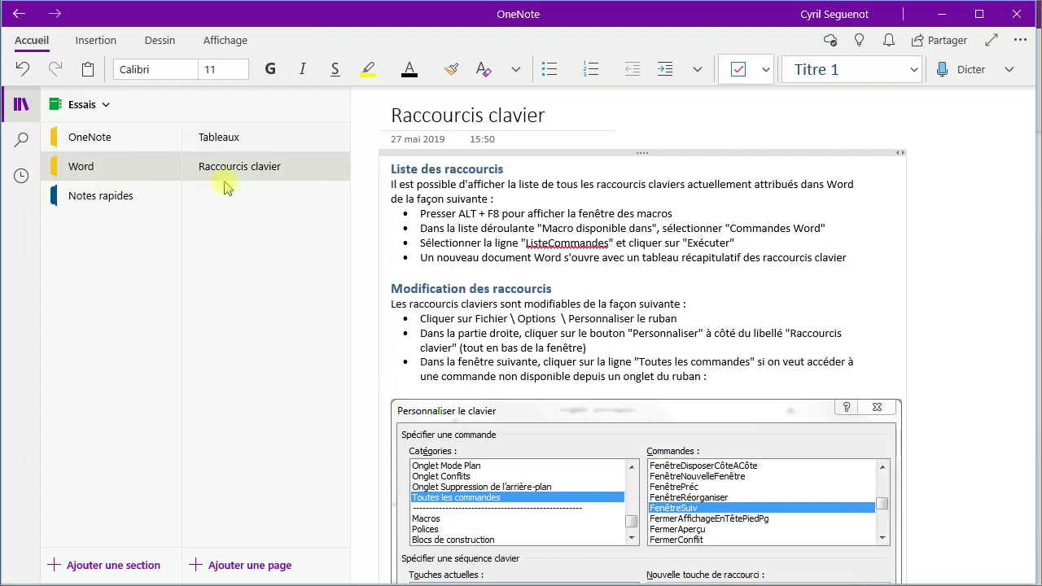
left_click(94, 140)
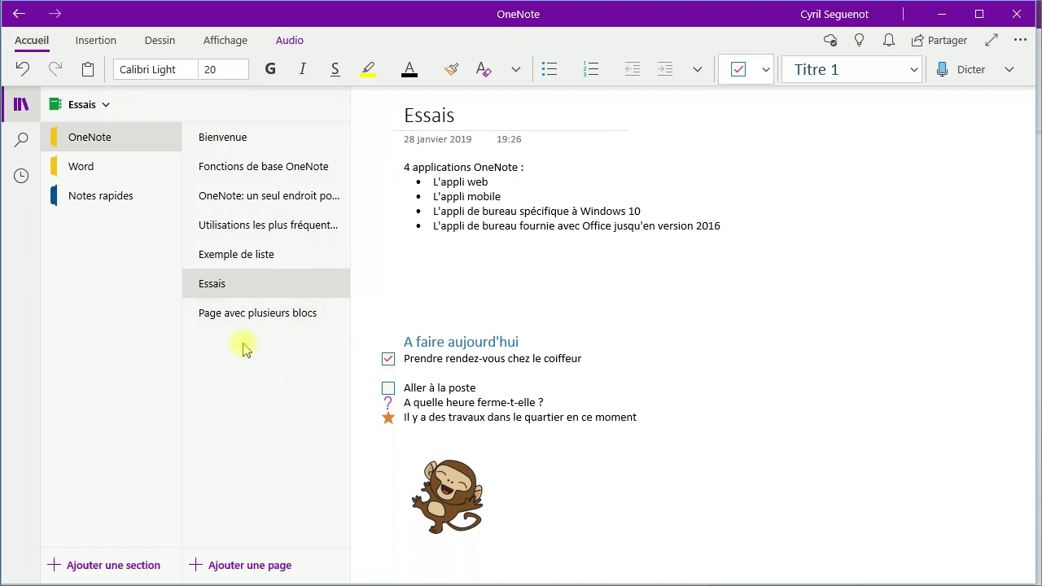
- Reorder the Essais page to directly below Bienvenue, and move it into the Word section
left_click_drag(250, 289, 248, 166)
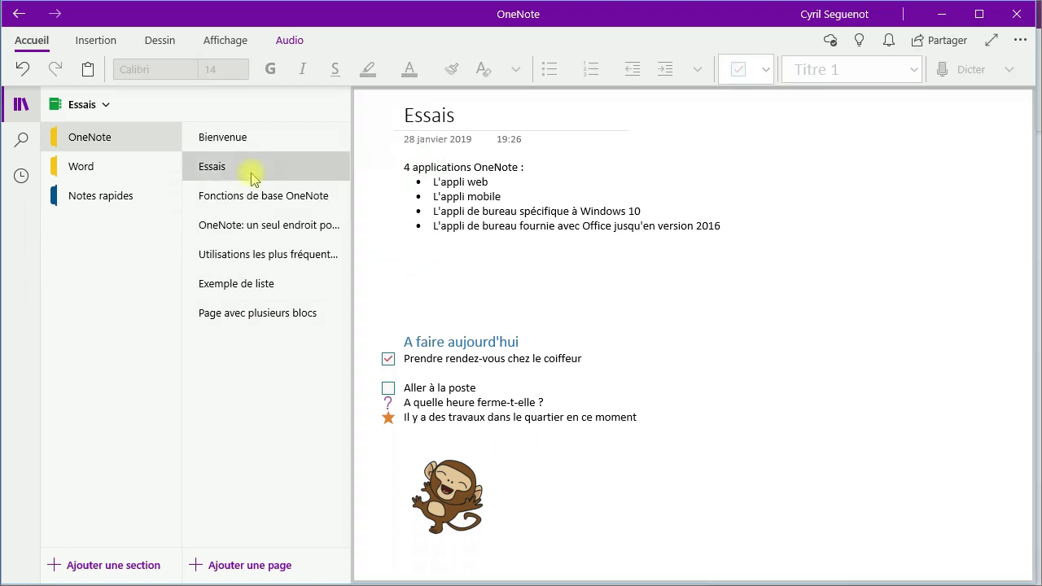
left_click_drag(252, 179, 238, 198)
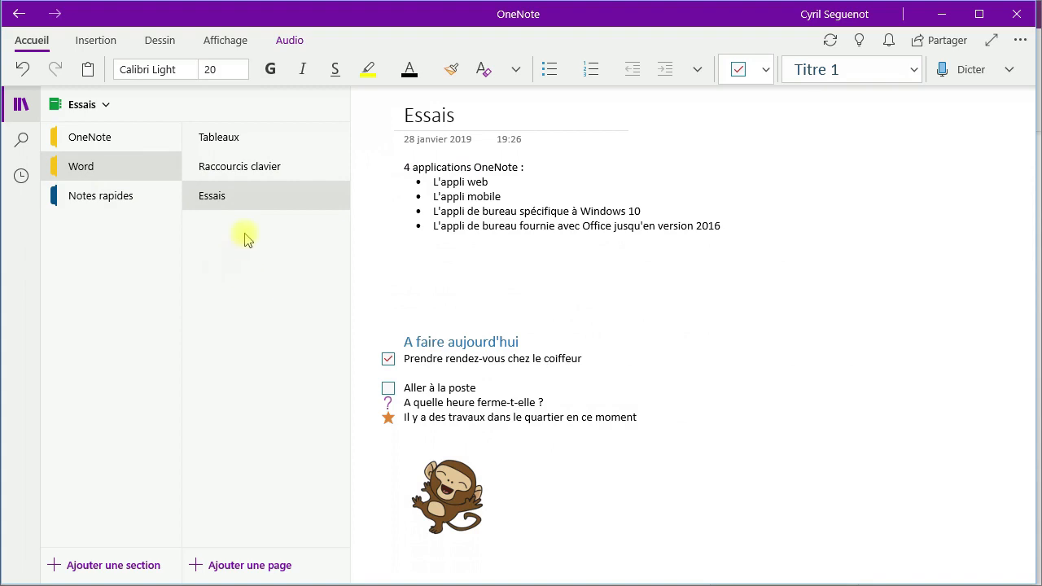
- Browse the Quotidien notebook's sections as move/copy destinations for the Essais page, and cancel
right_click(243, 204)
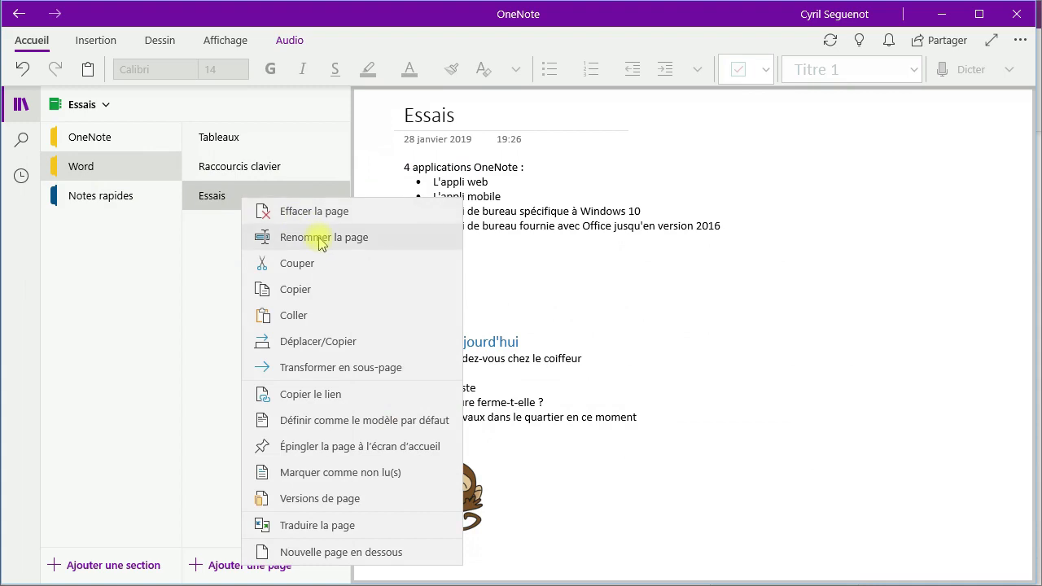
left_click(322, 345)
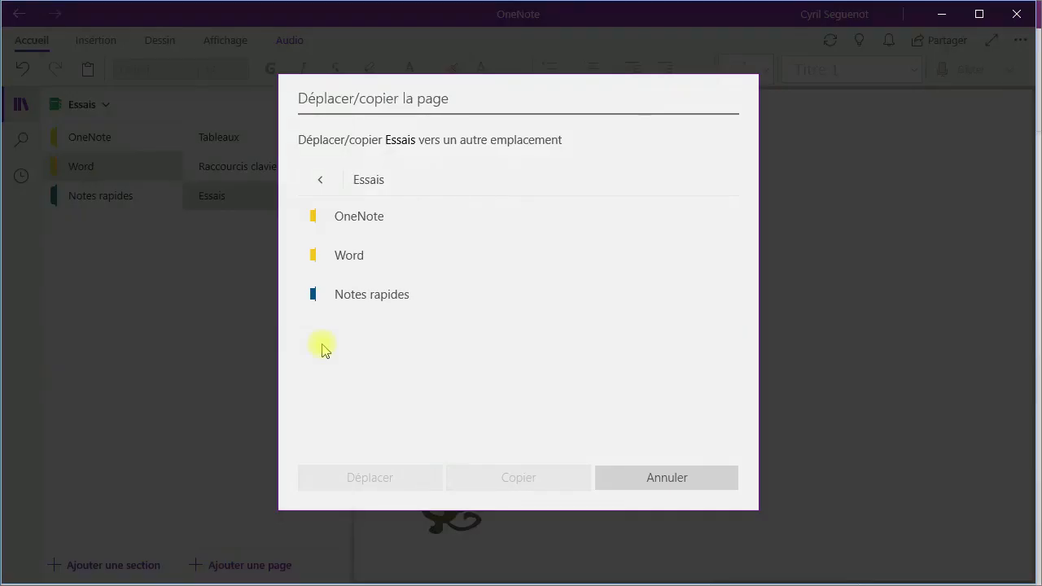
left_click(320, 179)
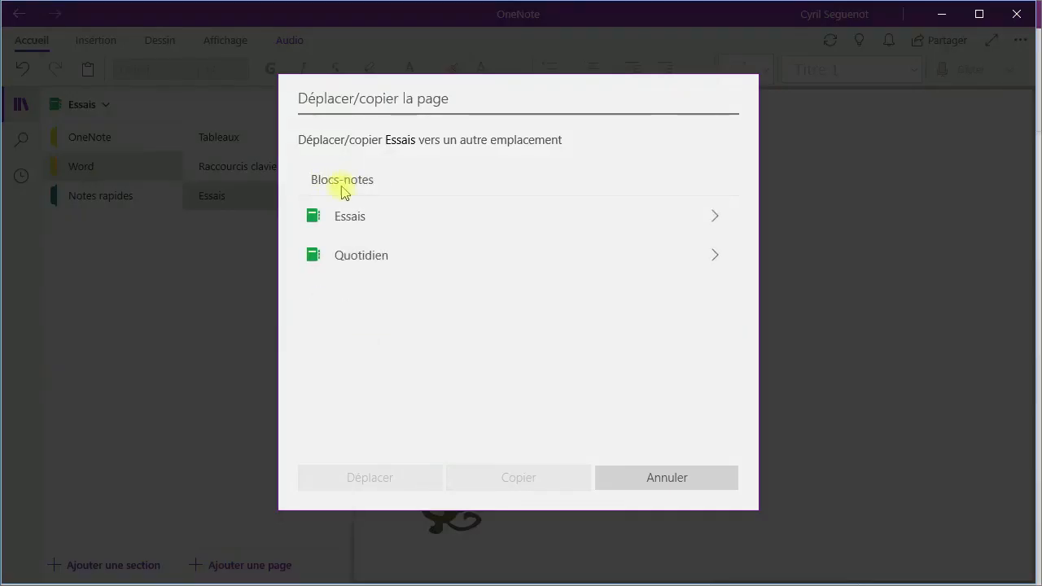
left_click(345, 260)
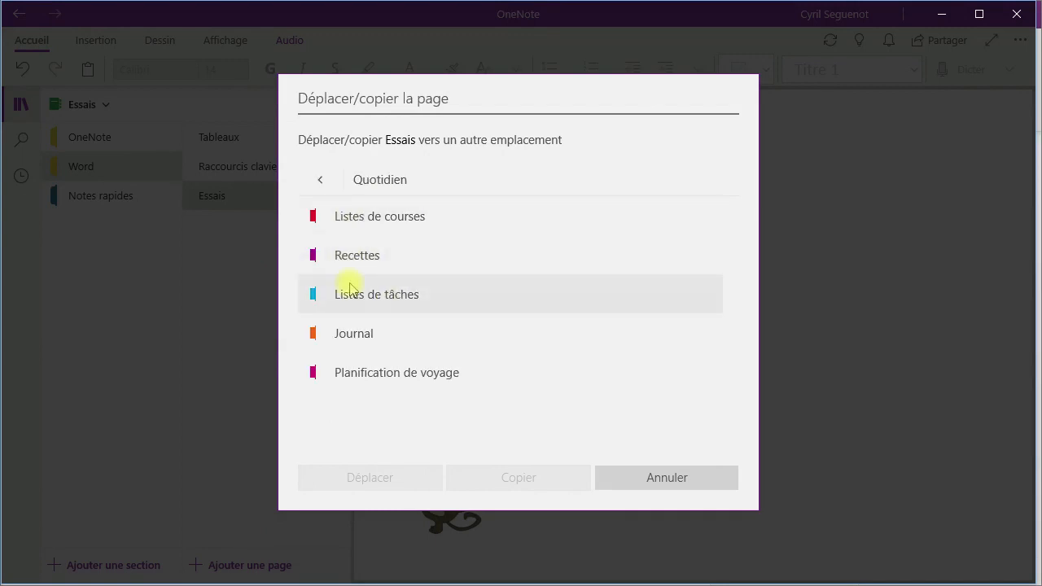
left_click(652, 485)
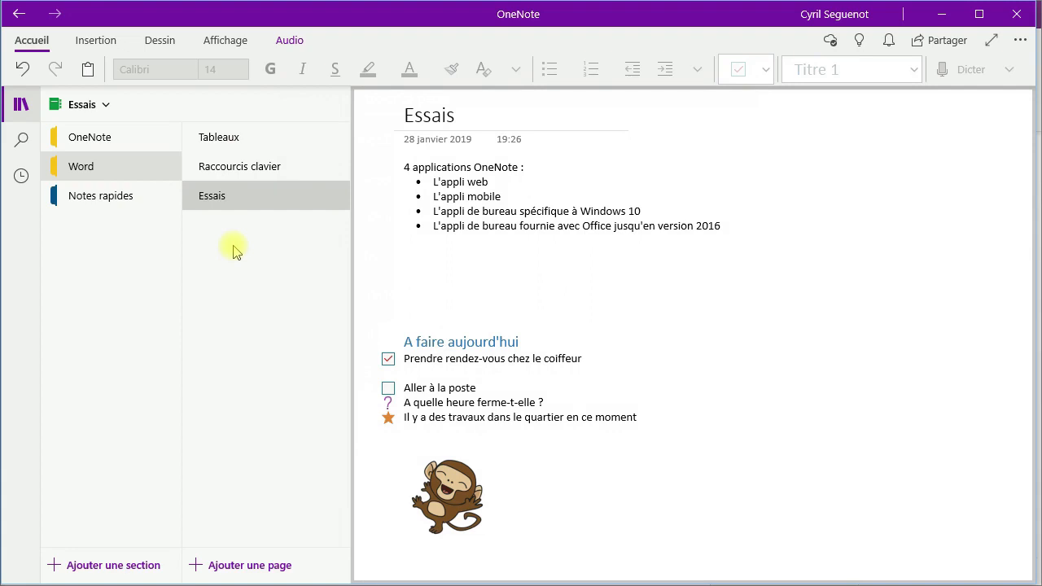
- View the Tableaux page, and add a new page directly below Raccourcis clavier in the Word section
left_click(220, 175)
left_click(224, 142)
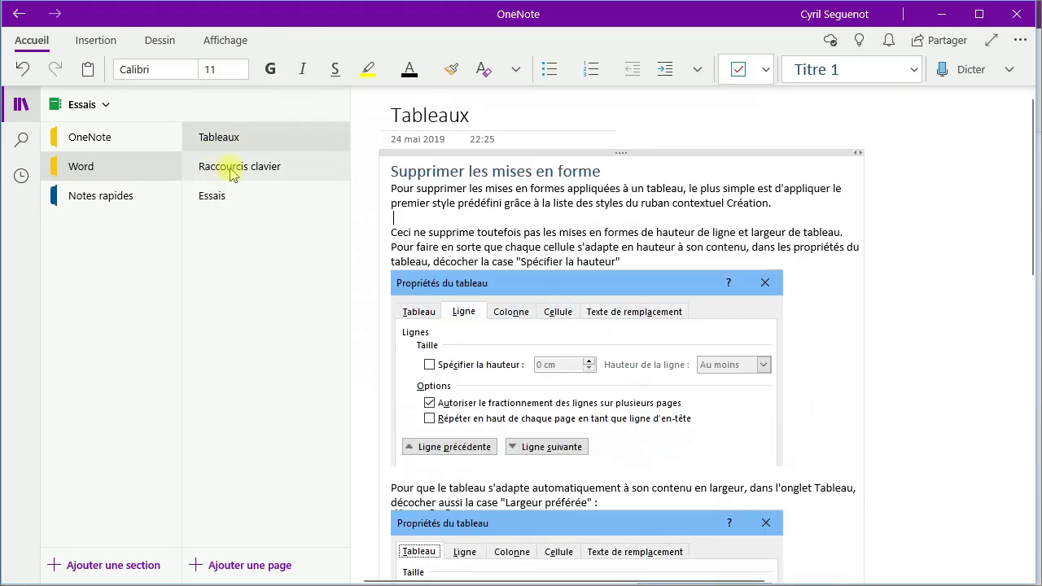
left_click(232, 171)
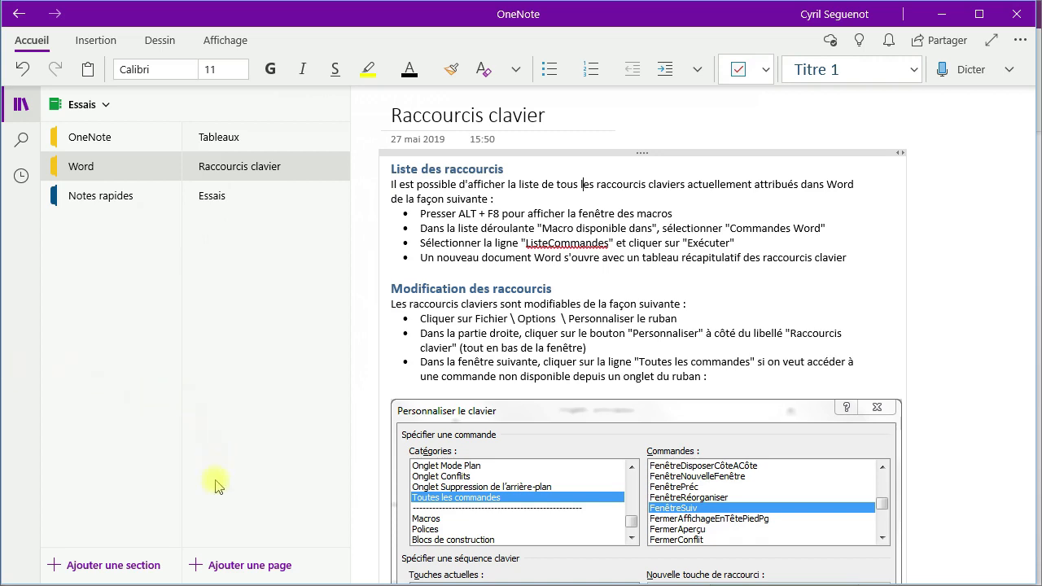
left_click(257, 569)
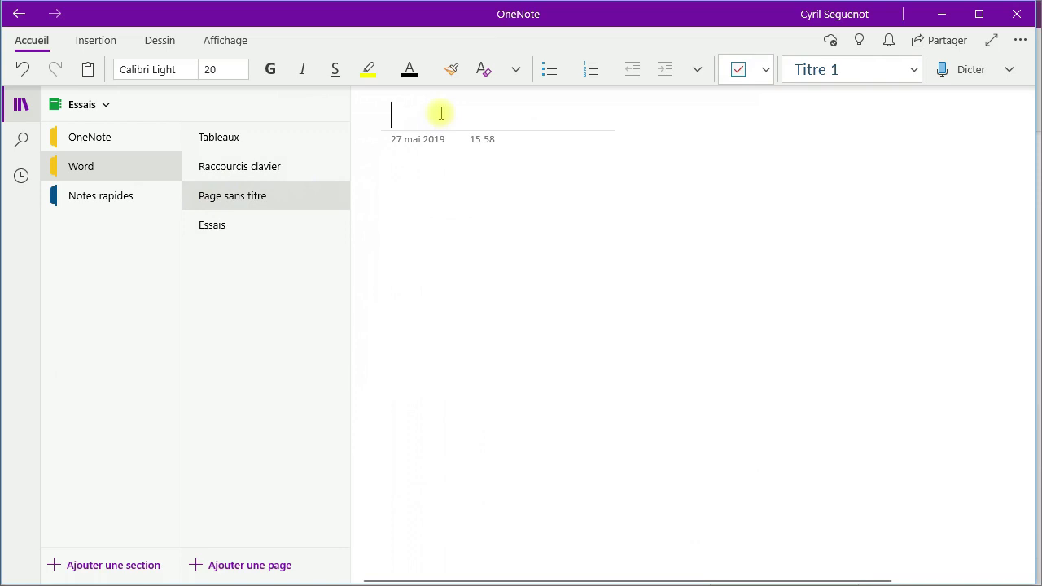
- Title the new page "titre" and place the cursor in the page body
type("titre")
left_click(446, 138)
left_click(412, 163)
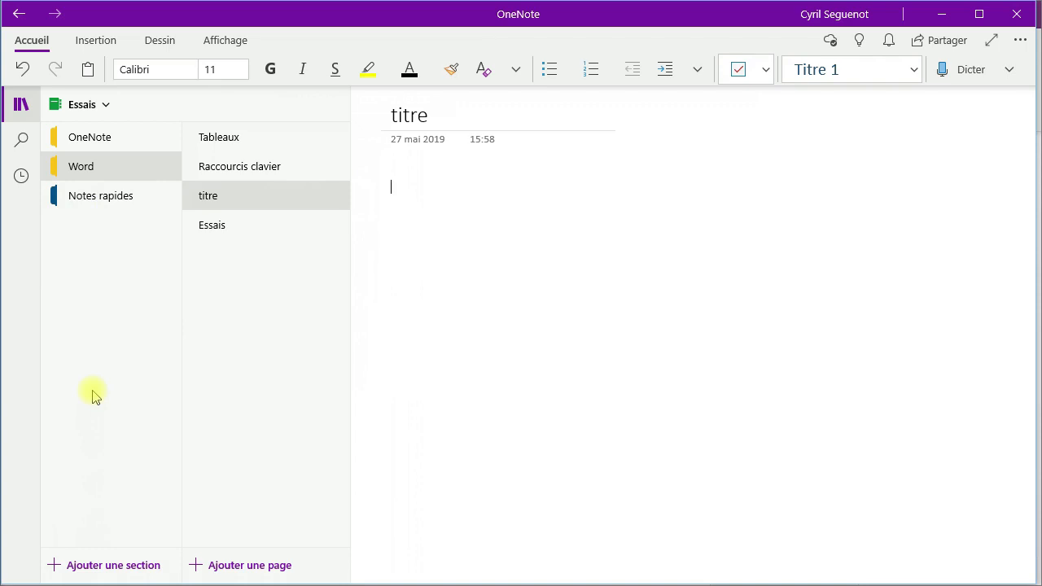
- Browse the Bureau, Formation and Vide notebook types for a new notebook, and cancel without creating one
left_click(104, 107)
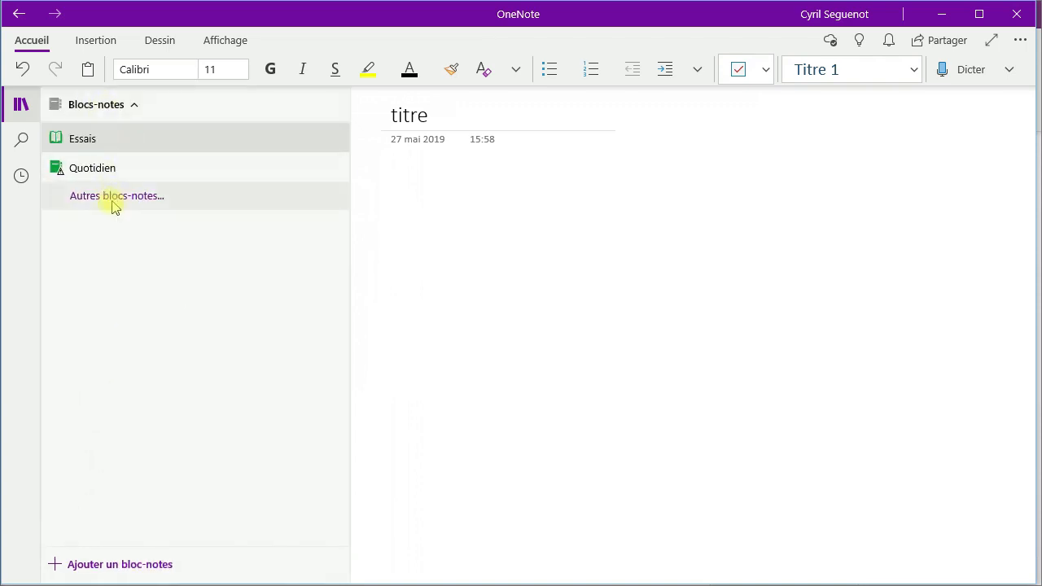
left_click(119, 572)
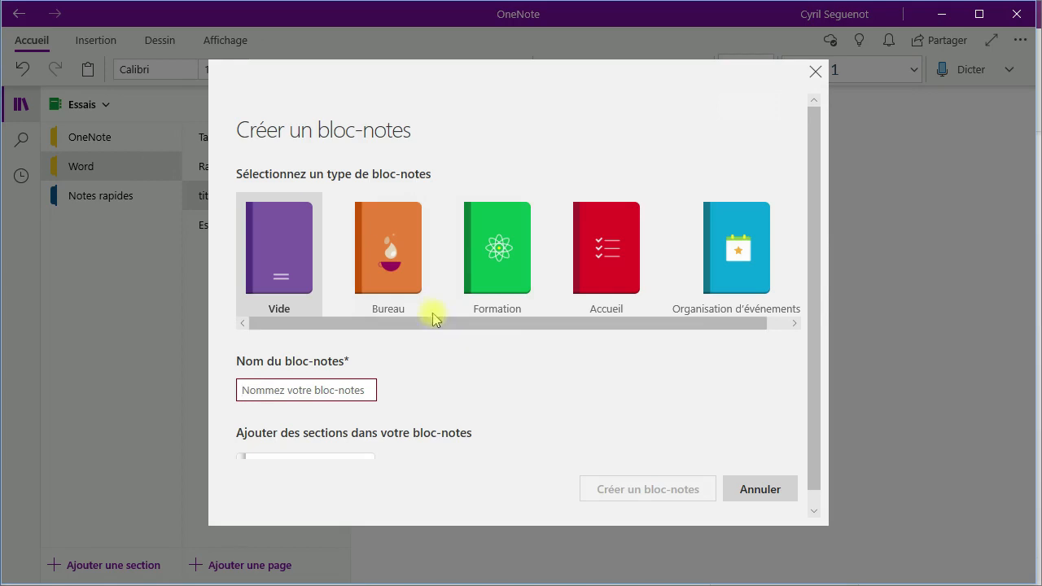
scroll(397, 323, "right", 1)
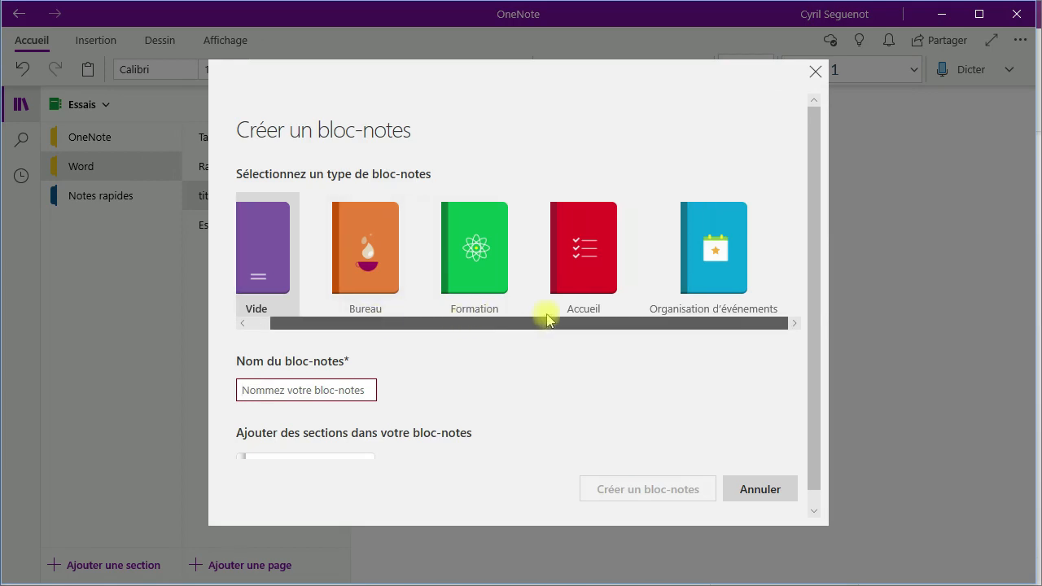
scroll(411, 322, "left", 1)
left_click(411, 270)
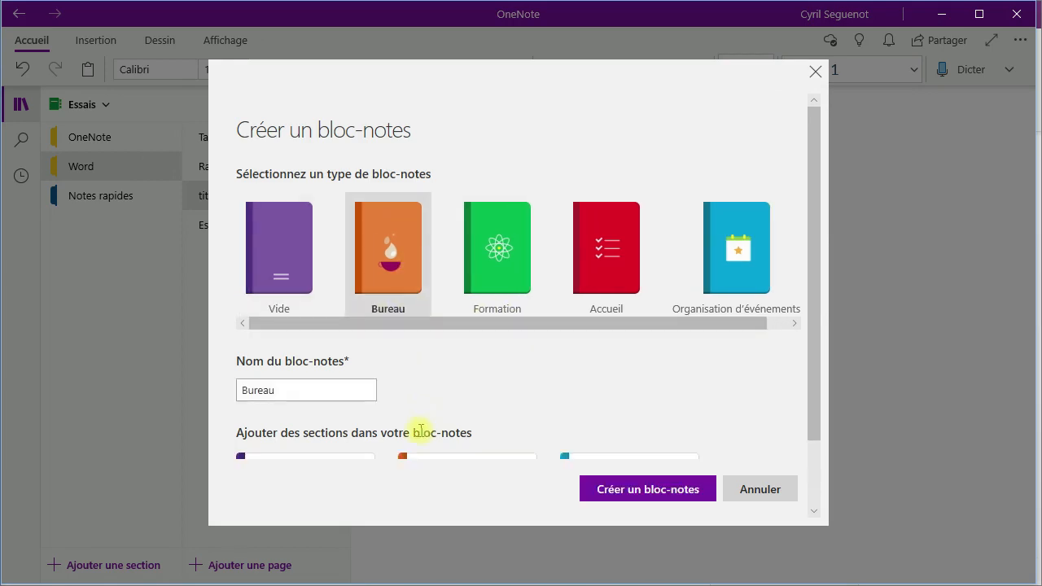
scroll(811, 355, "down", 2)
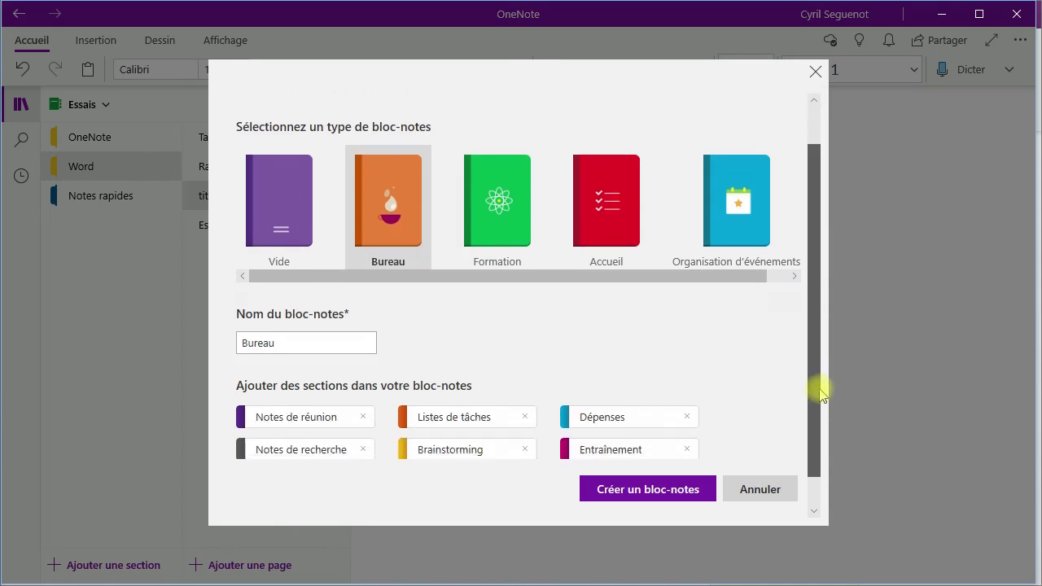
left_click(485, 224)
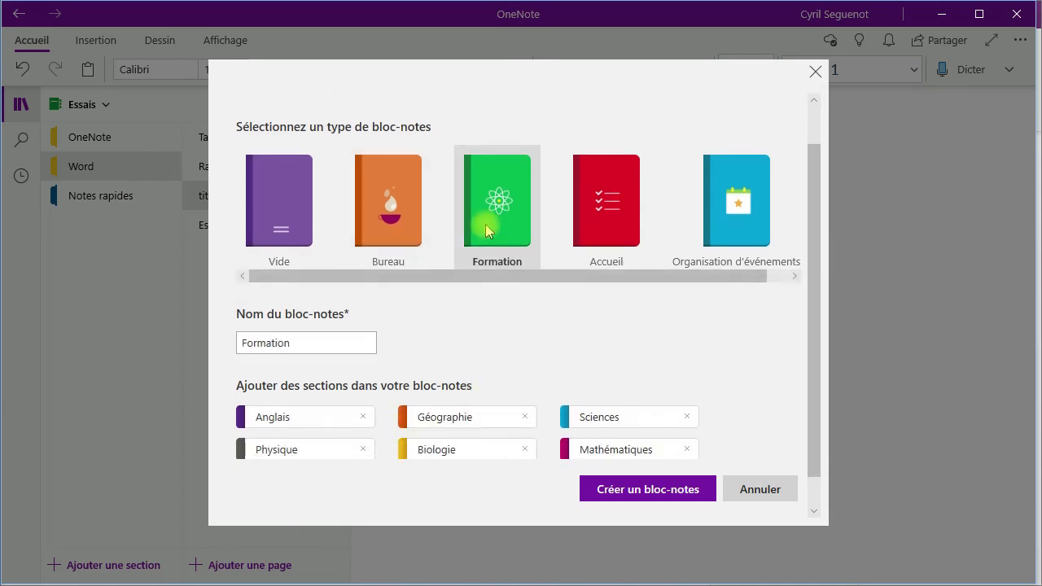
left_click(280, 215)
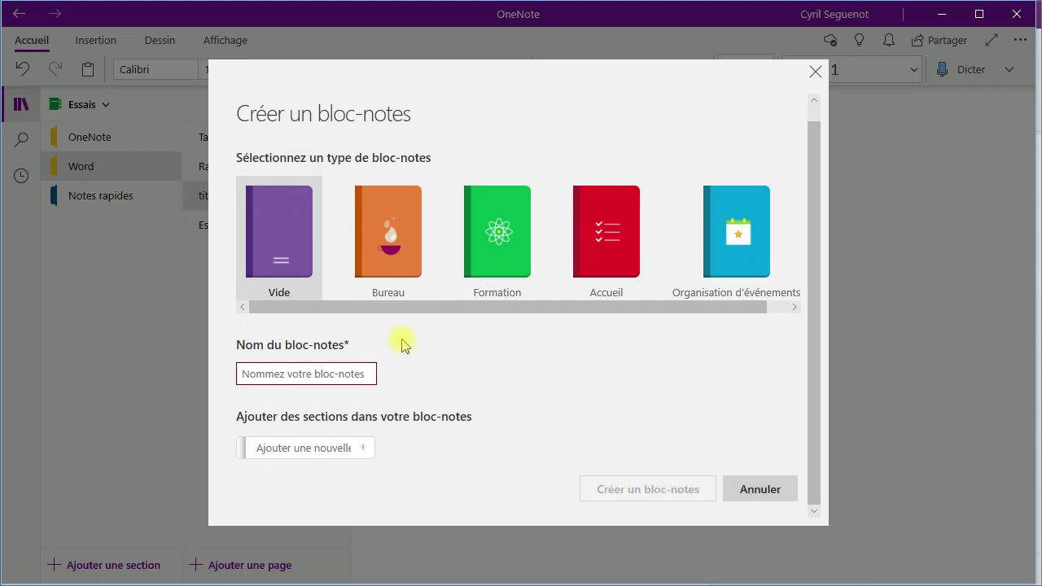
left_click(311, 374)
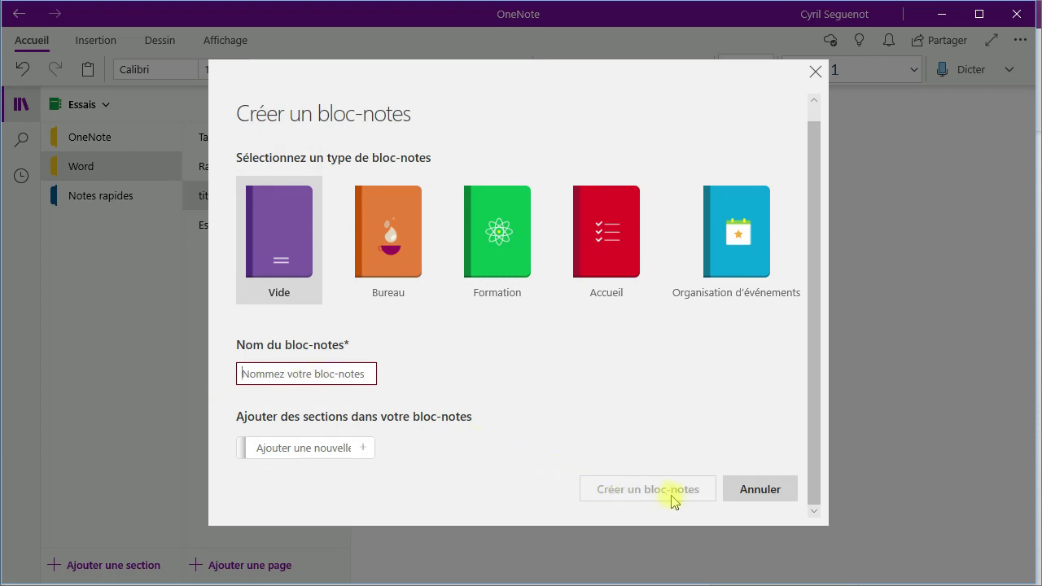
left_click(759, 489)
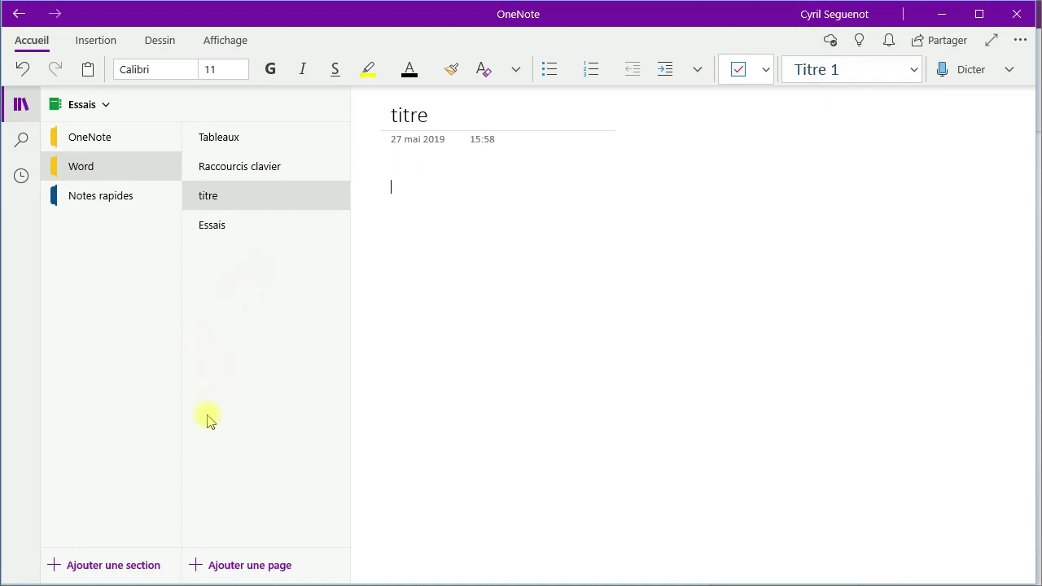
- Delete the titre page from the Word section
right_click(237, 205)
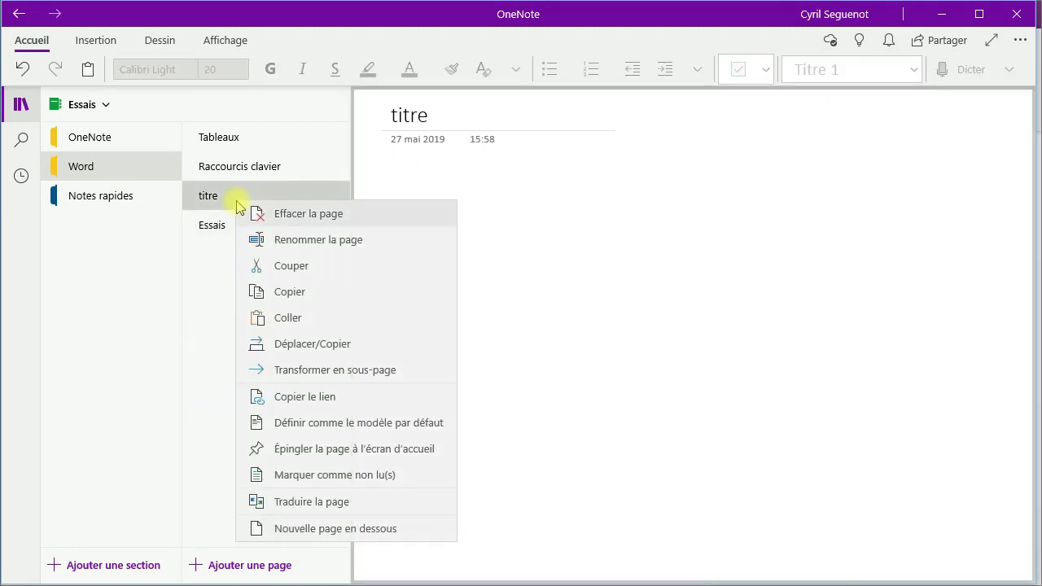
left_click(289, 218)
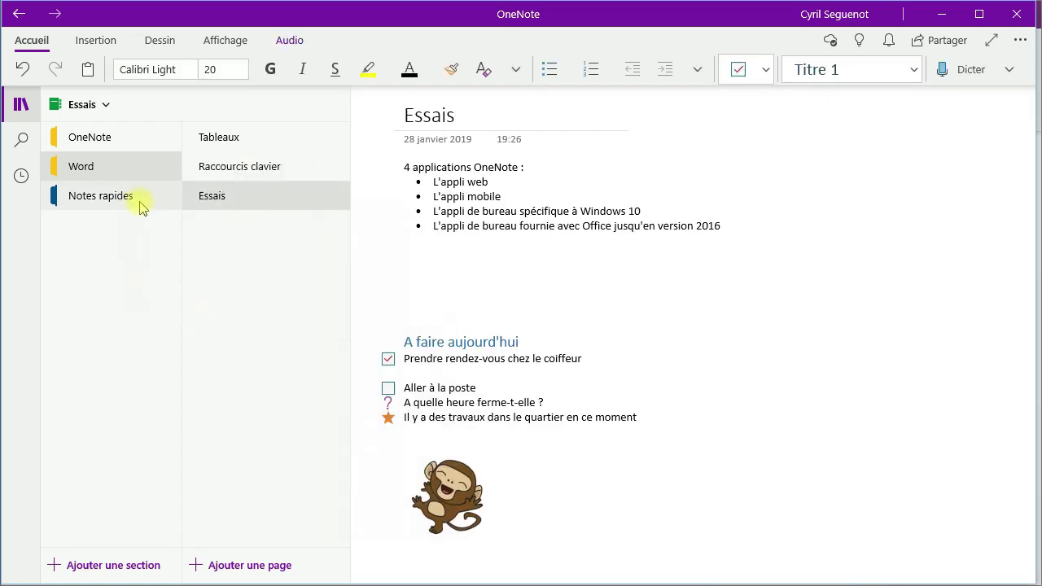
- Examine the management options offered for the Word section and for the Essais notebook
right_click(128, 168)
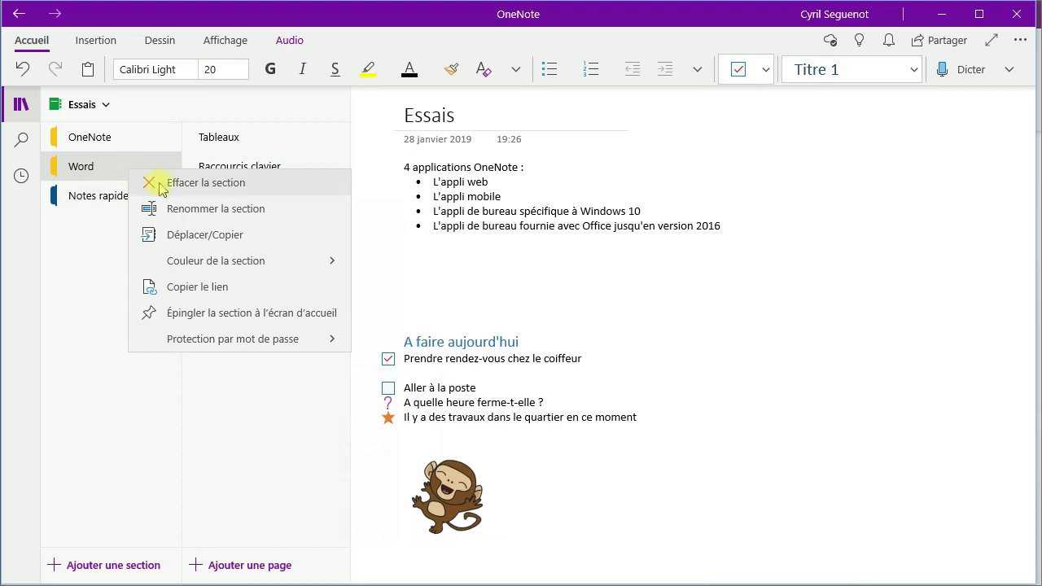
left_click(67, 251)
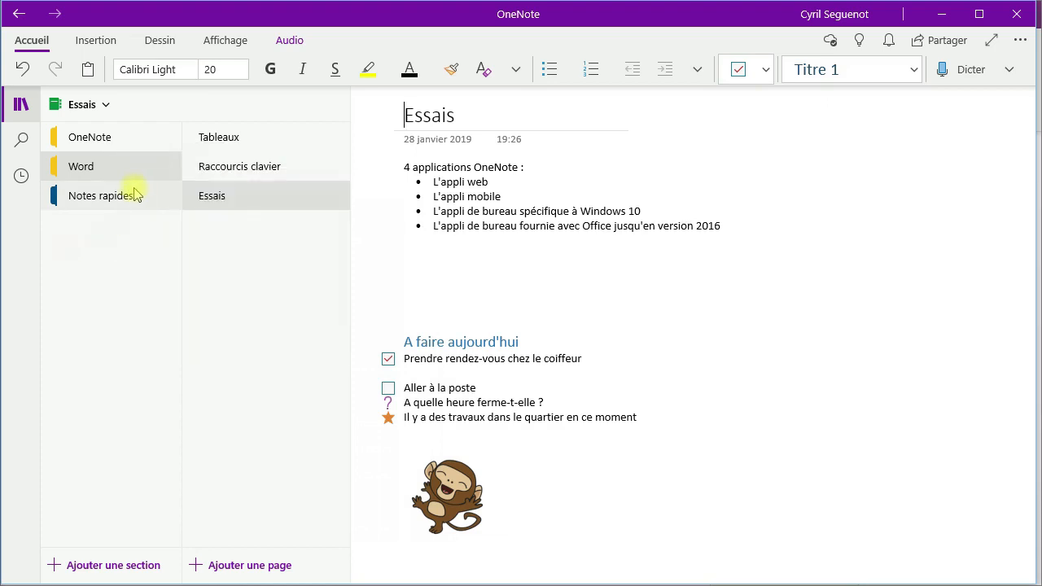
left_click(107, 109)
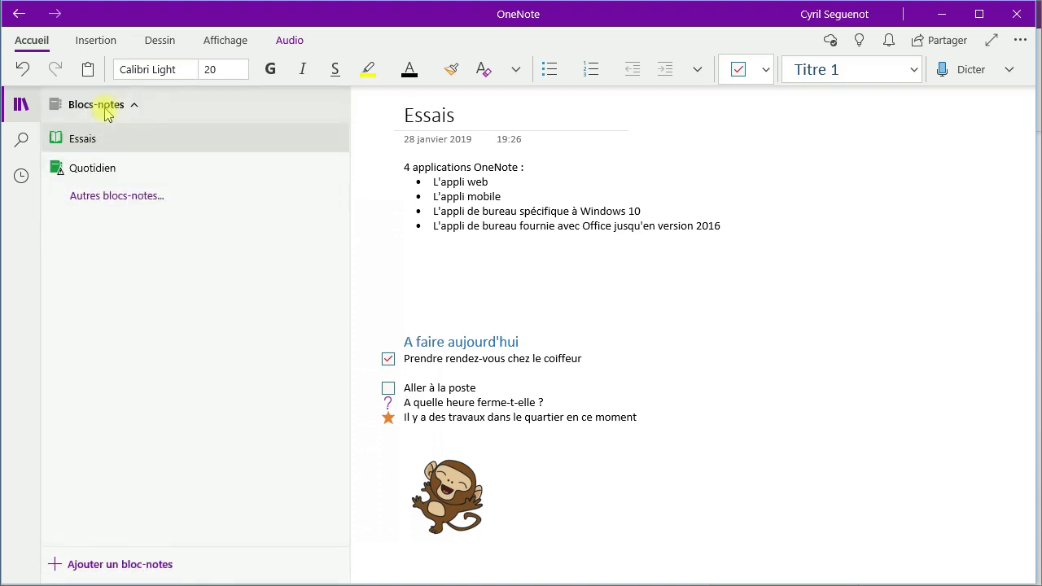
left_click(130, 109)
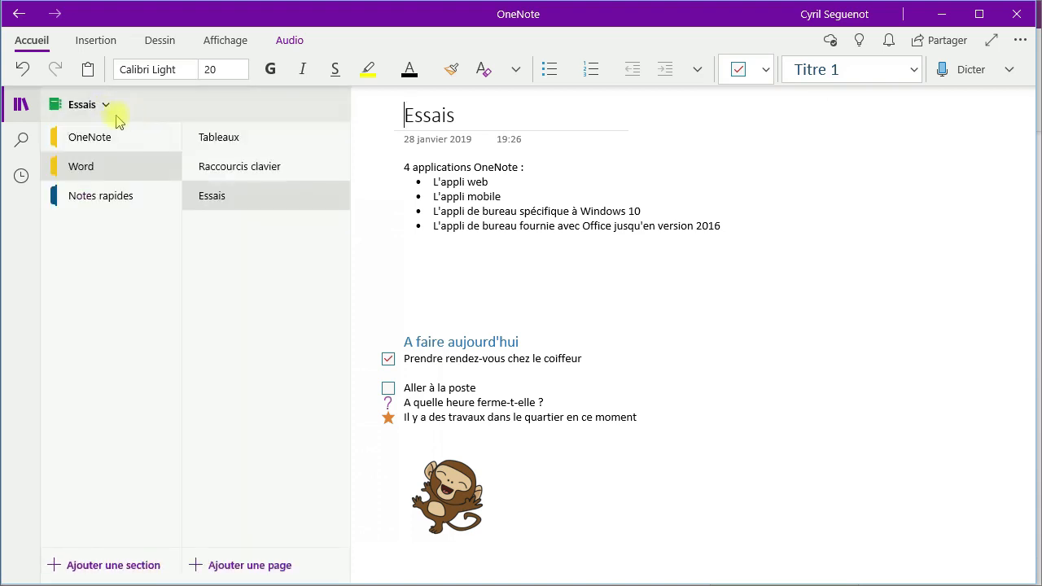
left_click(100, 113)
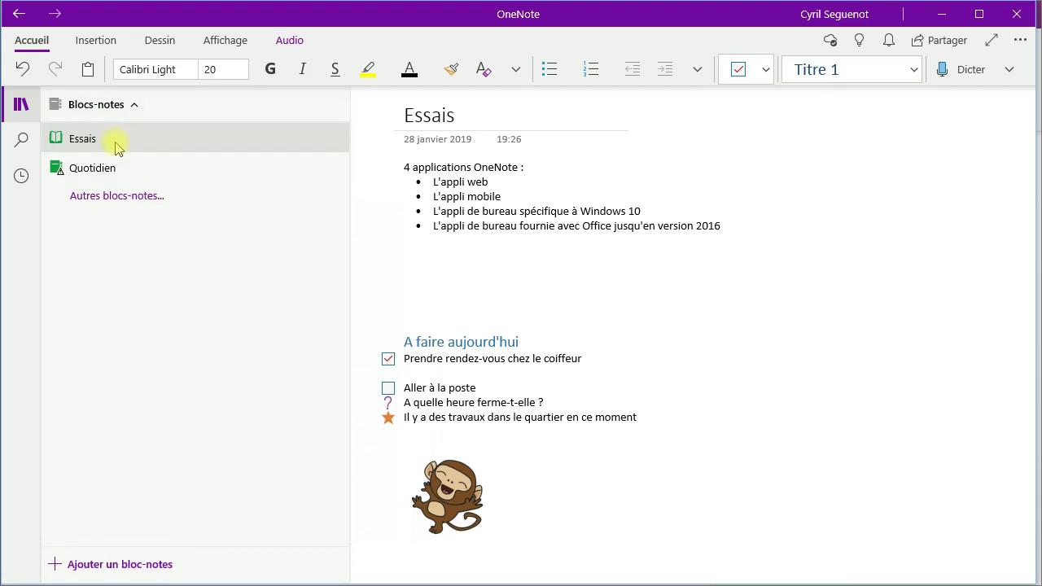
right_click(117, 143)
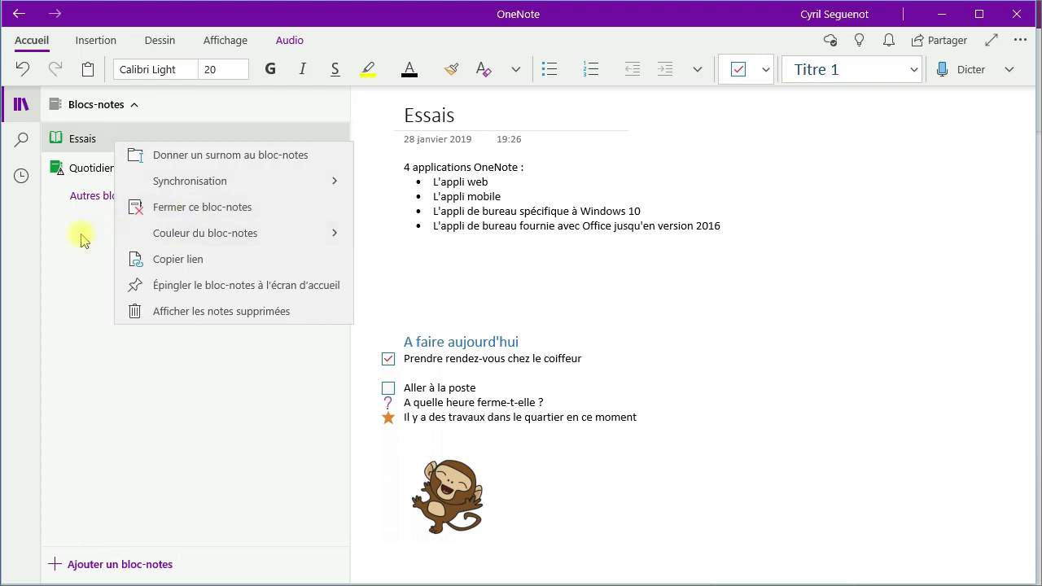
left_click(209, 377)
left_click(137, 112)
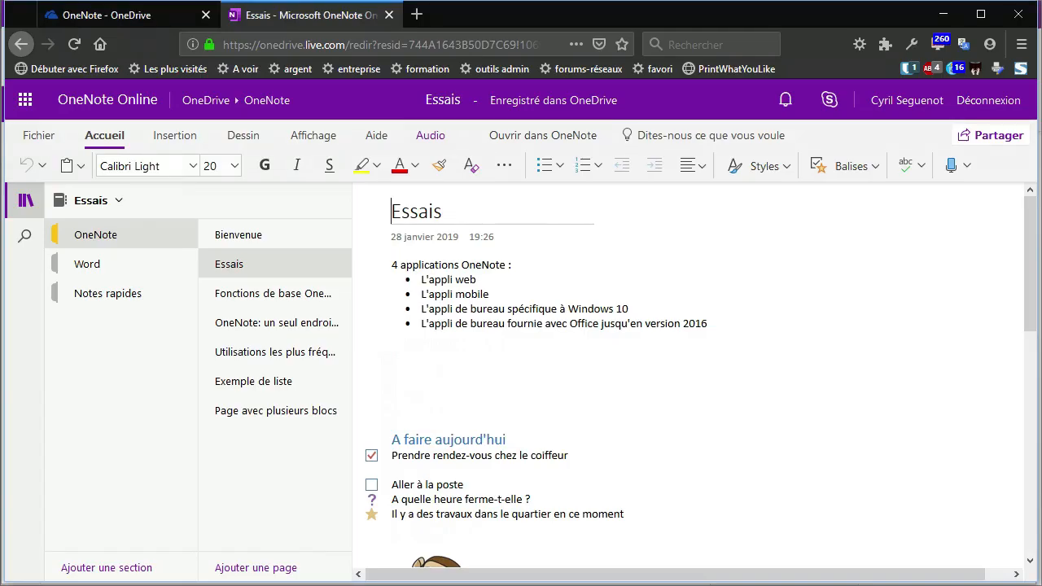
- Switch to the OneNote folder in OneDrive, view the file commands offered for the Bricolage notebook, deselect it and return to OneNote
left_click(135, 14)
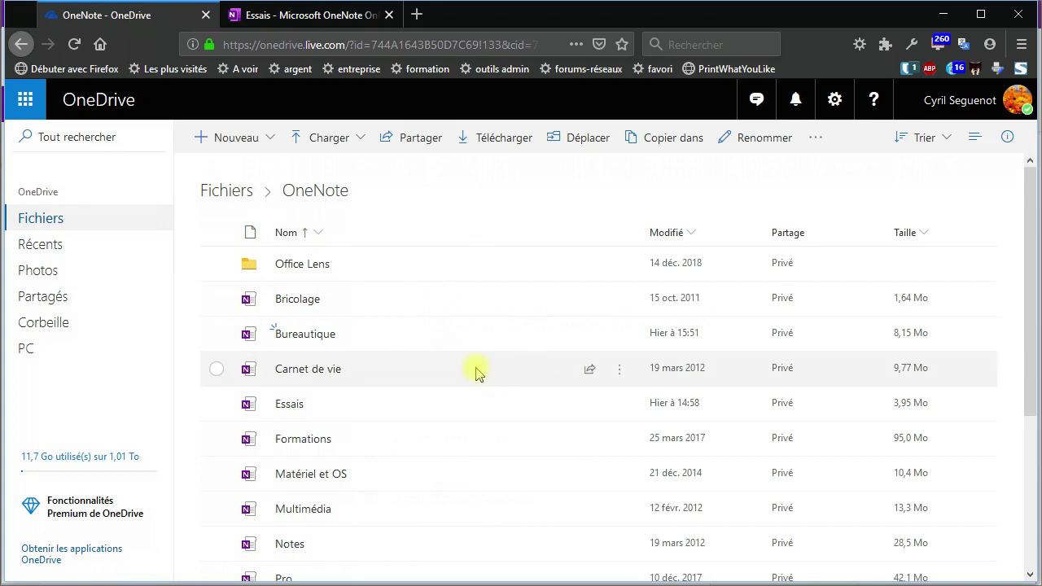
scroll(468, 366, "down", 3)
scroll(454, 349, "up", 1)
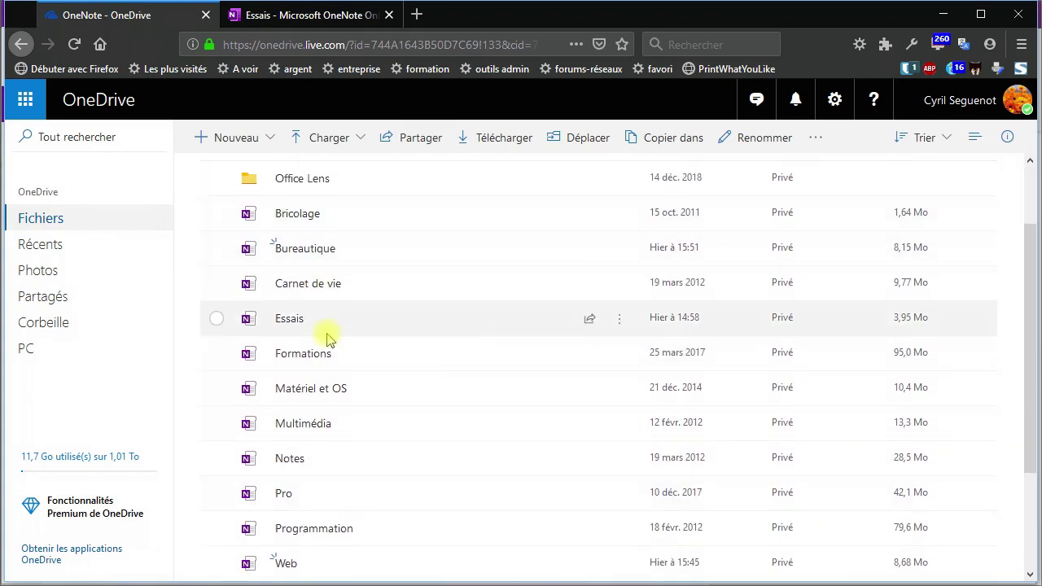
left_click(216, 214)
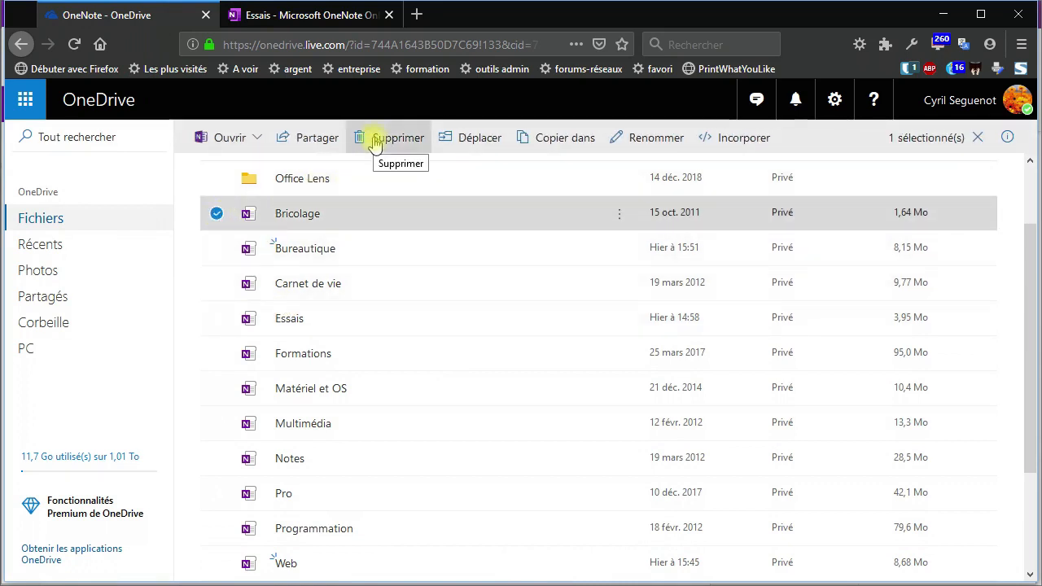
left_click(216, 215)
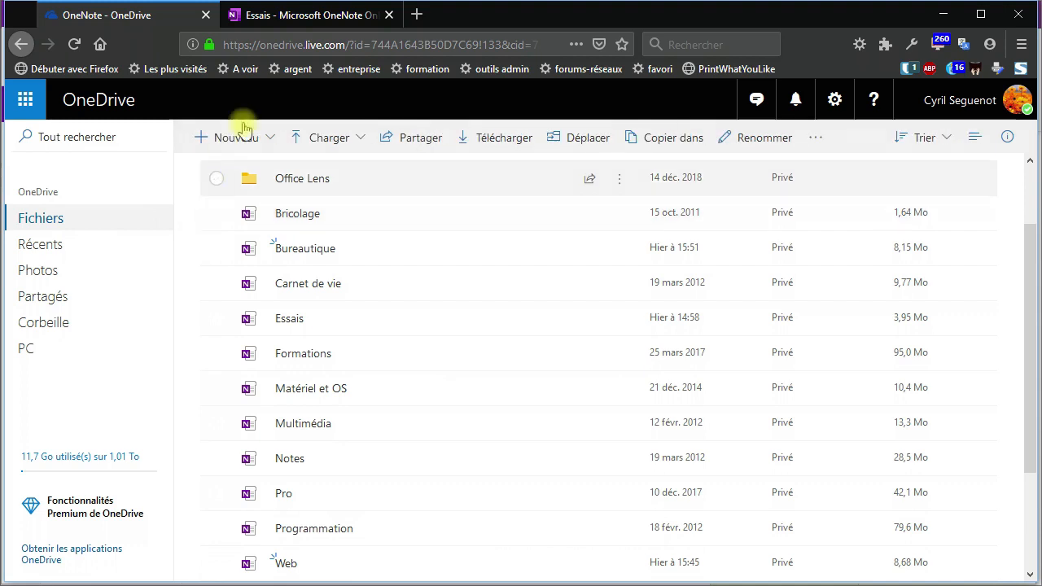
key("alt+Tab")
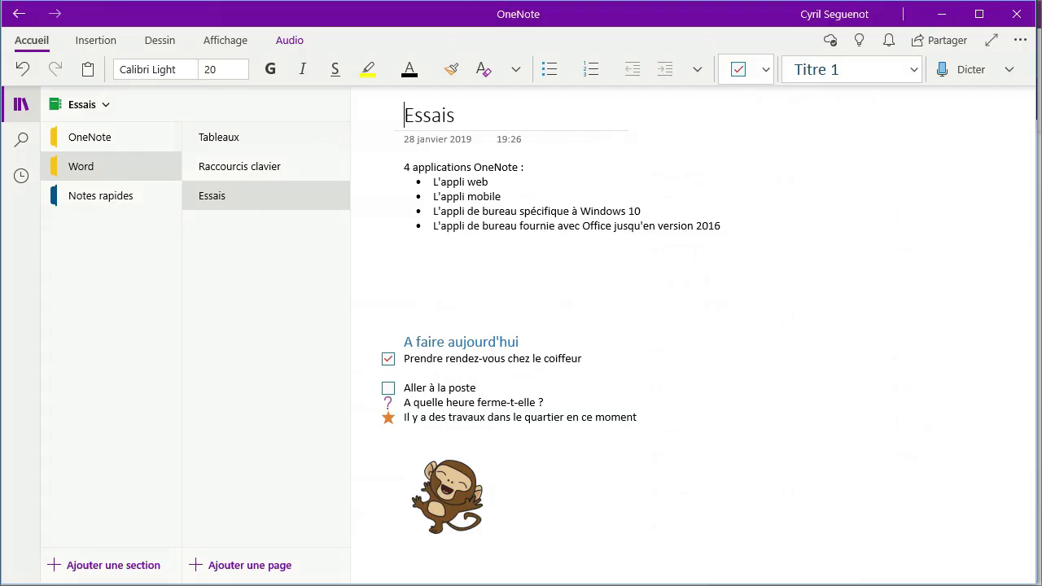
- Examine the extra font formatting, paragraph alignment, tag and text style options available for the Essais page
left_click(404, 269)
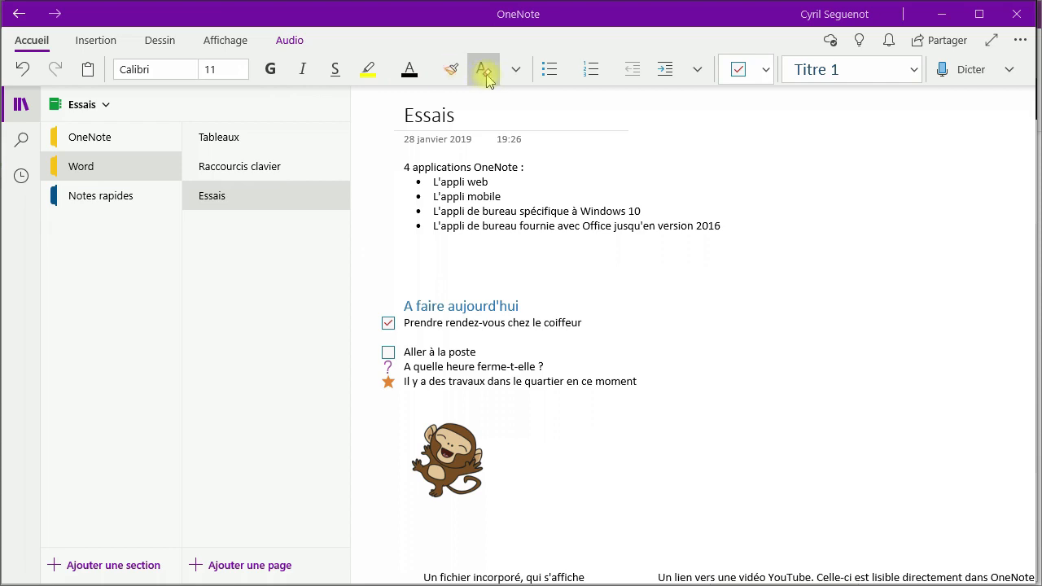
left_click(515, 74)
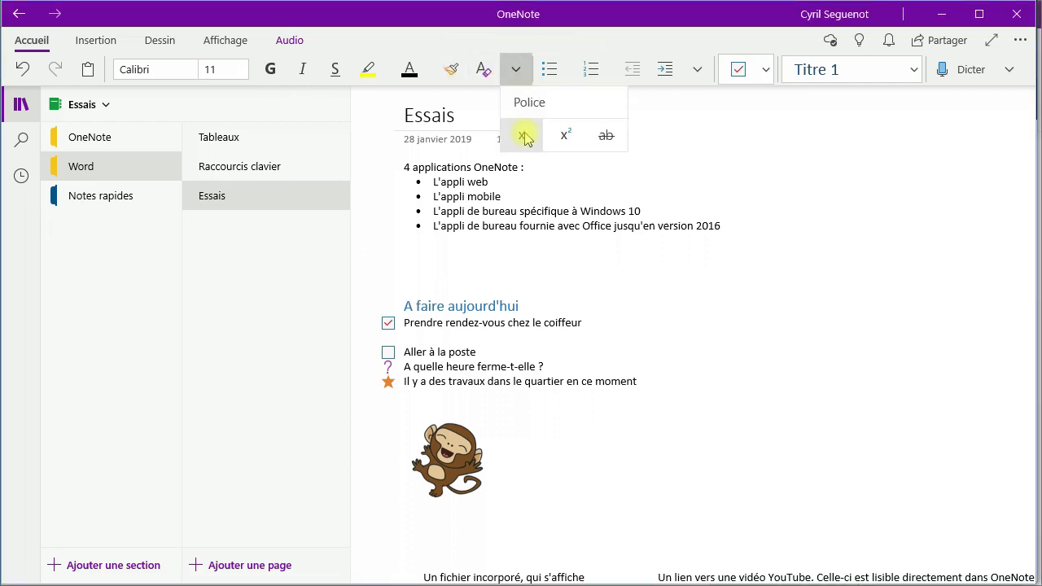
left_click(567, 45)
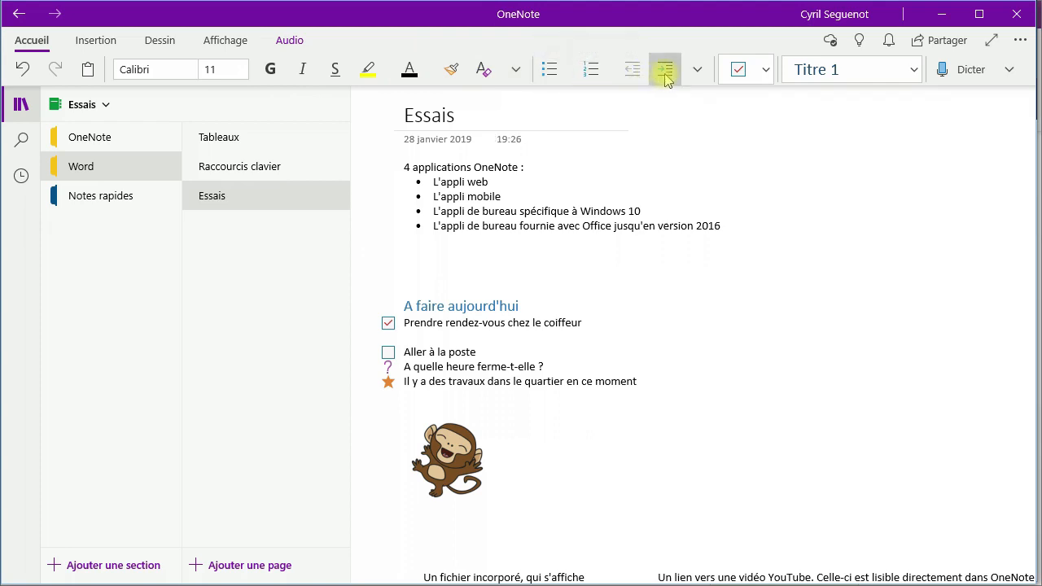
left_click(696, 72)
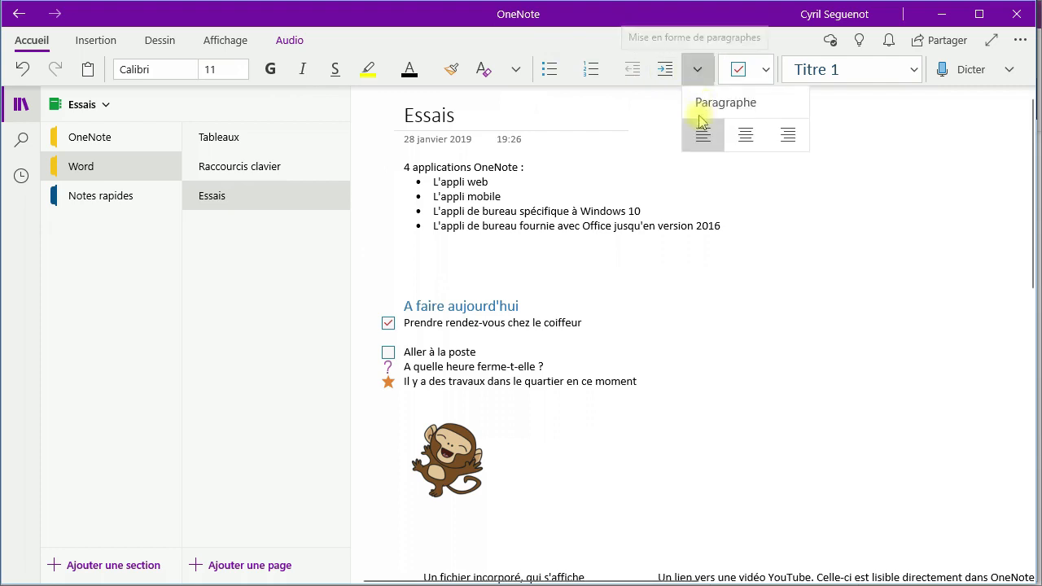
left_click(720, 44)
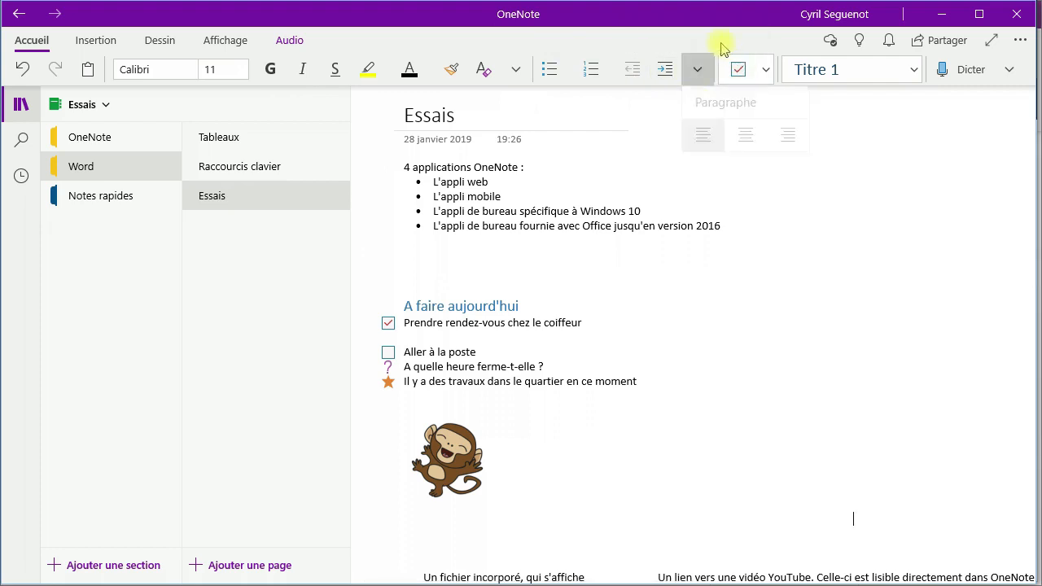
left_click(765, 73)
left_click(765, 73)
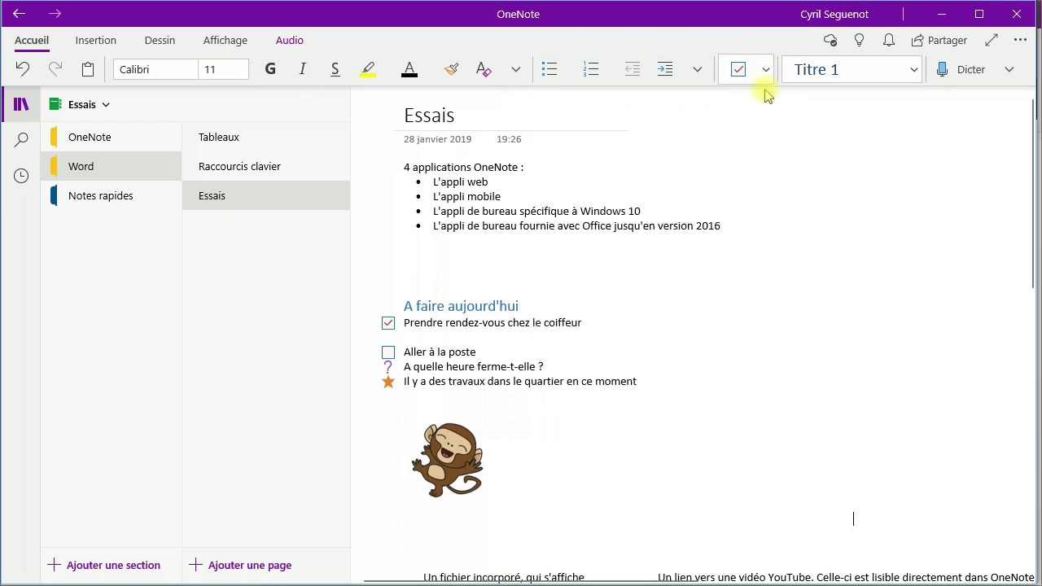
left_click(915, 72)
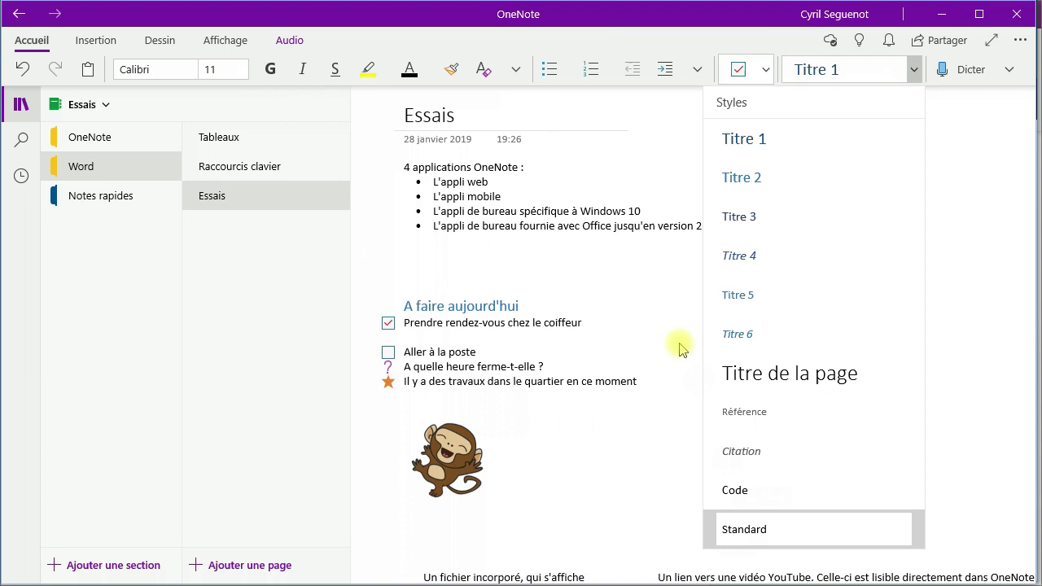
left_click(638, 262)
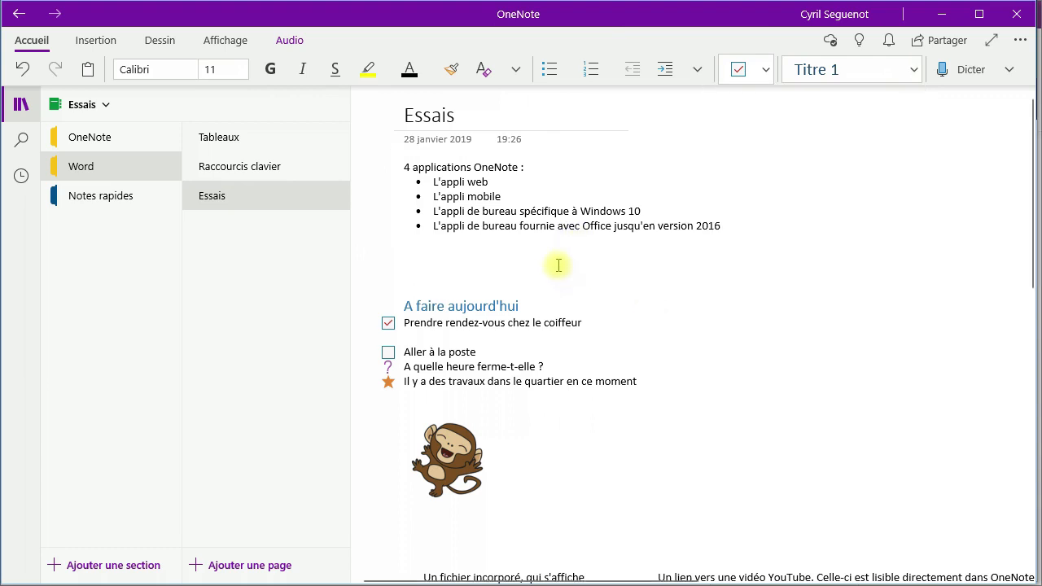
- Insert a table of two columns and one row on the Essais page and move it below the bulleted list
scroll(560, 273, "down", 5)
scroll(557, 269, "up", 5)
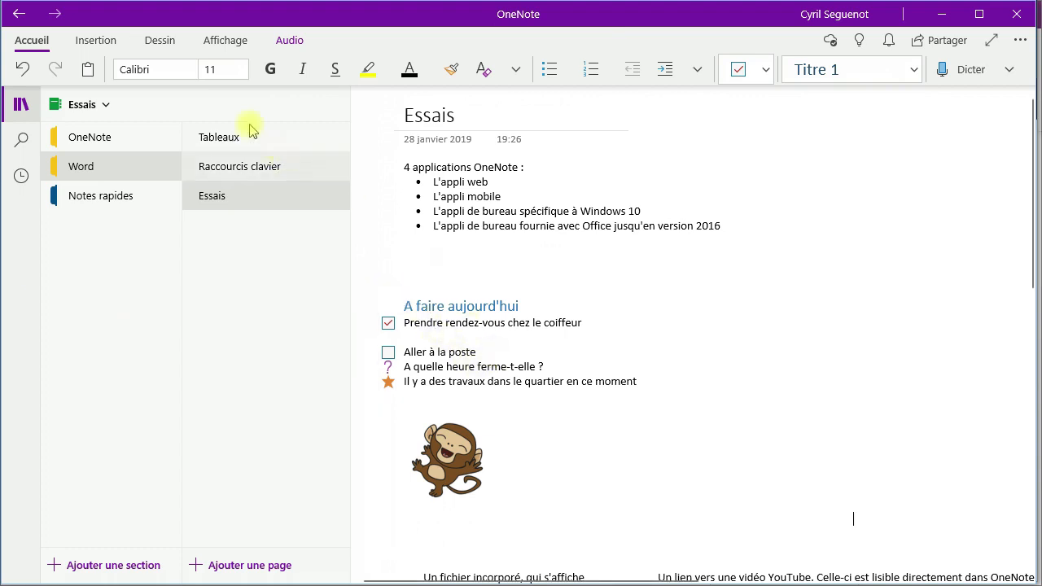
left_click(111, 45)
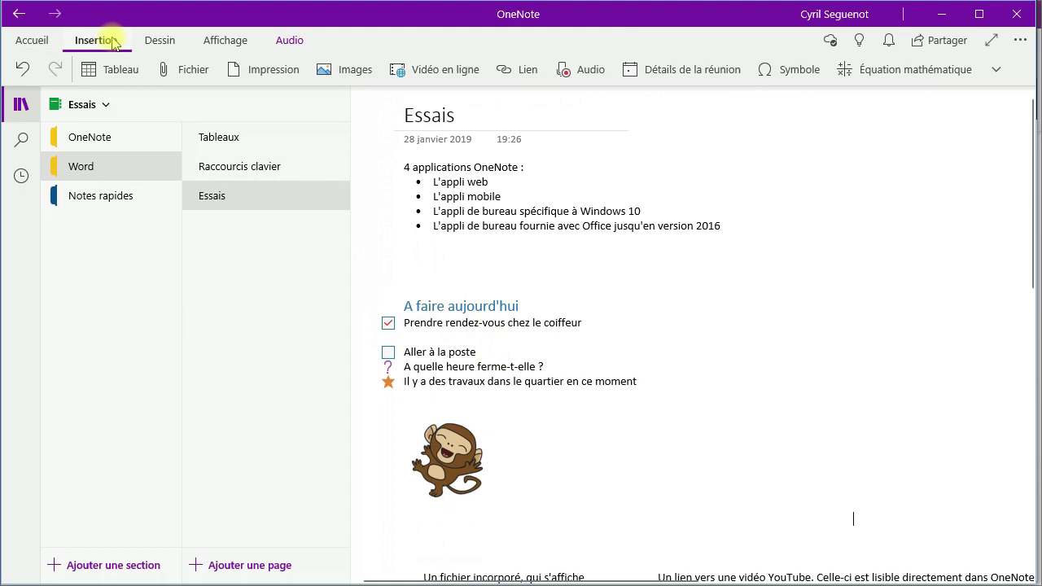
left_click(116, 68)
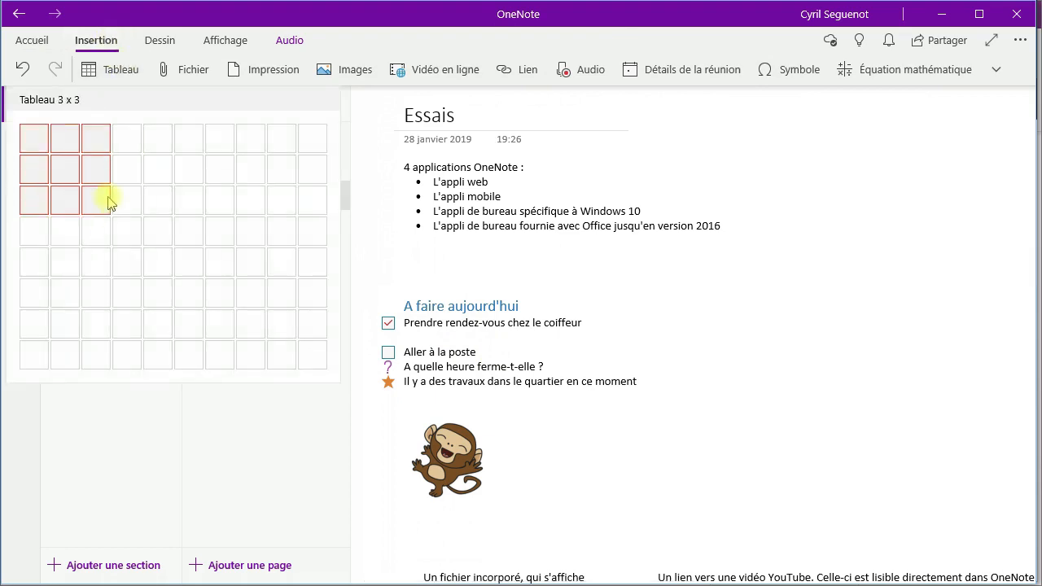
left_click(73, 153)
left_click_drag(858, 504, 429, 251)
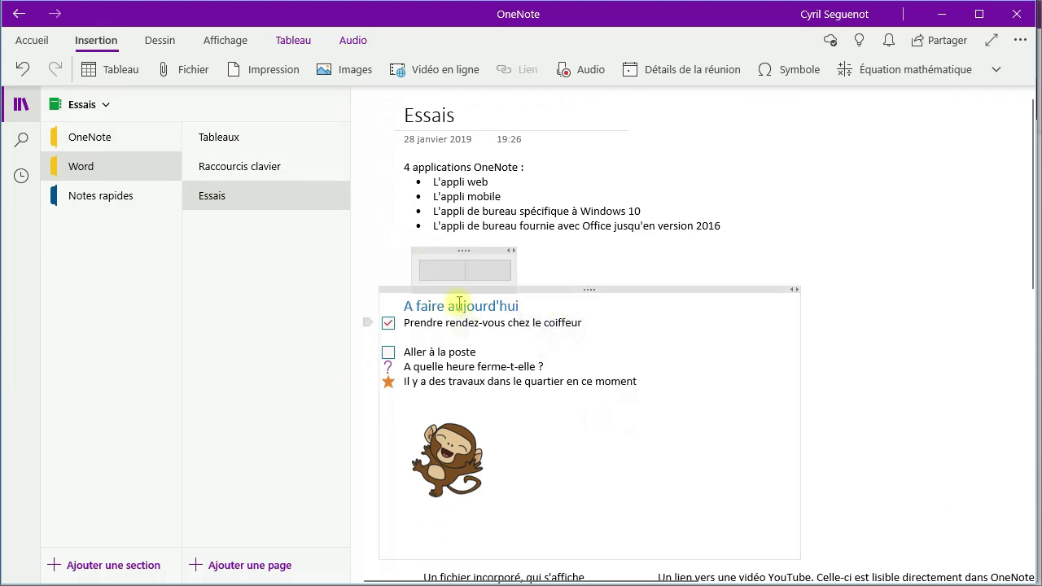
- Fill the first table cell with "qsfdsfsdfdfgd" and the second with "sdfdgdfgfdgh fhg"
left_click(442, 273)
type("qsfdsfsdfdfgd")
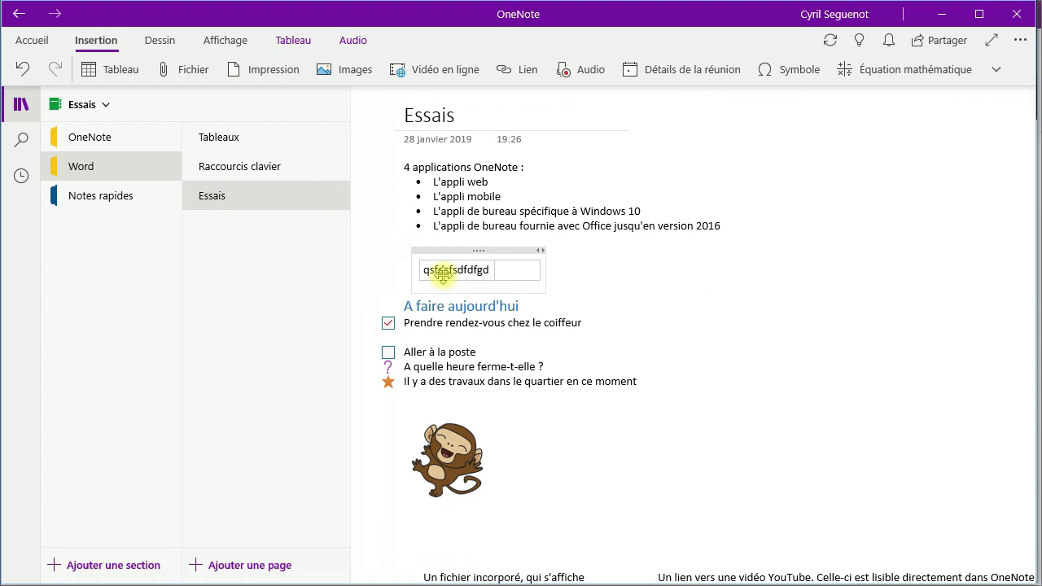
left_click(517, 269)
type("sdfdgdfgfdgh fhg")
left_click(637, 277)
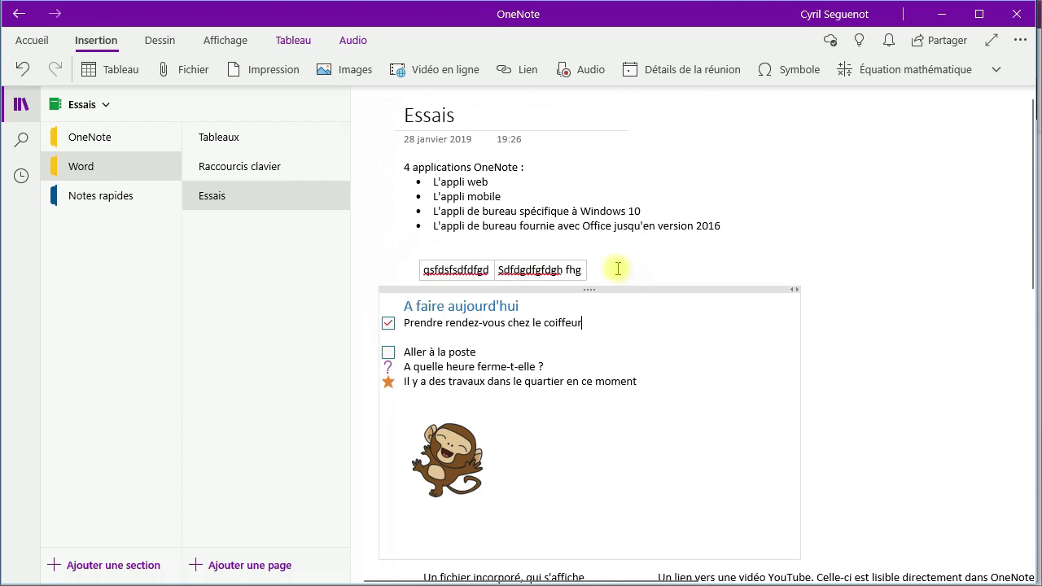
- Hide the borders of the two-cell table
left_click(487, 269)
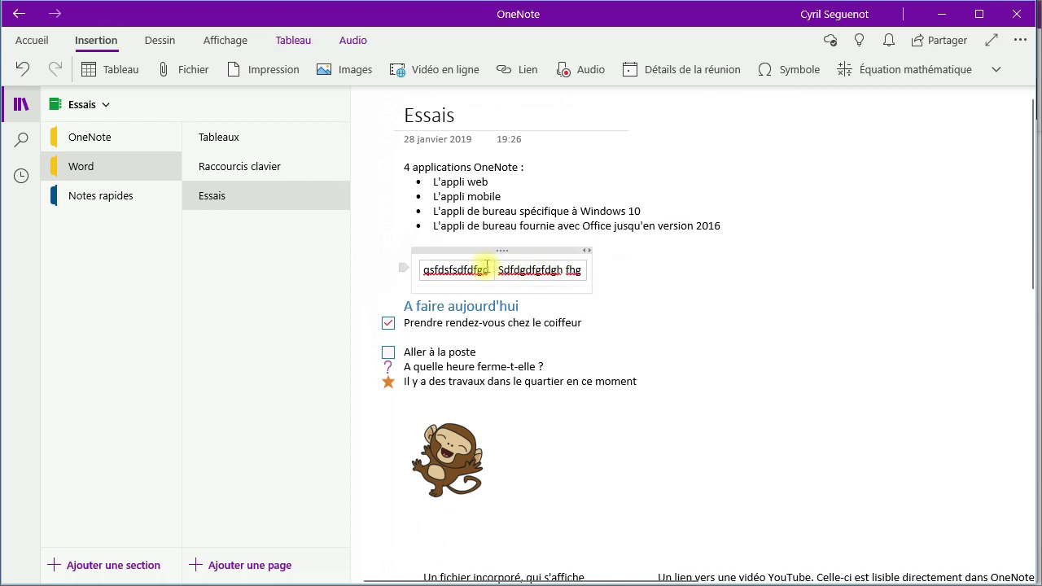
left_click(293, 40)
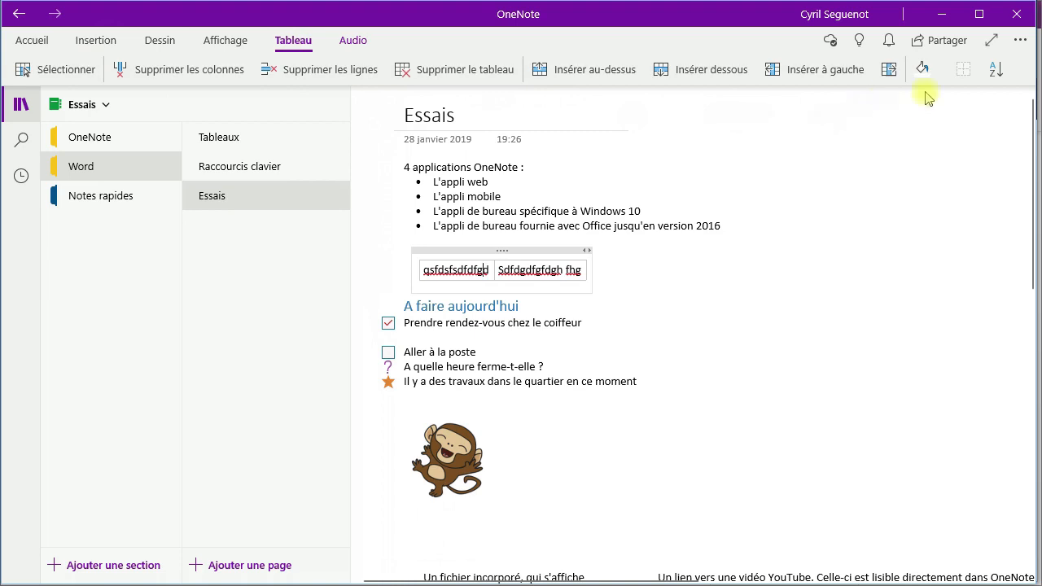
left_click(963, 74)
left_click(729, 223)
- Paste a copy of the monkey image on a new line under the text in the first table cell
left_click(418, 291)
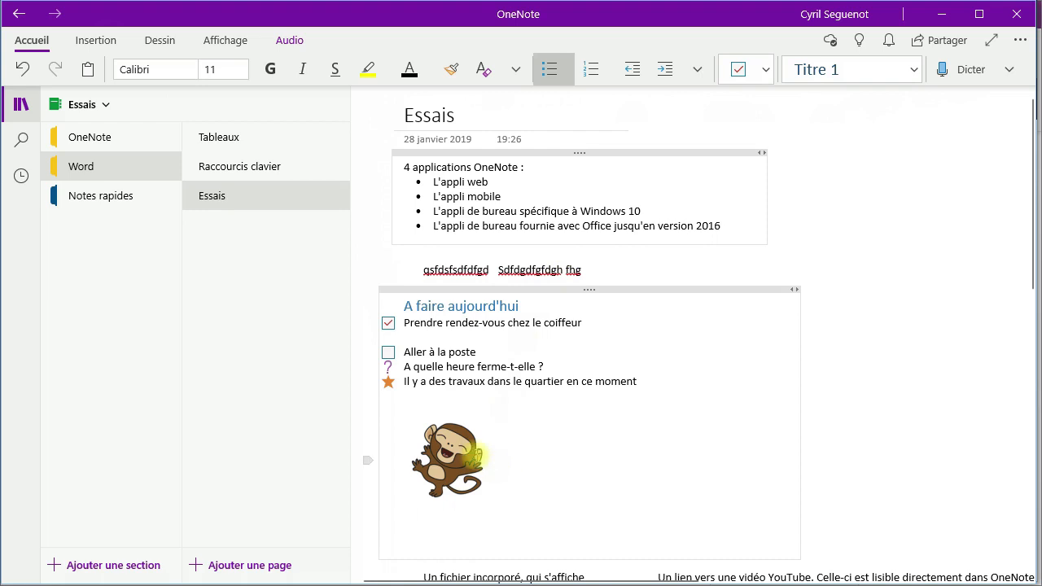
left_click(473, 452)
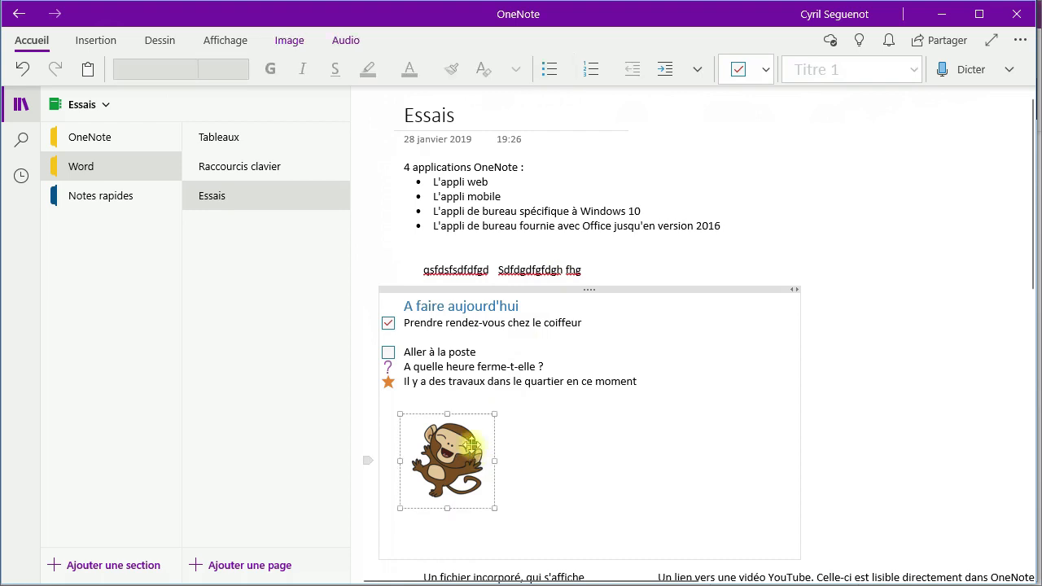
left_click(495, 276)
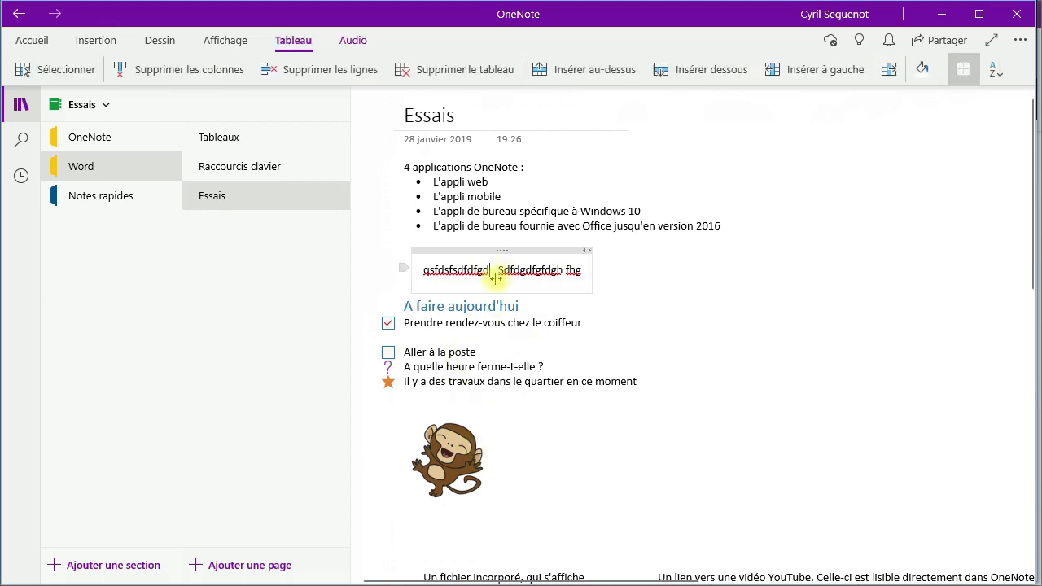
key("Return")
key("ctrl+v")
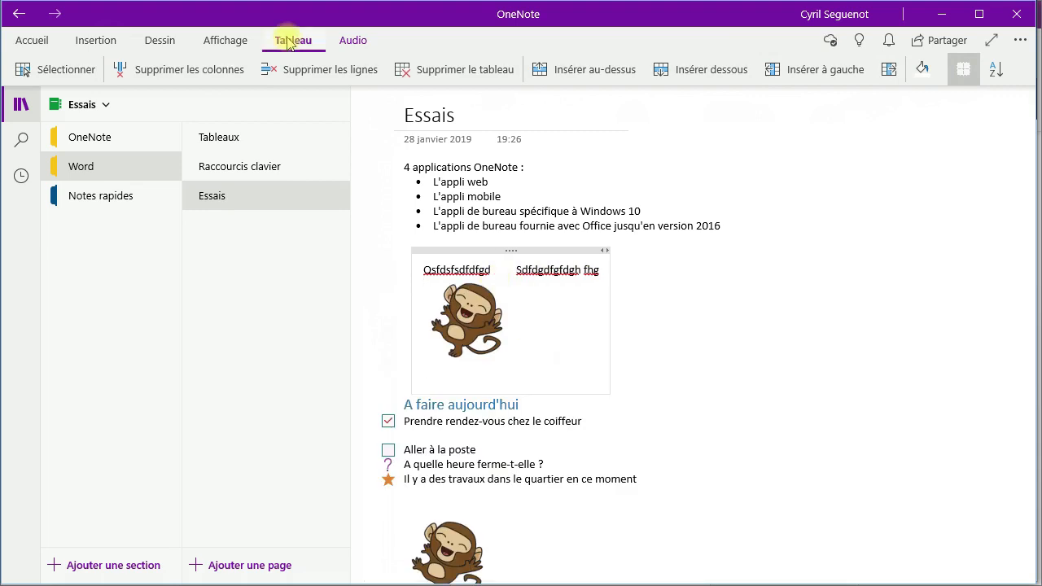
- Delete the table container together with its text and monkey image
left_click(658, 303)
left_click(536, 250)
key("Delete")
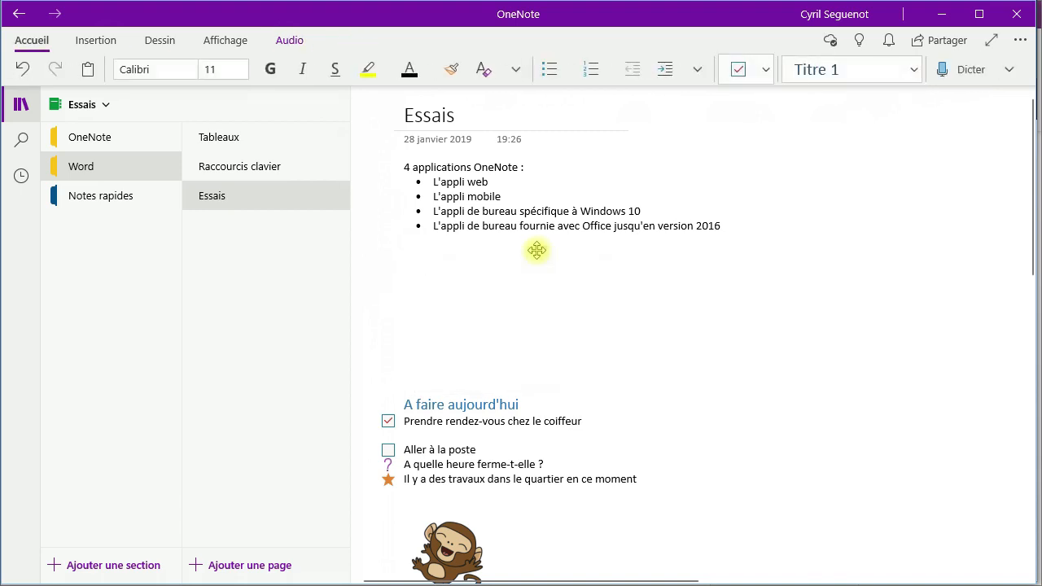
- Draw a wide rectangle in the empty space between the bulleted list and the A faire aujourd'hui heading
left_click(160, 40)
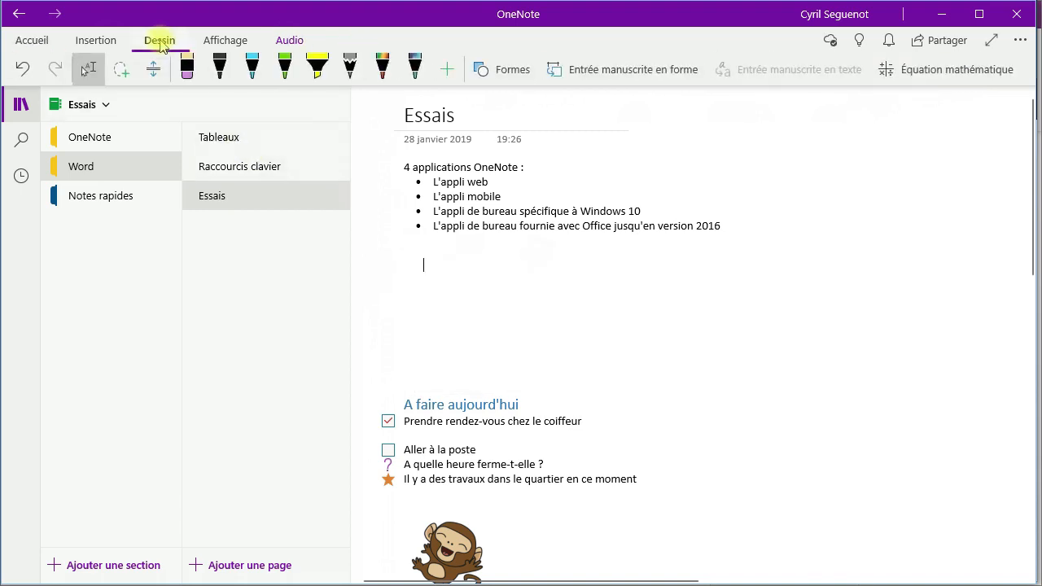
left_click(515, 71)
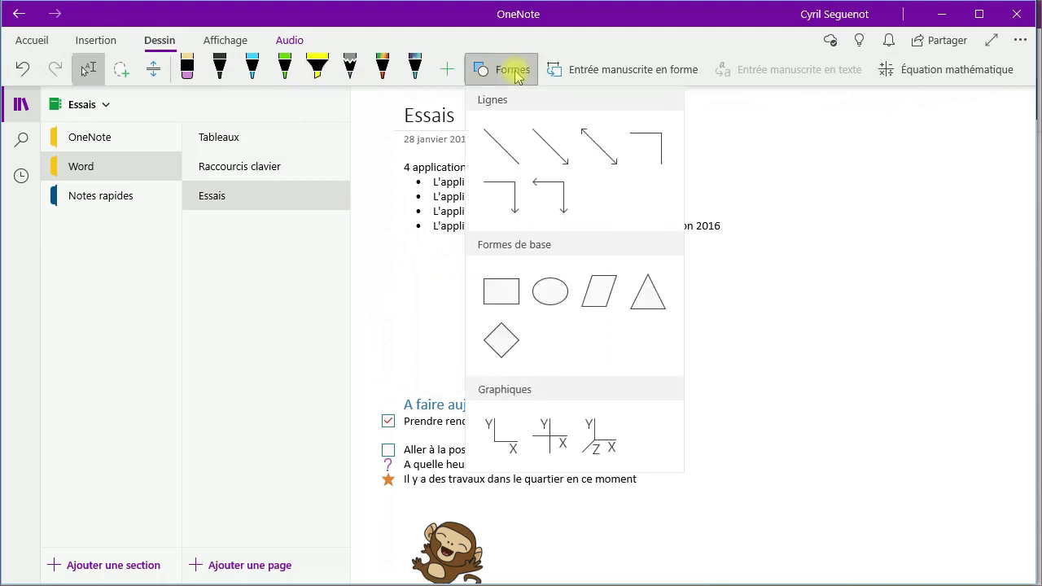
left_click(506, 298)
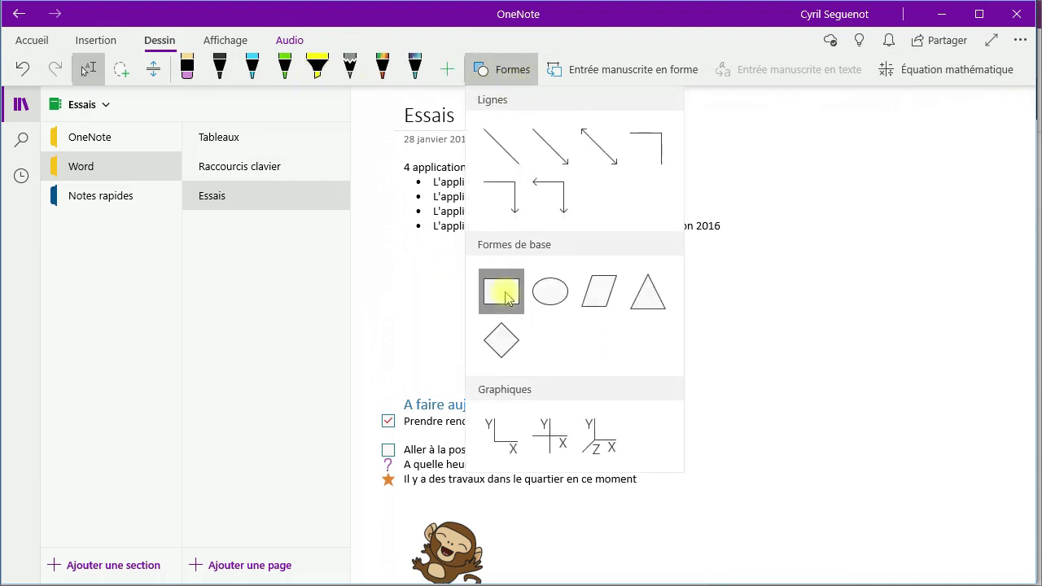
left_click_drag(403, 277, 591, 352)
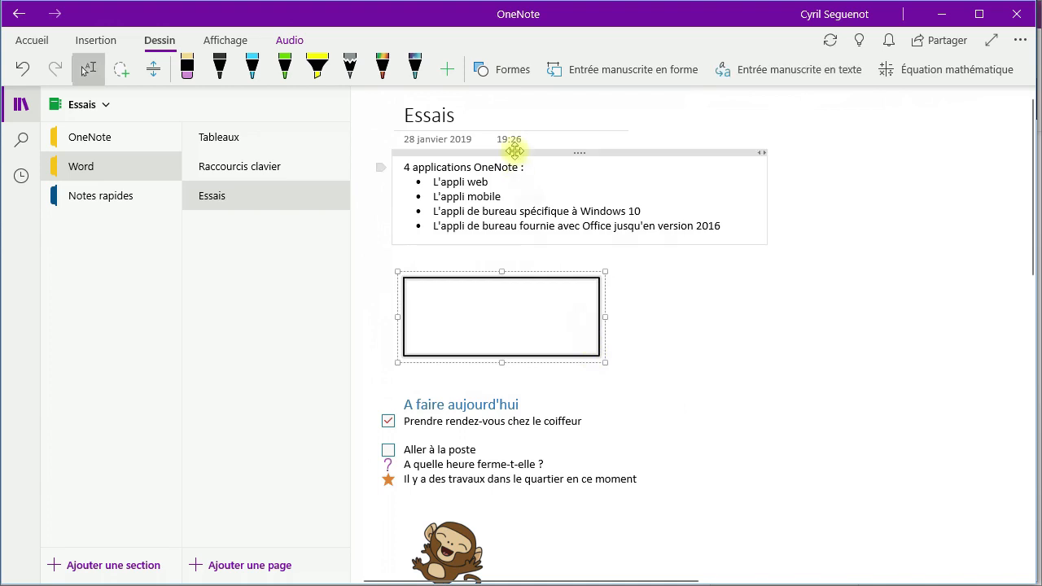
- Draw a small ellipse in the middle of the rectangle and recolour its outline light blue
left_click(521, 70)
left_click(539, 293)
left_click_drag(477, 292, 546, 342)
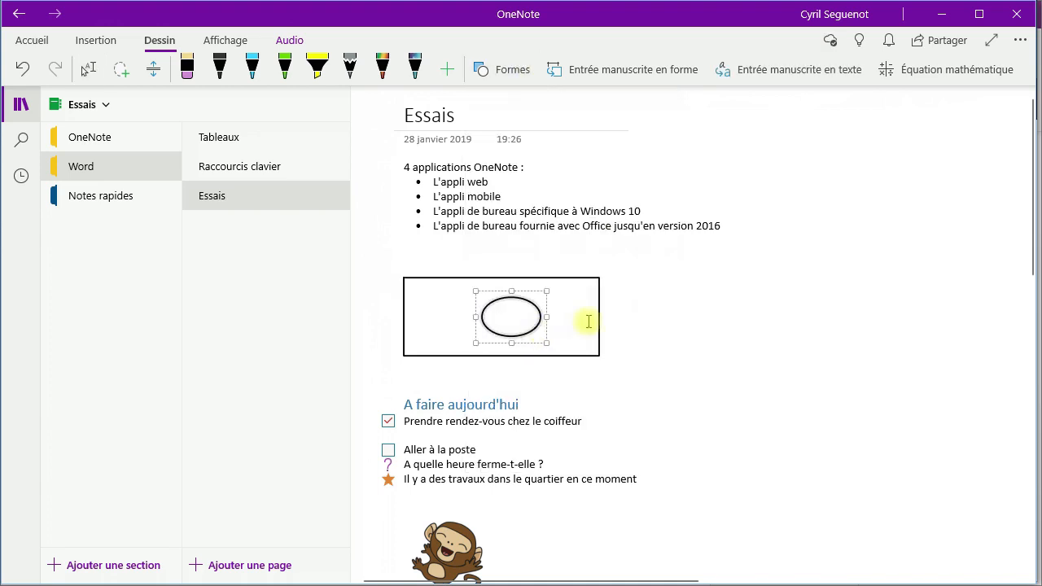
left_click(251, 67)
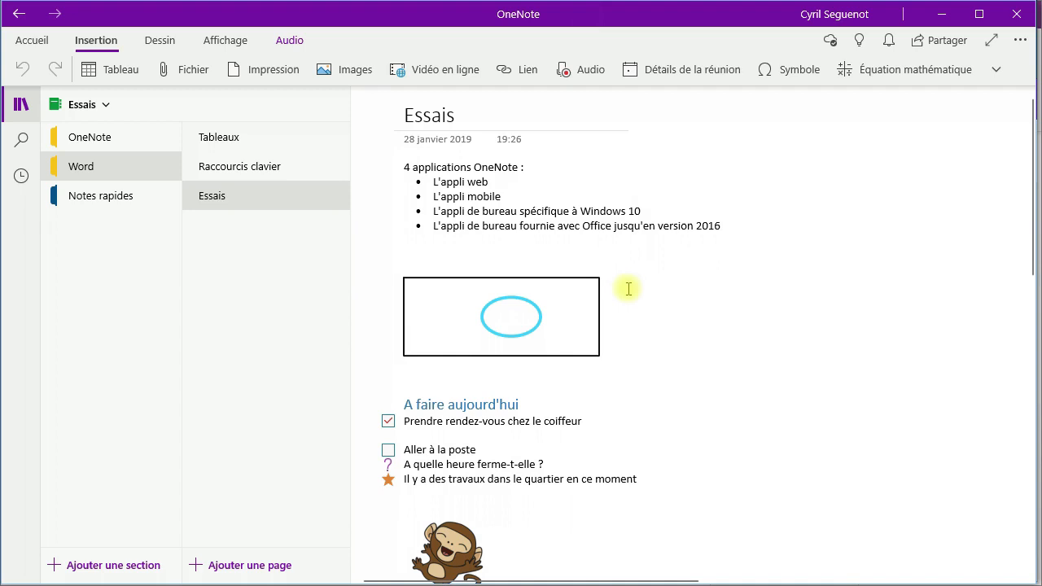
- Attach the file Styles et mise en forme.docx to the page, beside the rectangle
left_click(176, 74)
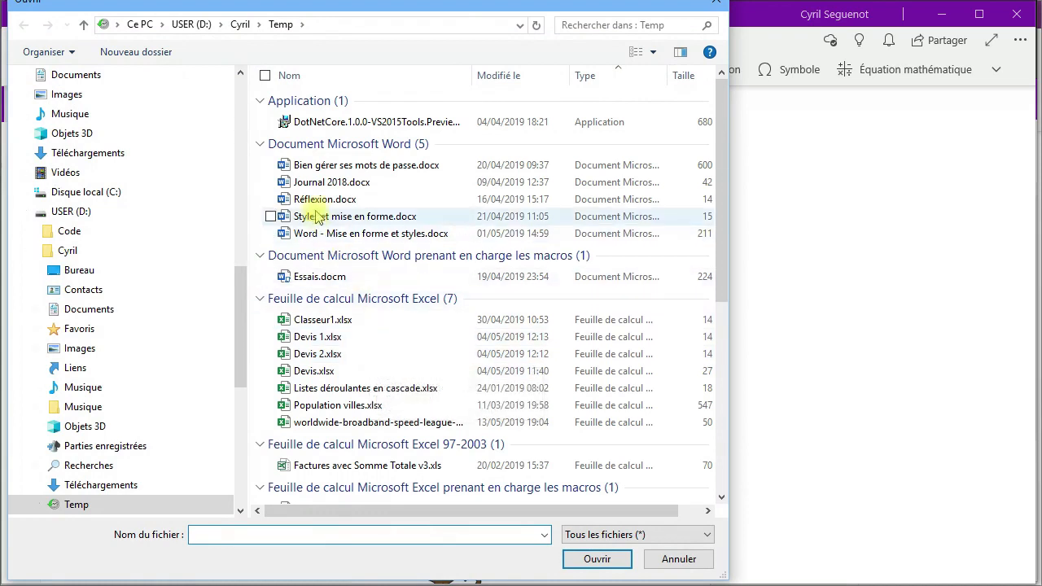
left_click(338, 220)
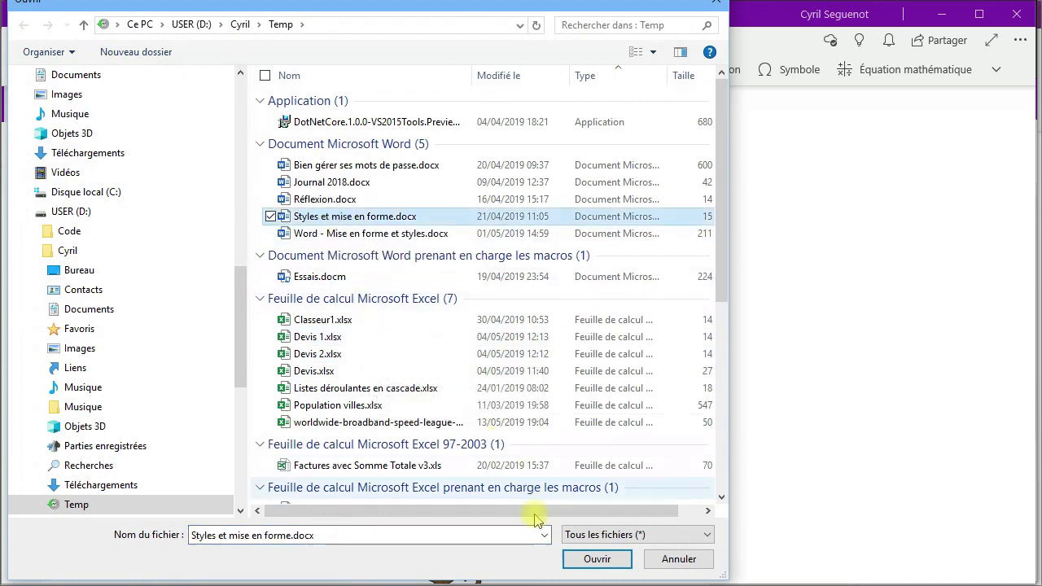
left_click(596, 558)
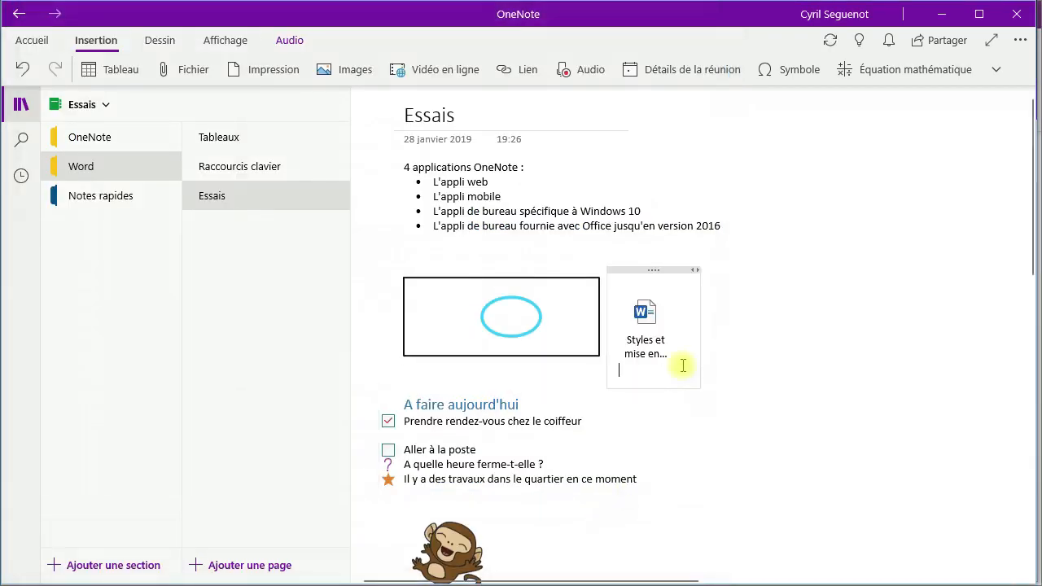
left_click(736, 301)
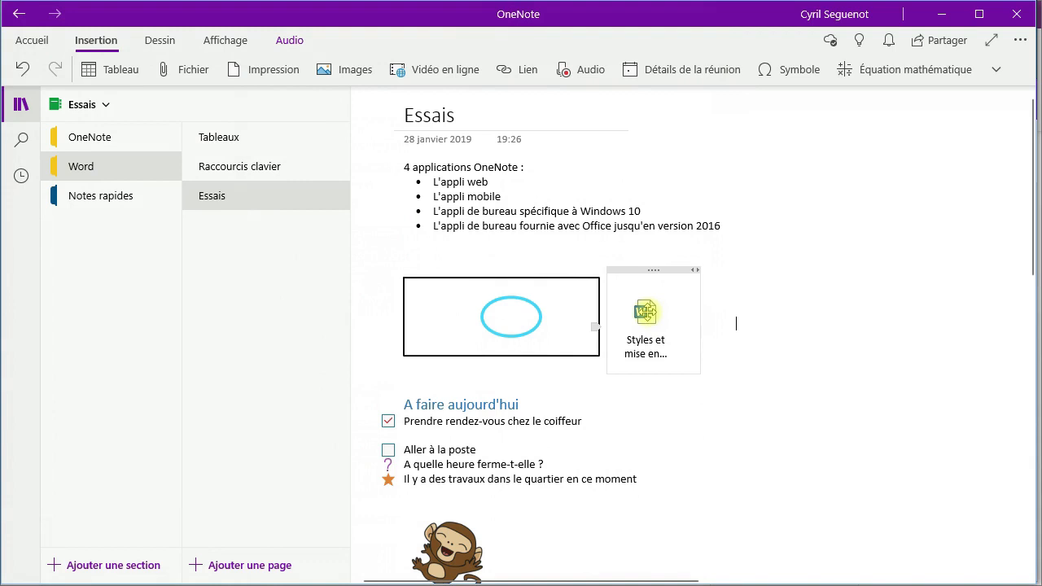
- View the attached Styles et mise en forme document in Word, then close it and return to OneNote
double_click(646, 311)
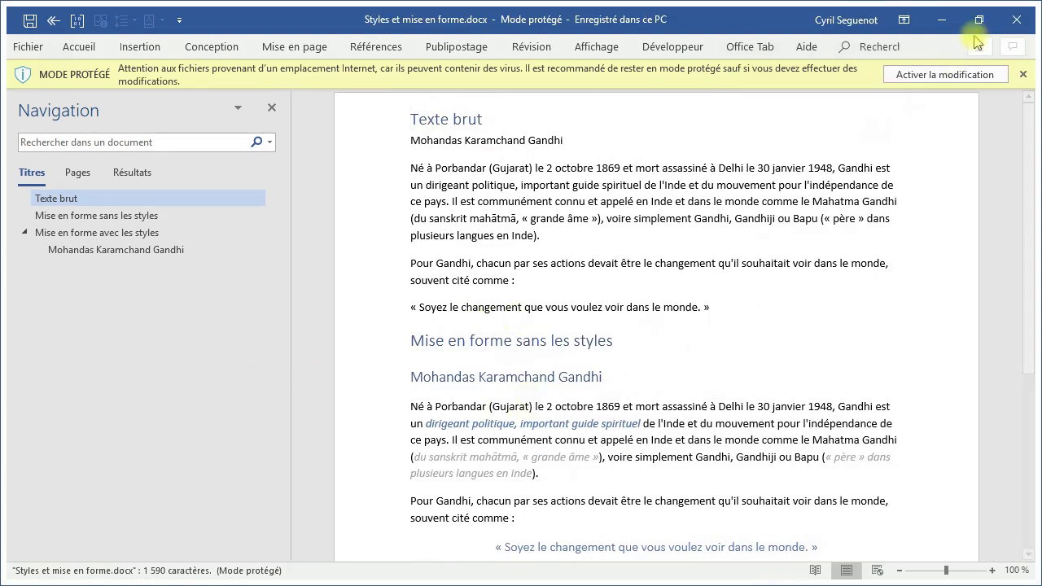
left_click(942, 19)
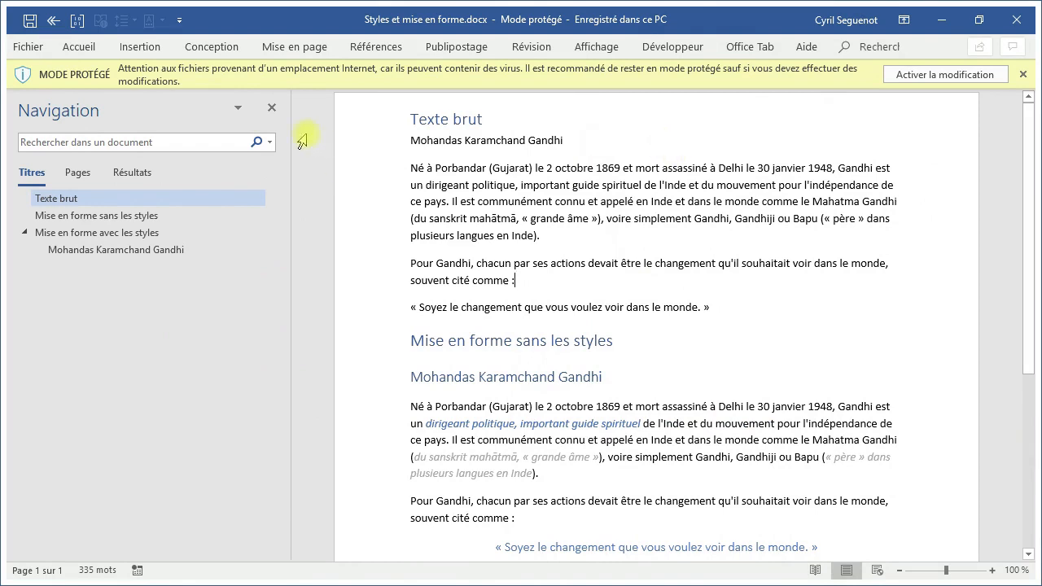
left_click(1030, 27)
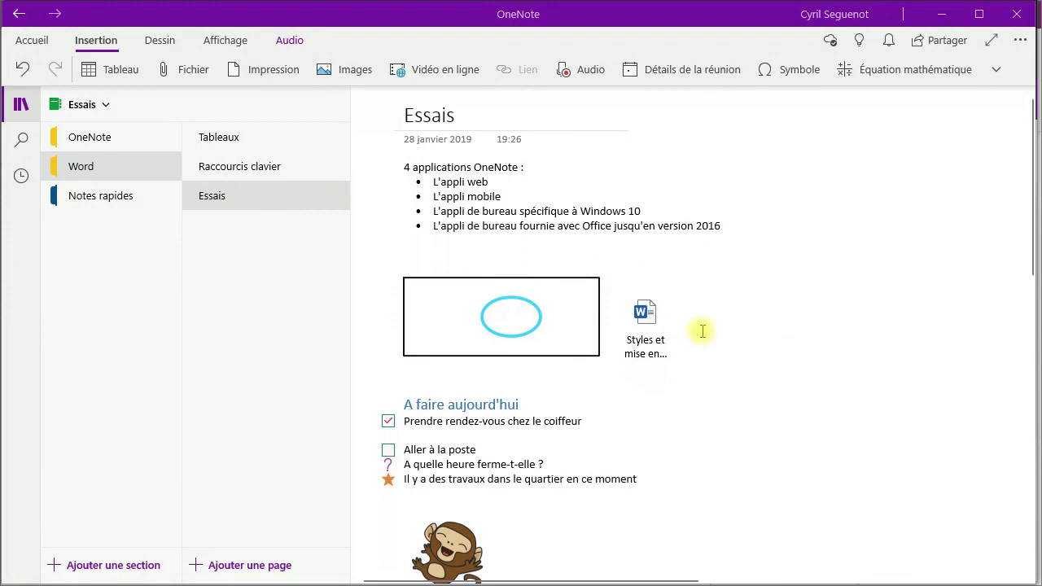
- Insert a printout of Fichier.pdf in the empty area below the audio recording on the Essais page
scroll(702, 332, "down", 15)
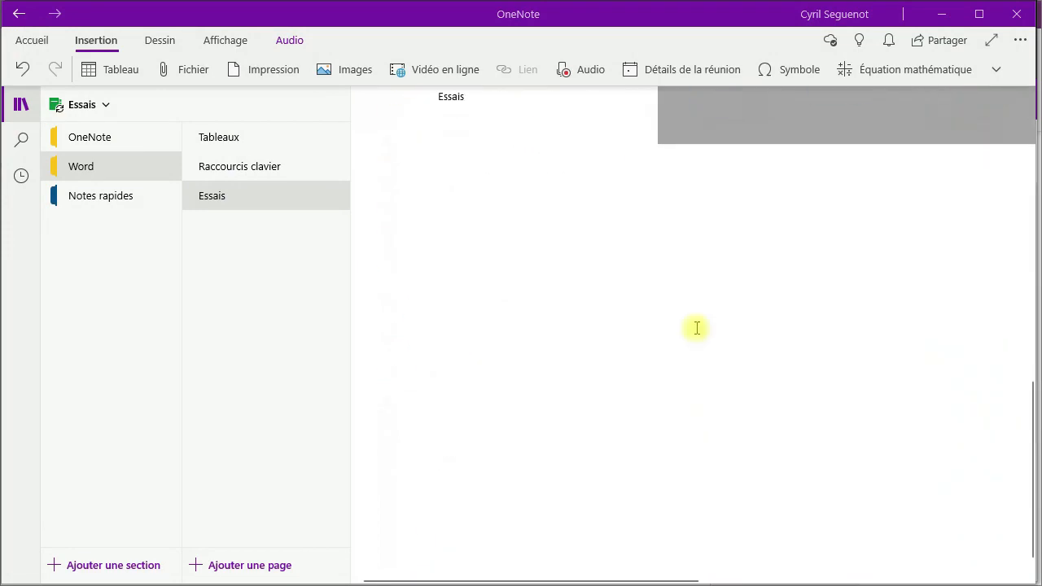
left_click(455, 276)
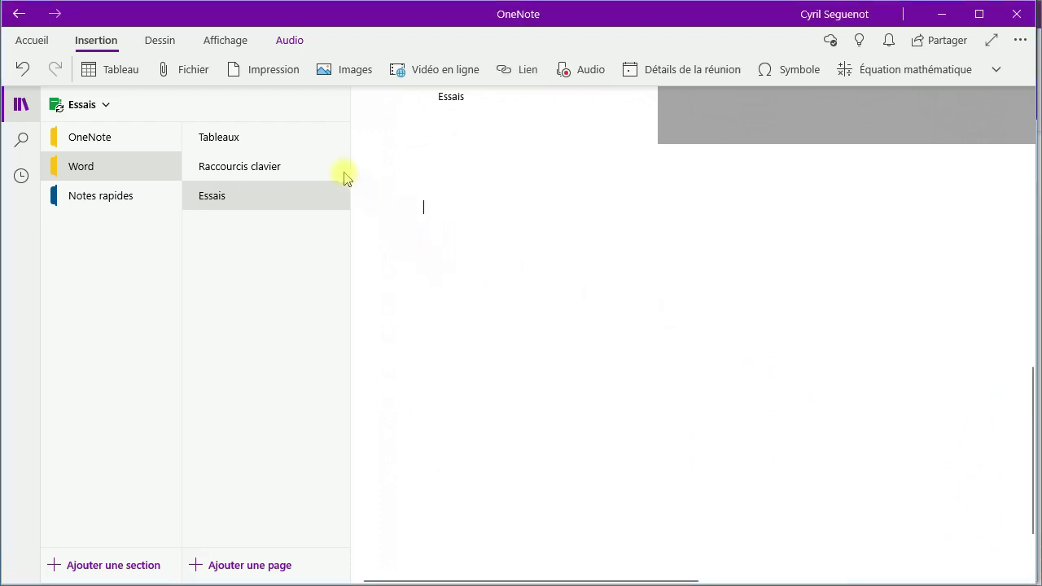
left_click(261, 76)
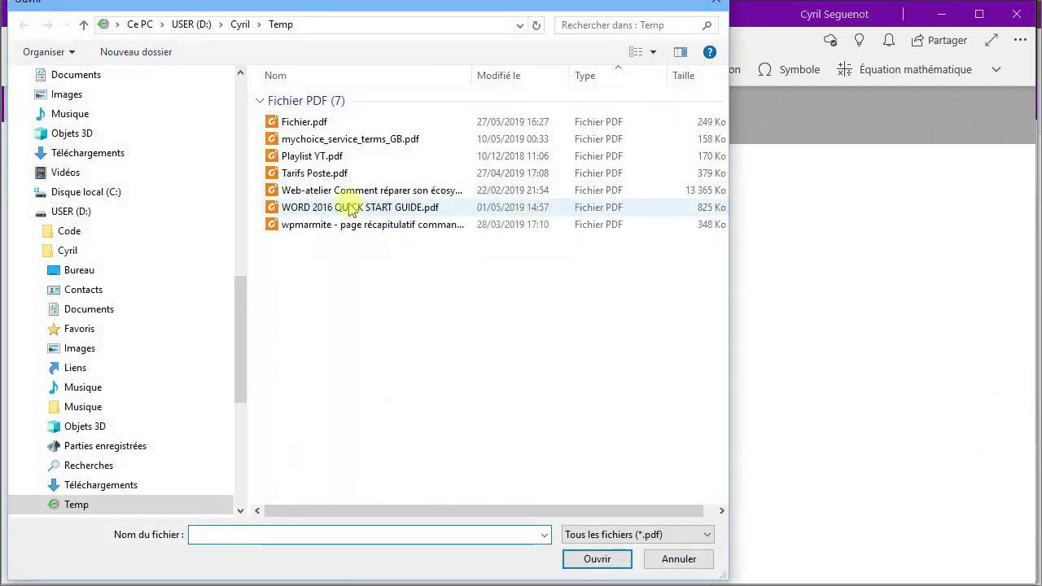
left_click(297, 124)
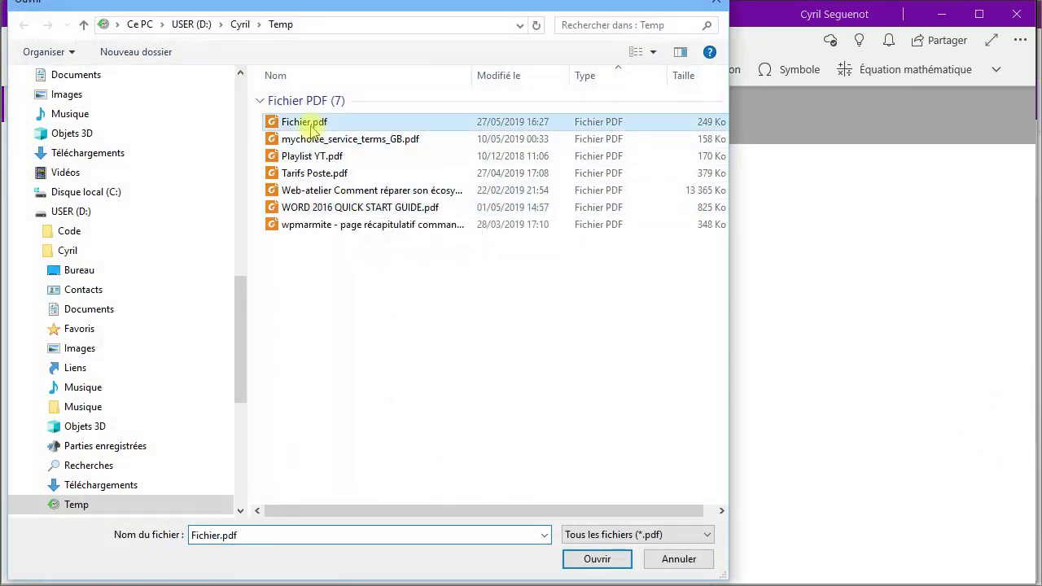
left_click(596, 560)
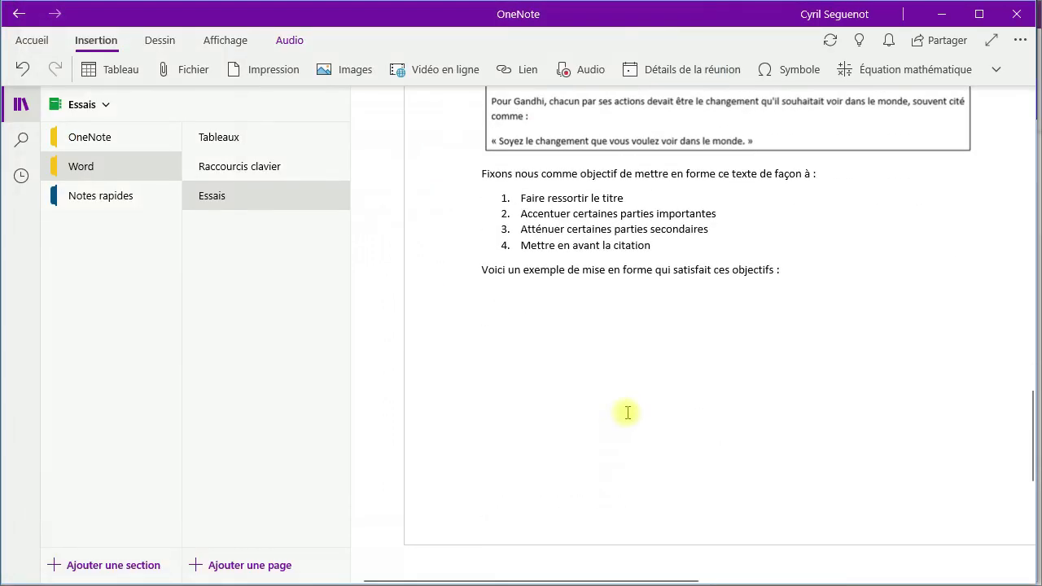
- Examine the inserted printout pages and the PDF attachment placed above them
scroll(618, 391, "up", 10)
left_click(578, 390)
scroll(602, 389, "down", 7)
scroll(609, 389, "up", 3)
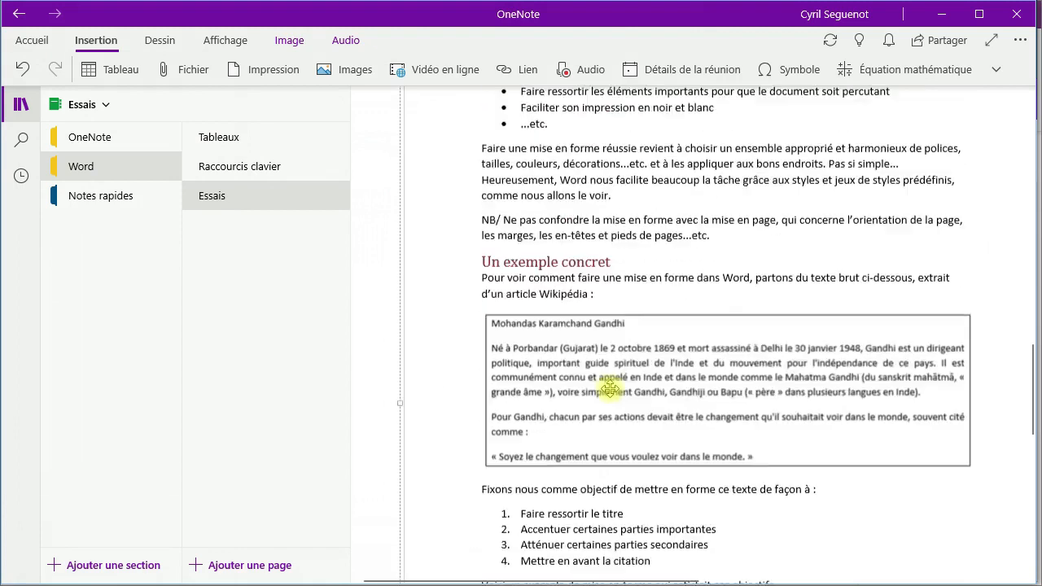
scroll(610, 390, "up", 3)
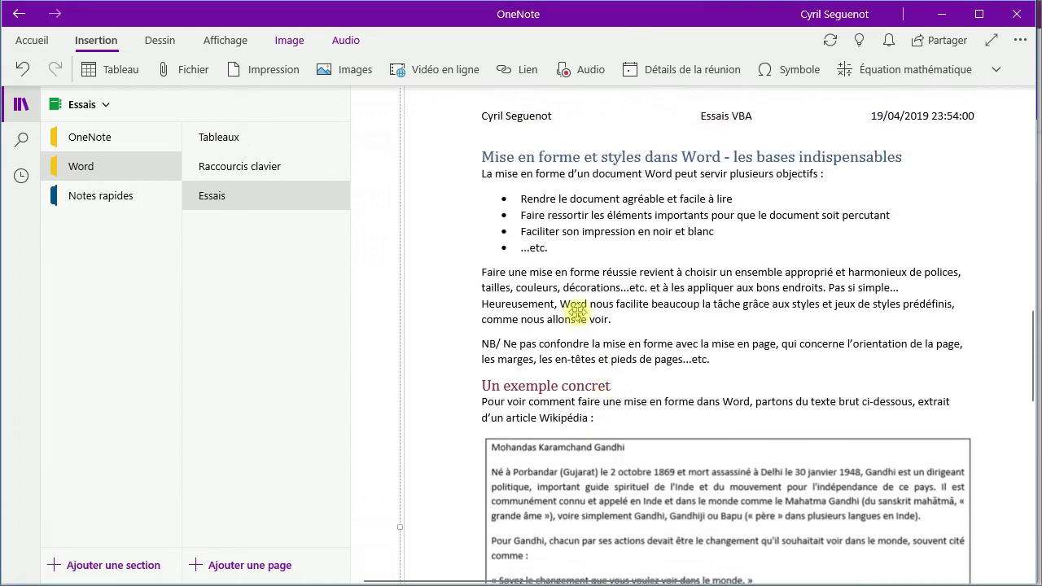
scroll(577, 312, "up", 4)
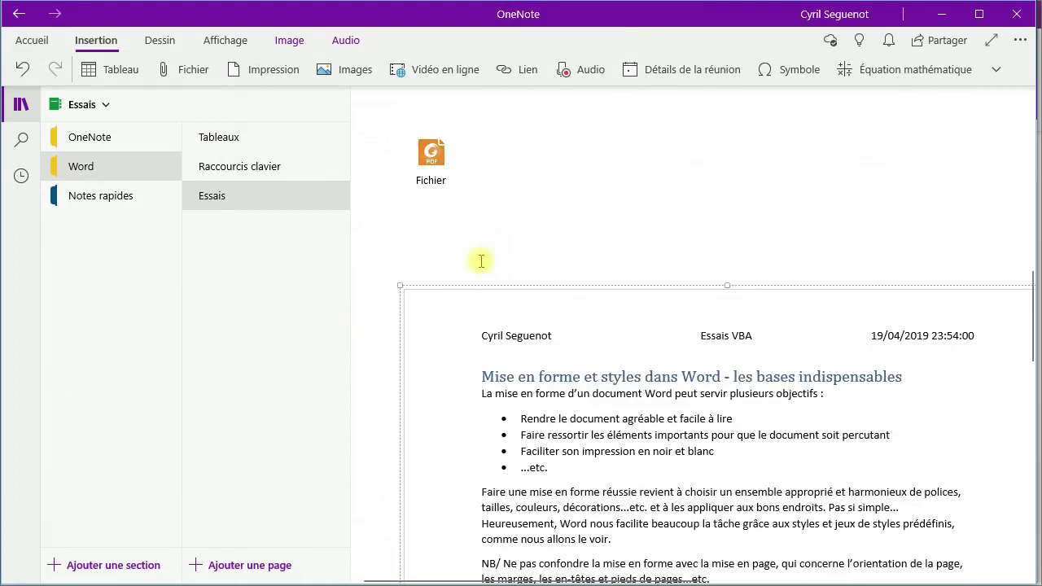
scroll(559, 296, "up", 4)
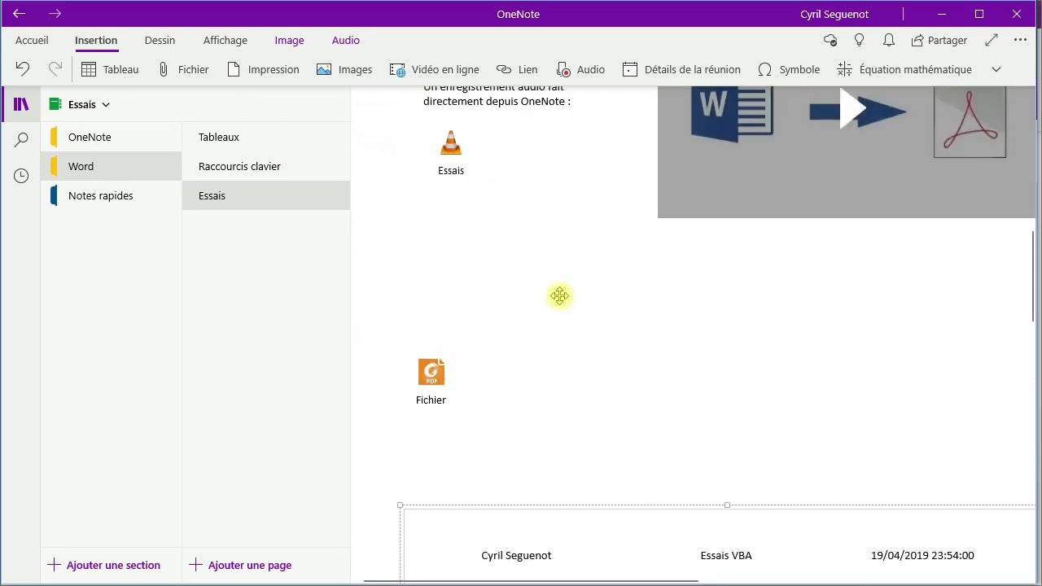
- Review the notebook synchronisation and attachment storage settings in the OneNote options, then return to the page
left_click(1022, 43)
left_click(984, 102)
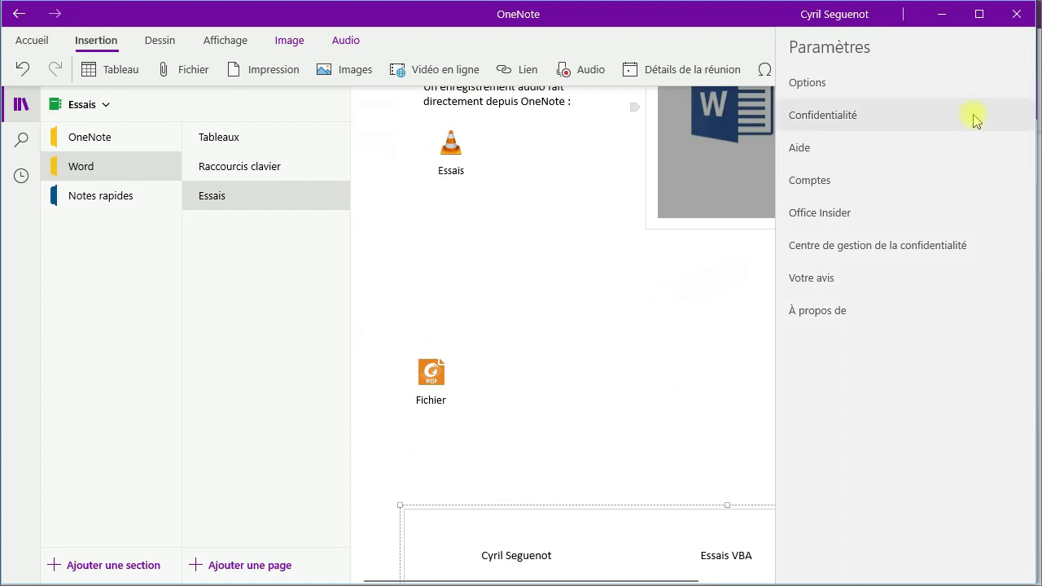
left_click(819, 86)
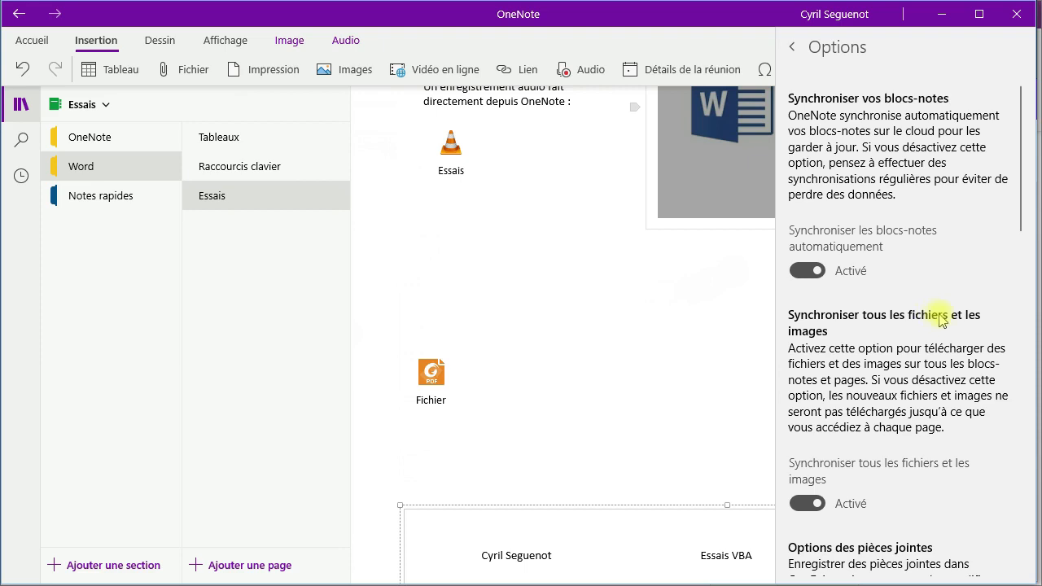
scroll(932, 319, "down", 3)
scroll(933, 326, "down", 1)
scroll(932, 324, "down", 1)
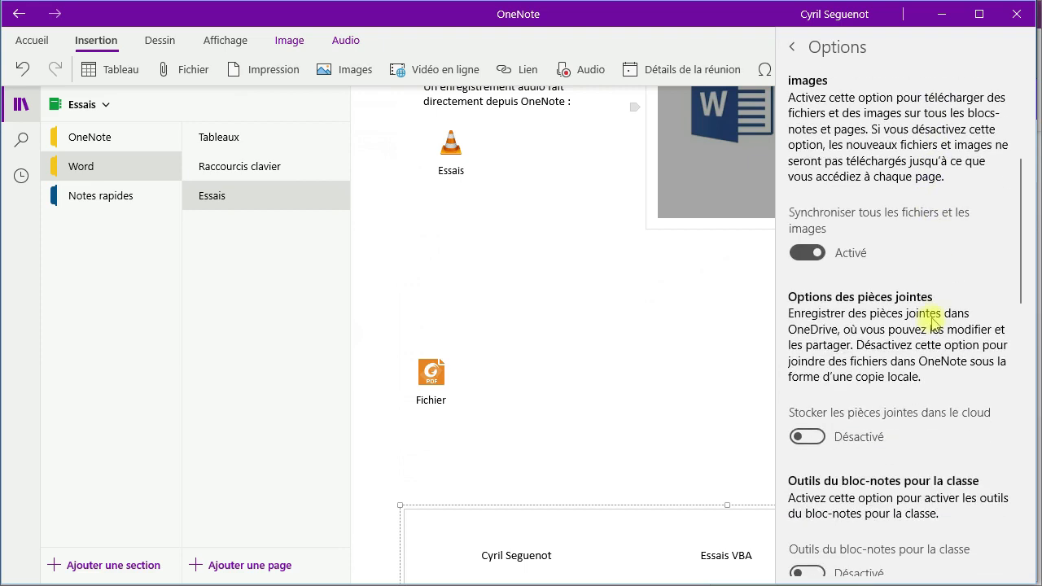
scroll(930, 318, "down", 3)
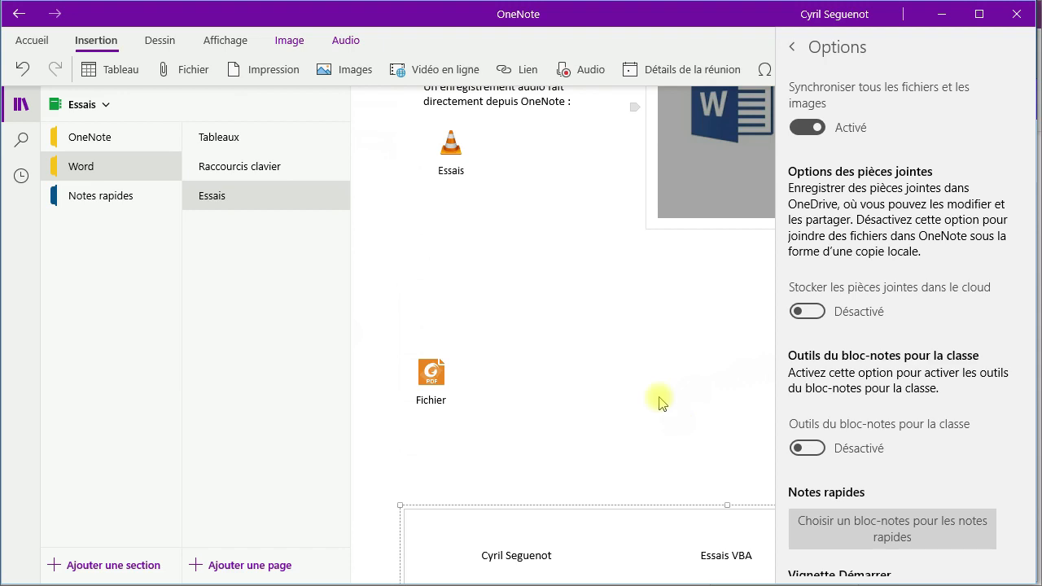
left_click(660, 398)
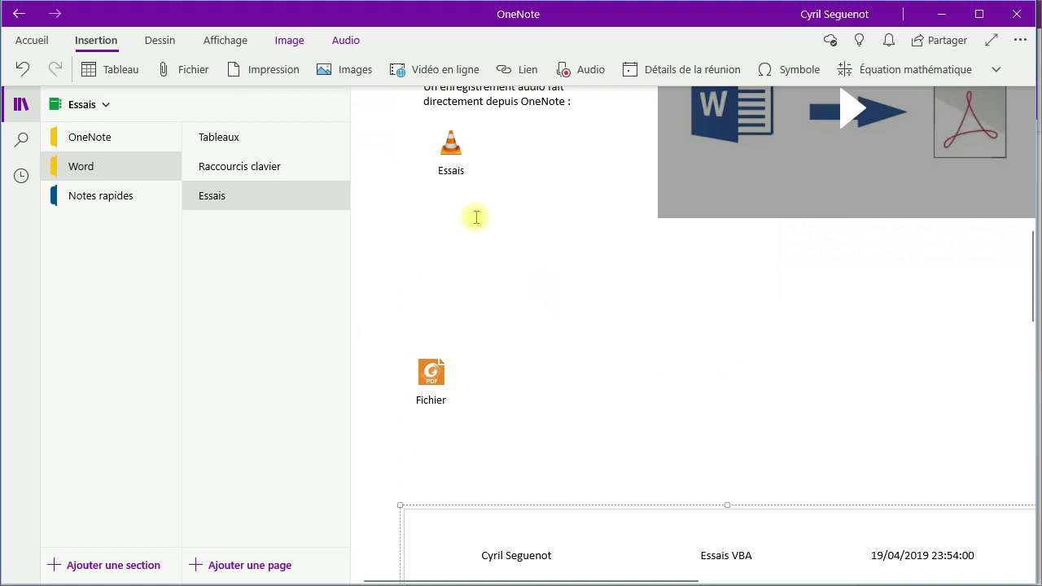
left_click(350, 78)
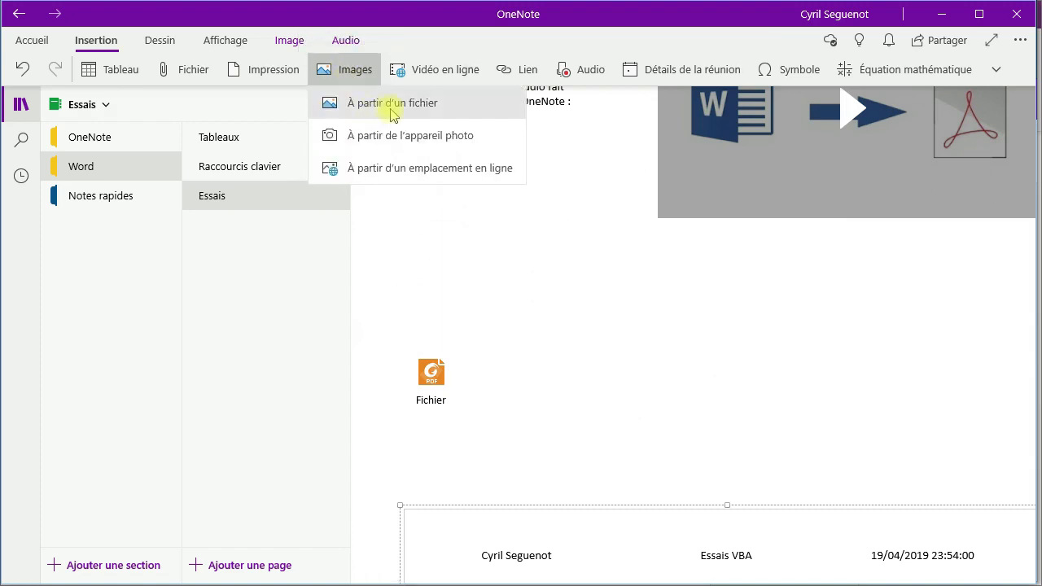
left_click(360, 103)
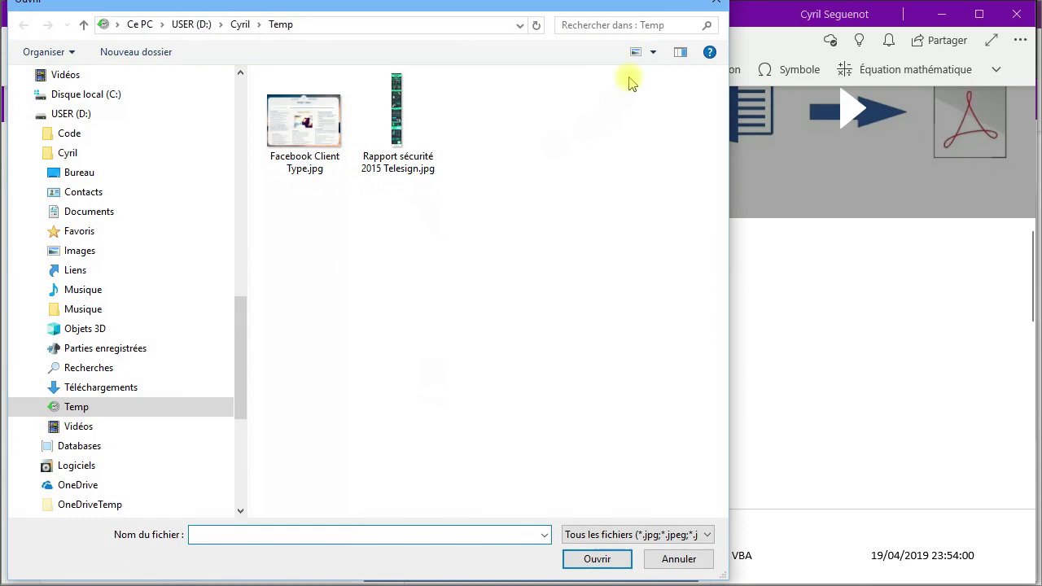
left_click(680, 560)
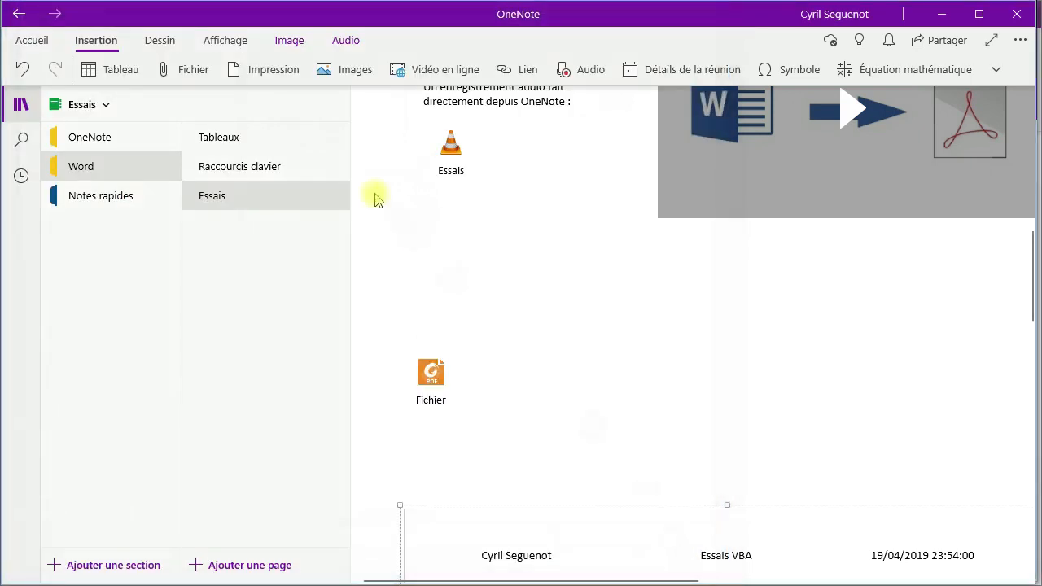
- Search online images for "elephant" and insert the grey elephant walking on dry ground near the top of the Essais page
left_click(352, 71)
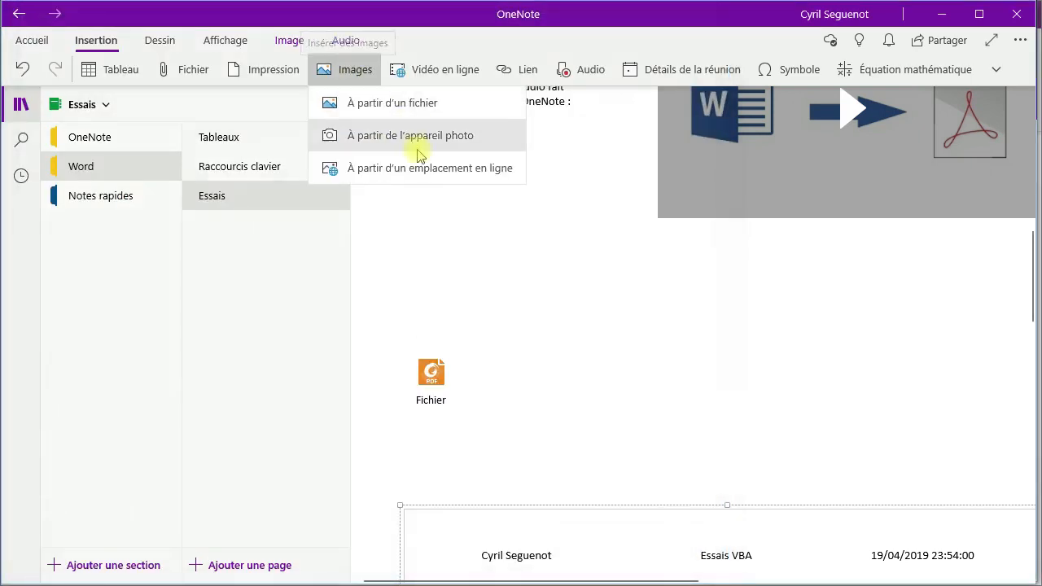
left_click(431, 169)
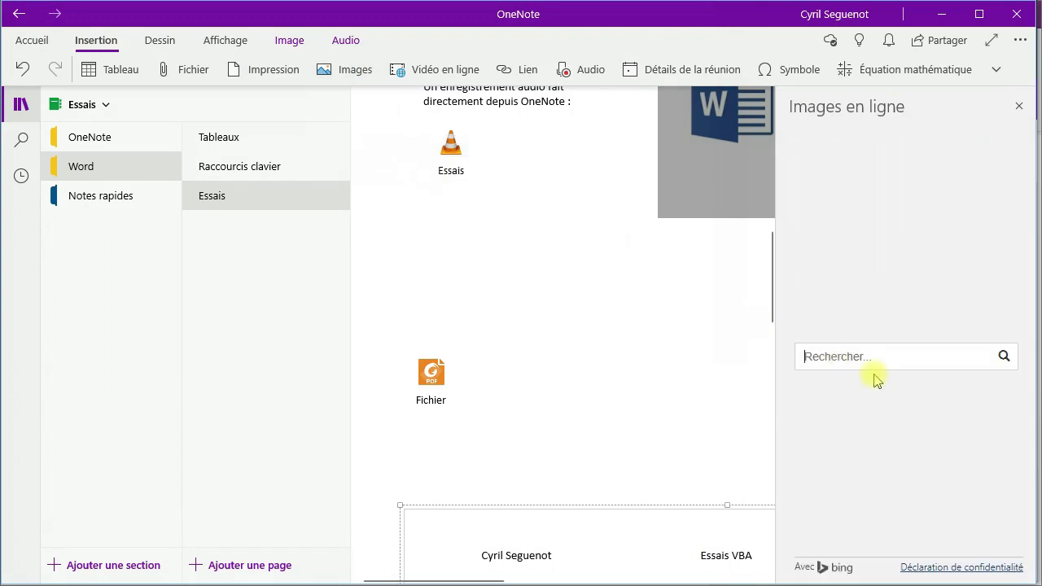
type("elephant")
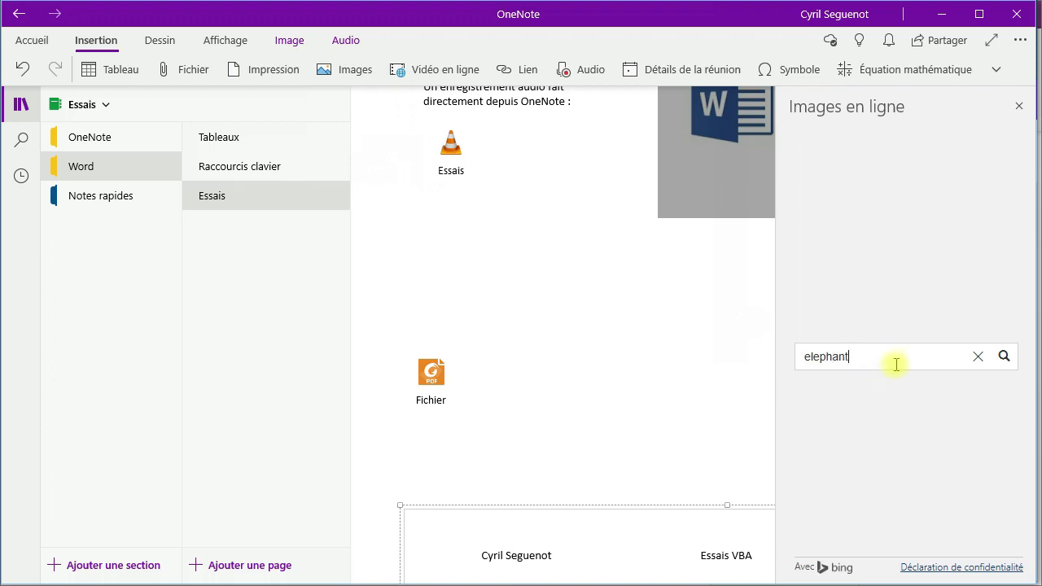
left_click(1003, 356)
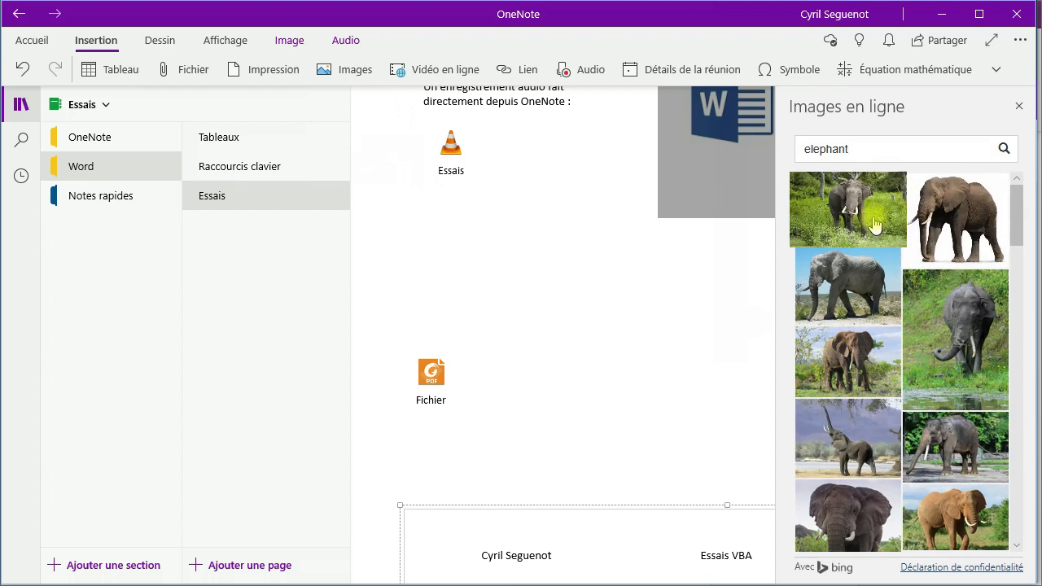
scroll(669, 367, "up", 5)
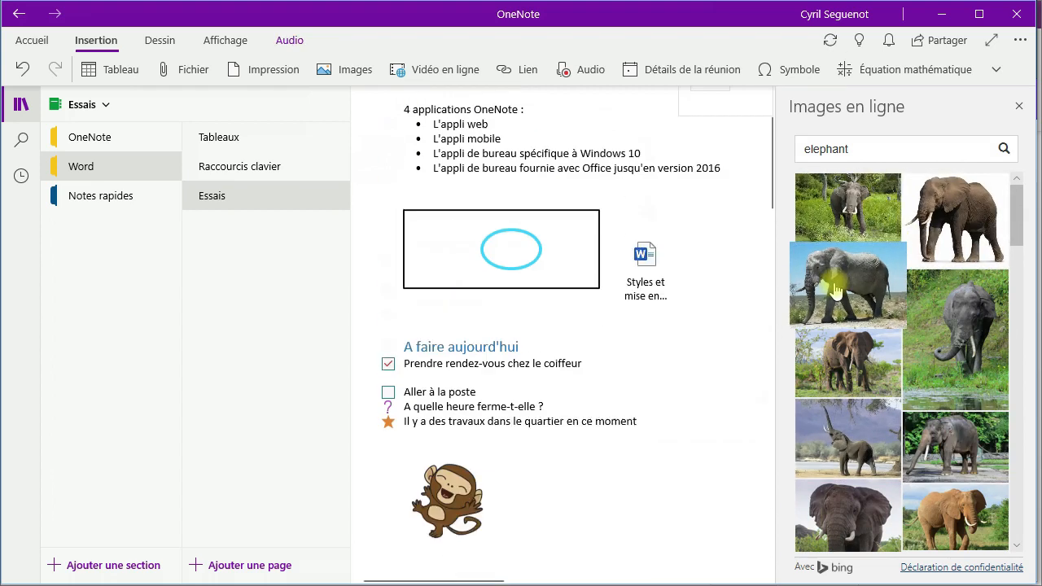
scroll(672, 342, "down", 5)
scroll(675, 340, "up", 10)
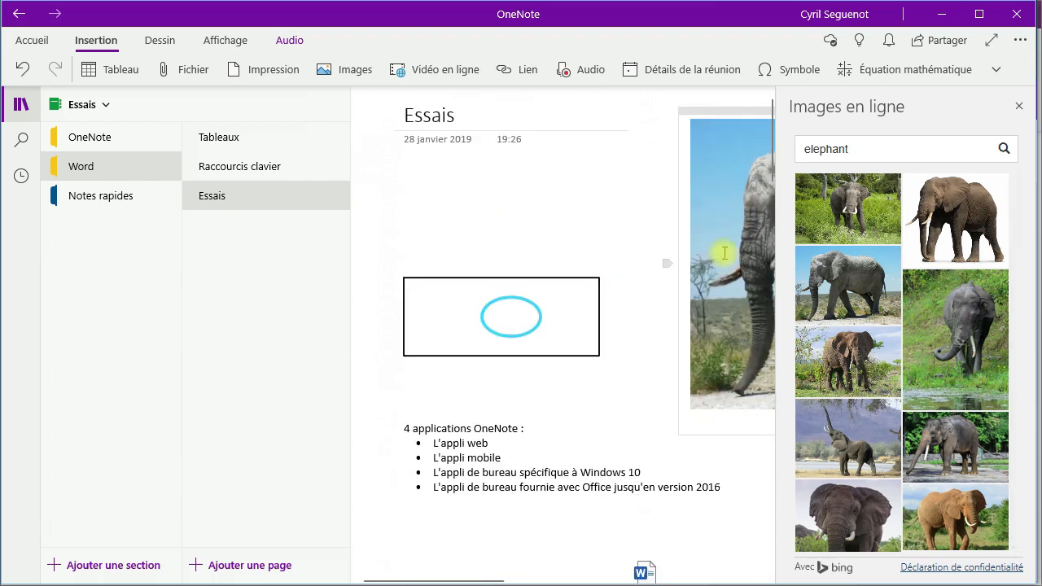
left_click(1018, 106)
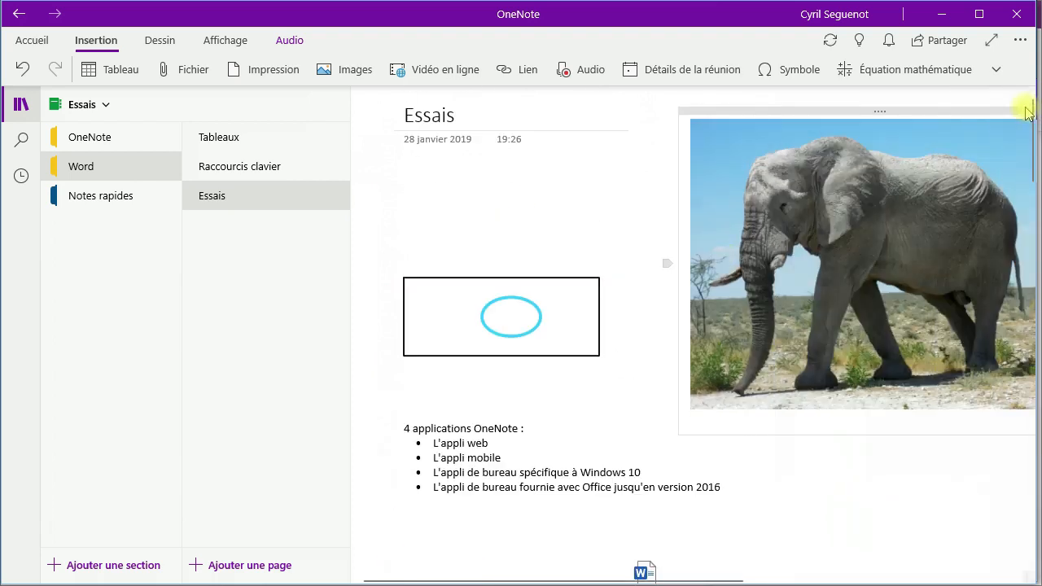
left_click(347, 75)
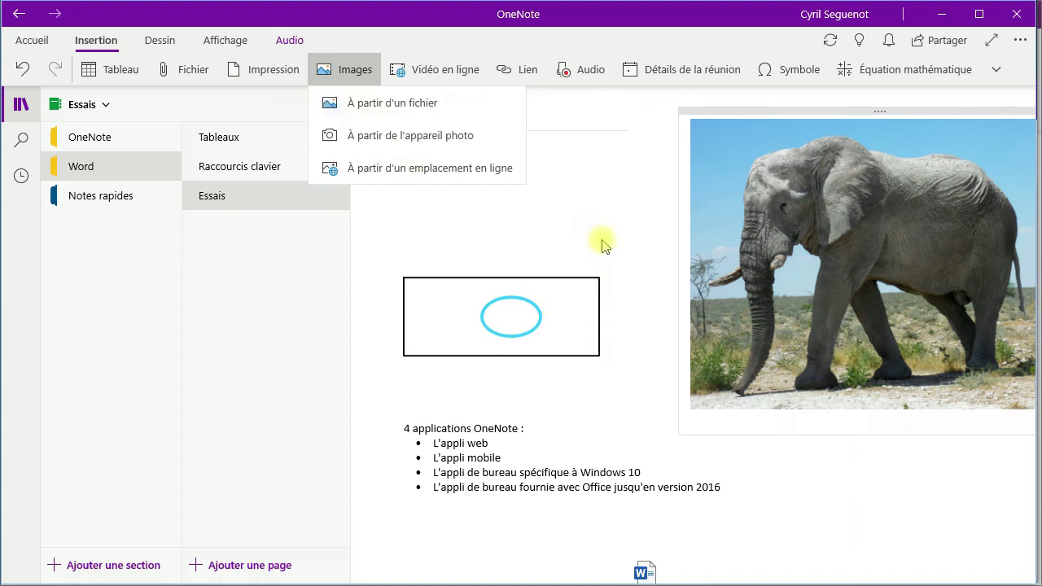
left_click(447, 74)
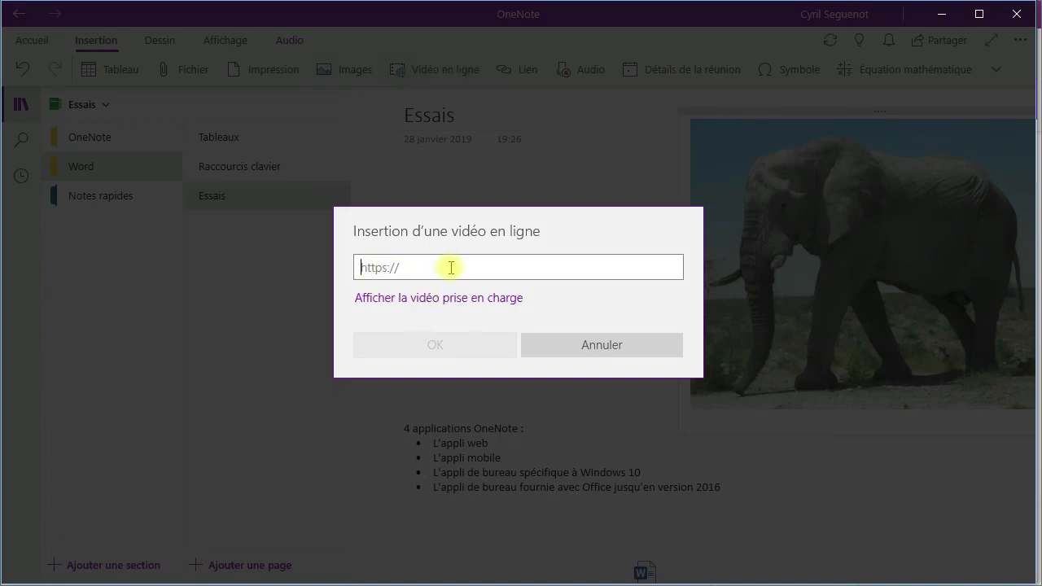
left_click(577, 345)
- Play the embedded YouTube video Convertir un fichier Word en PDF on the page for a moment, then pause it
scroll(794, 318, "down", 10)
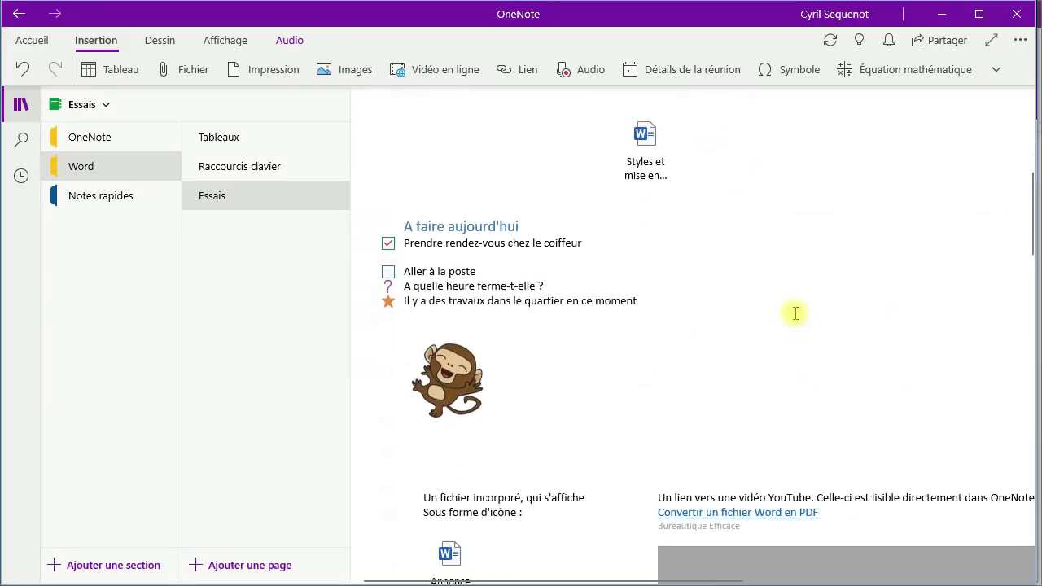
scroll(796, 313, "down", 5)
scroll(792, 314, "up", 3)
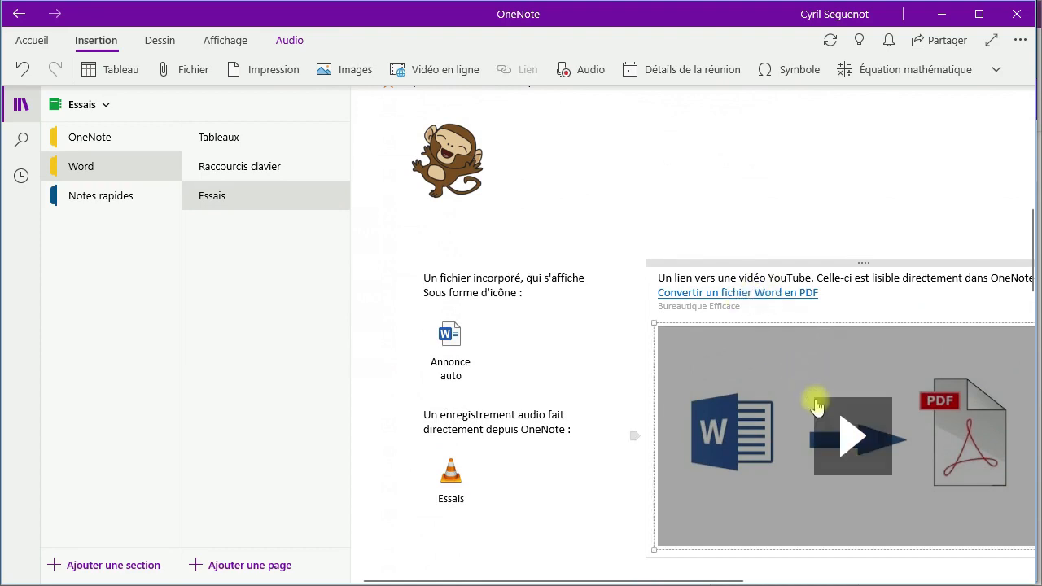
left_click(848, 417)
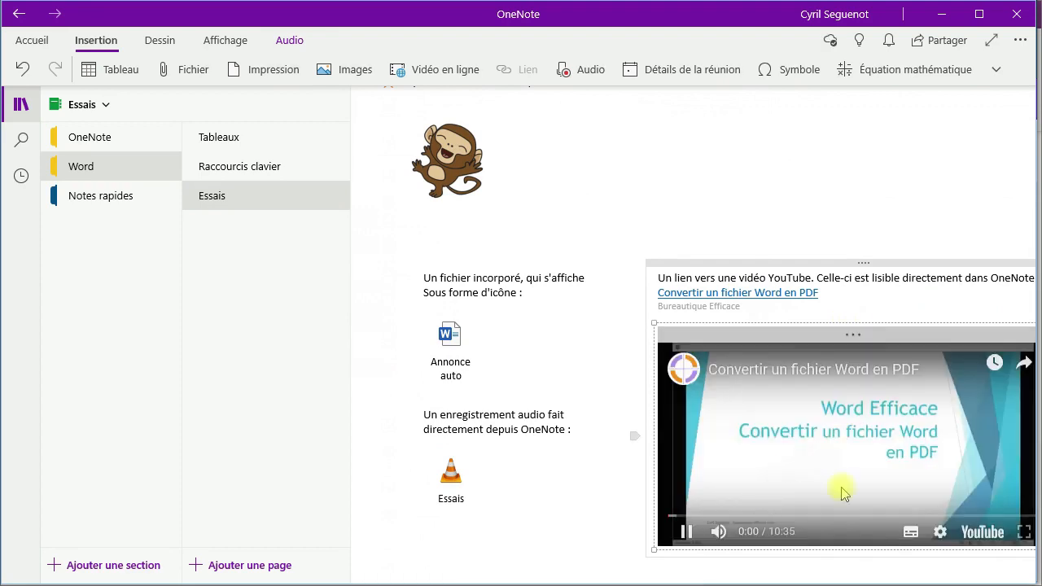
left_click(686, 533)
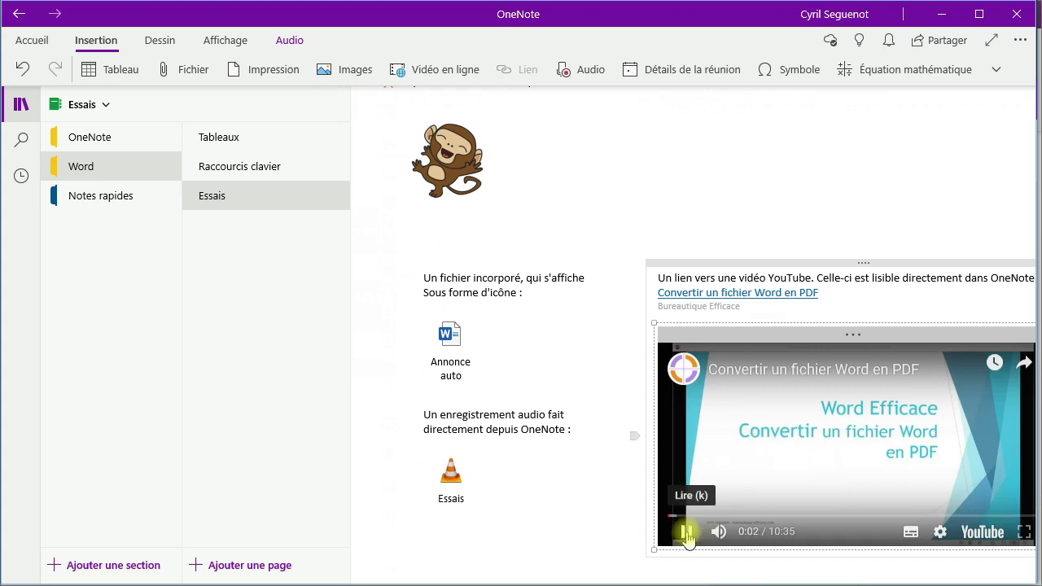
- Record an audio clip of about 10 seconds on the Essais page, below the embedded YouTube video
scroll(769, 171, "up", 5)
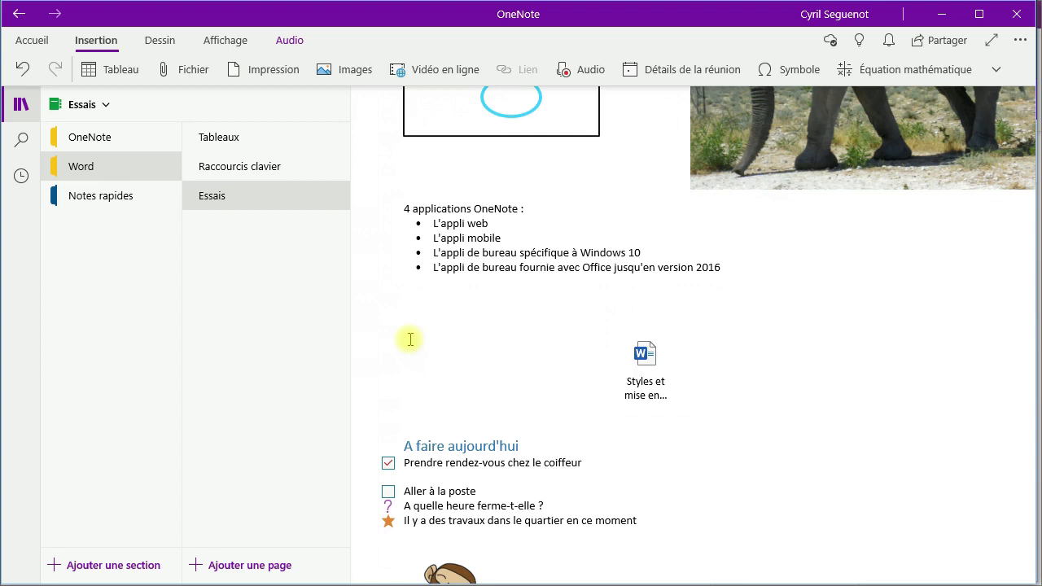
left_click(579, 73)
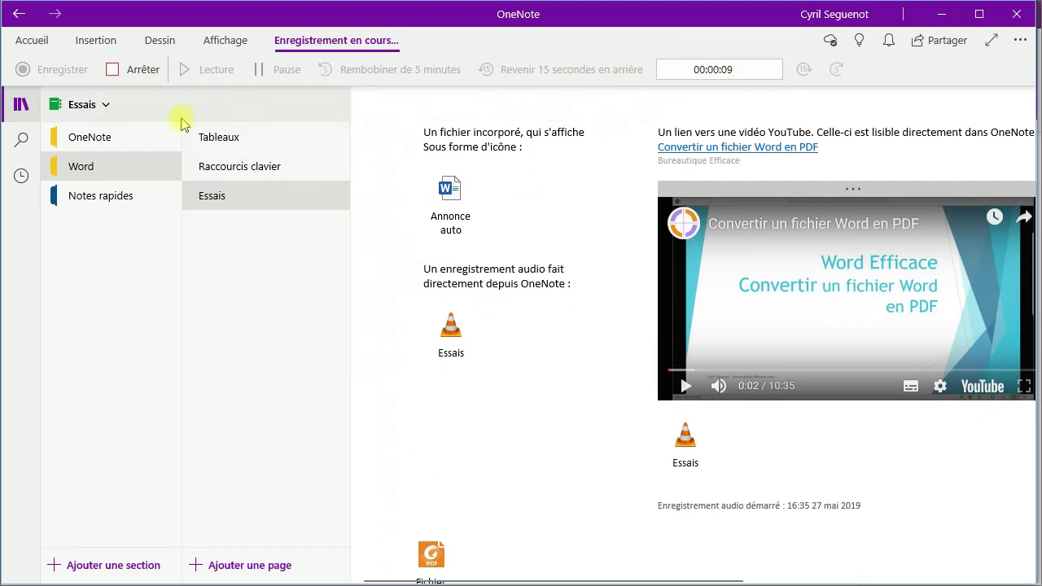
left_click(142, 71)
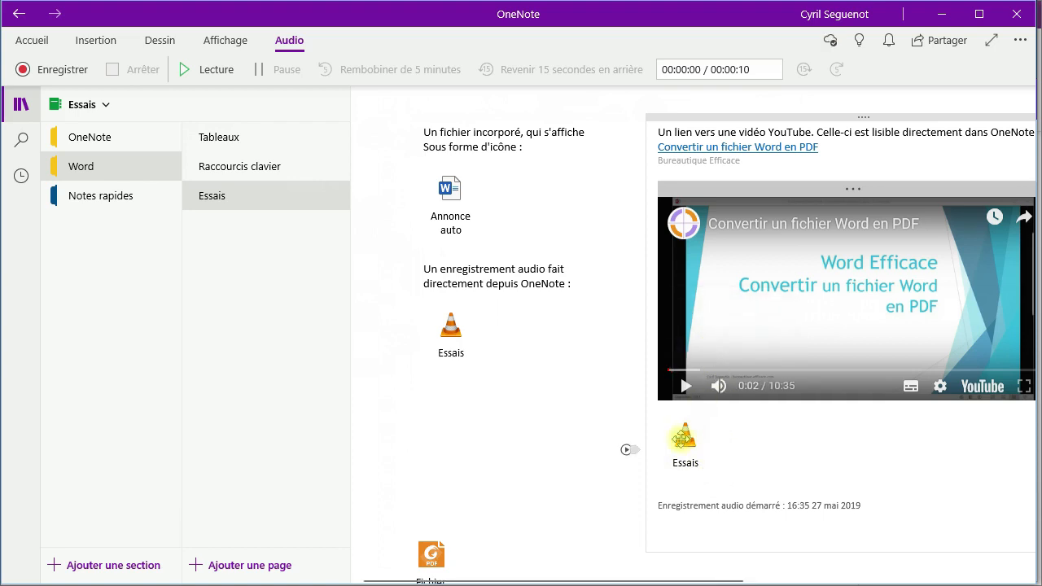
- Play back the new audio recording below the video, then pause it
left_click(685, 450)
left_click(187, 72)
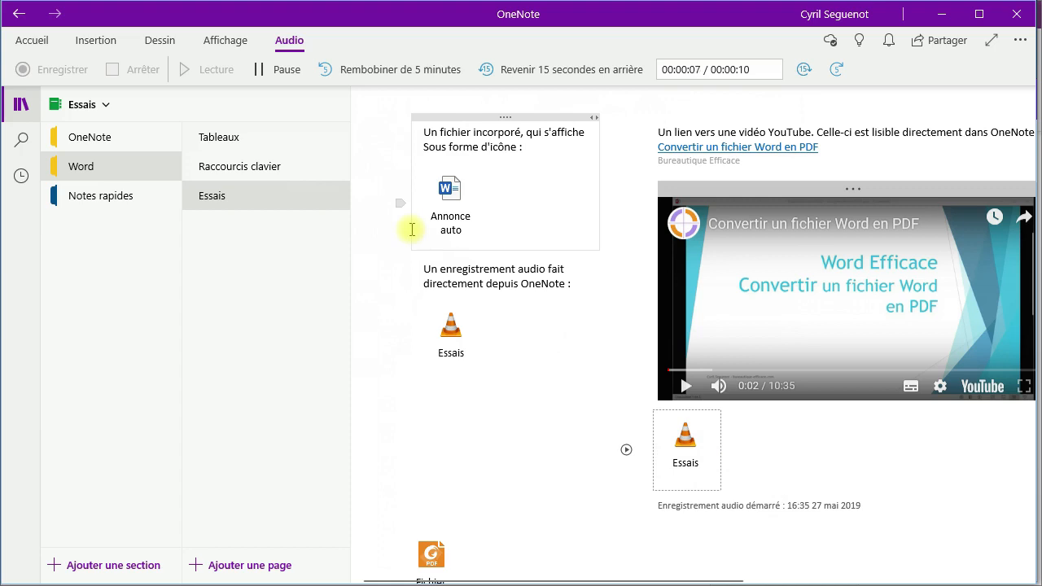
left_click(290, 69)
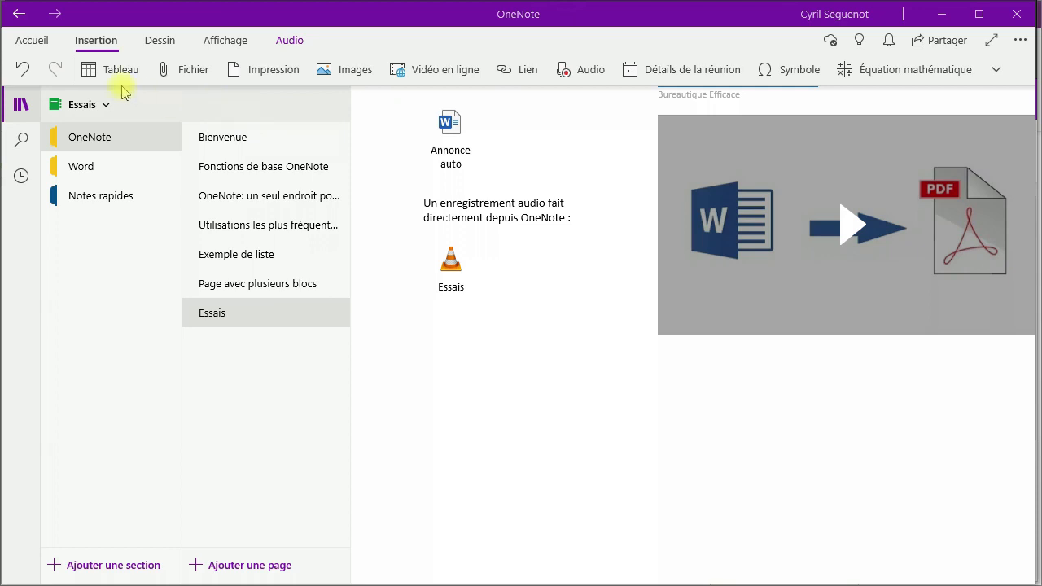
- Examine the available note tags and the option for creating a custom tag, then close the list
left_click(37, 40)
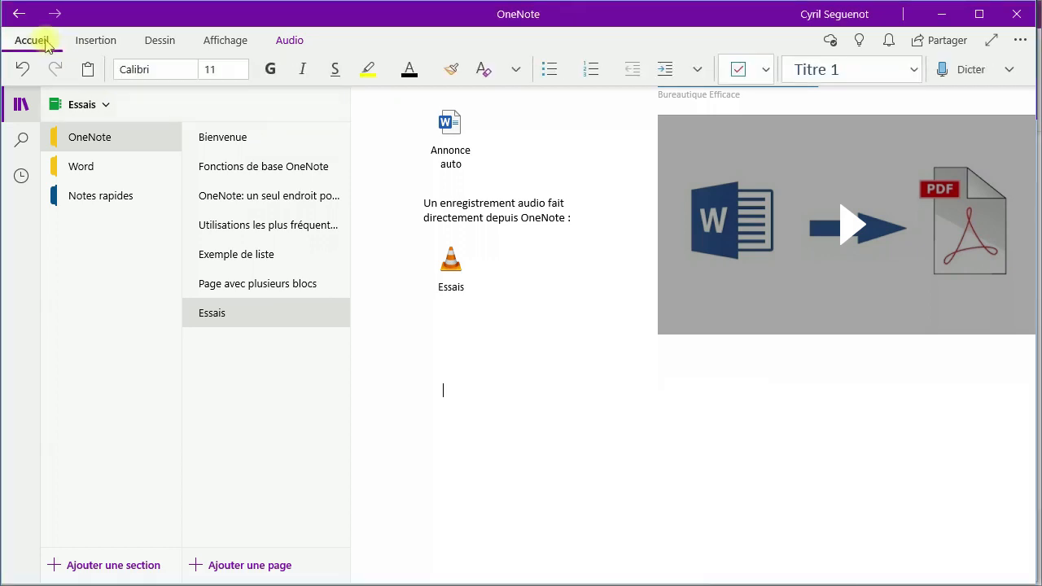
left_click(766, 70)
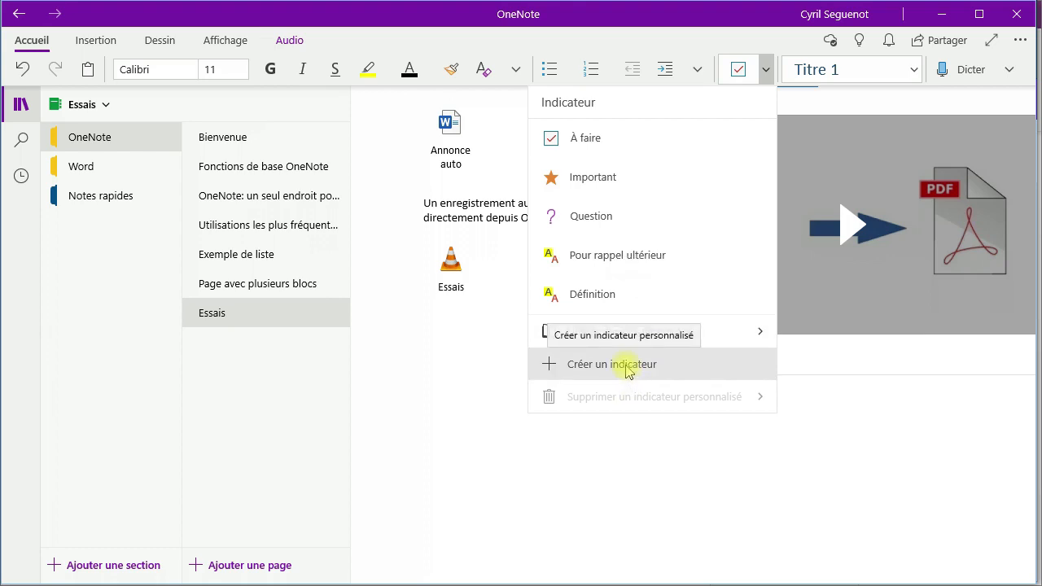
left_click(434, 379)
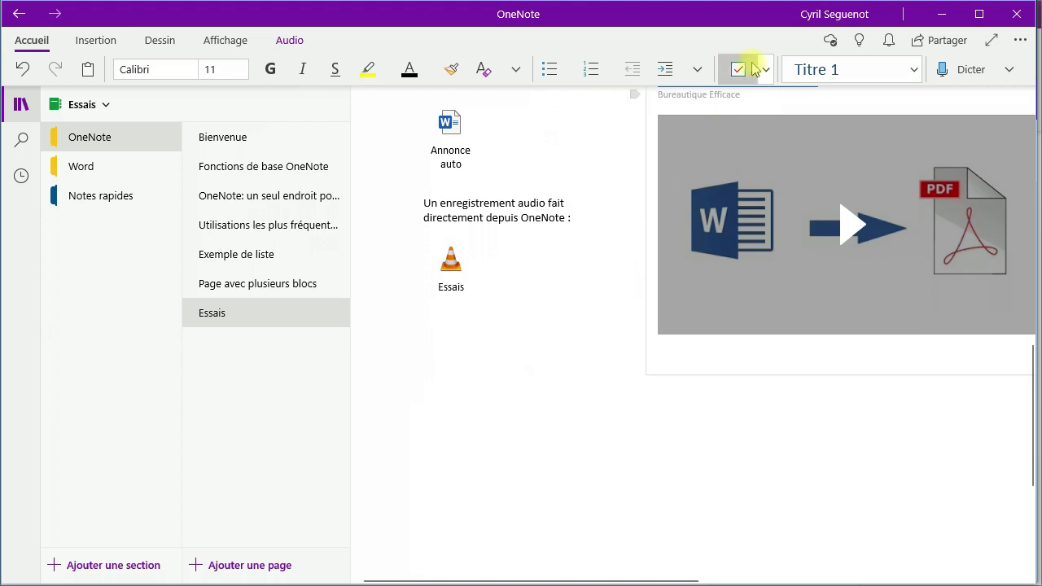
- Mark the task "Prendre rendez-vous chez le coiffeur" under A faire aujourd'hui as done
scroll(585, 289, "up", 10)
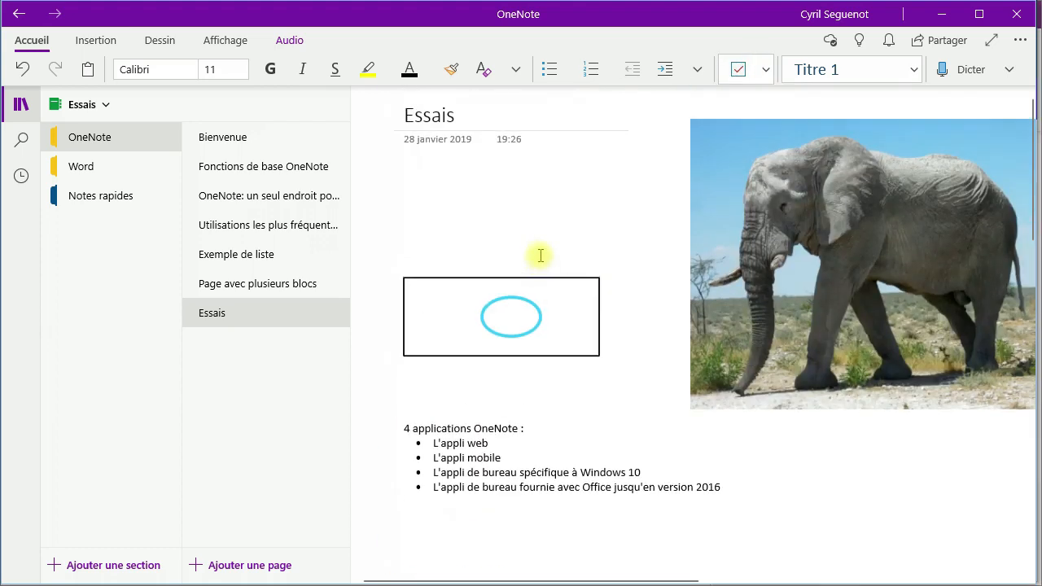
scroll(537, 251, "down", 5)
left_click(439, 243)
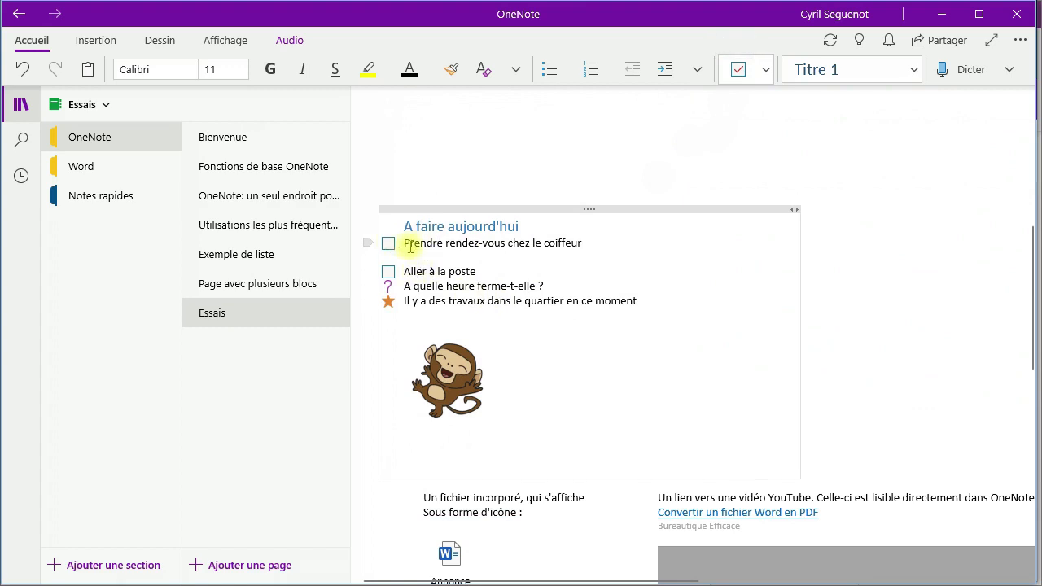
left_click(388, 244)
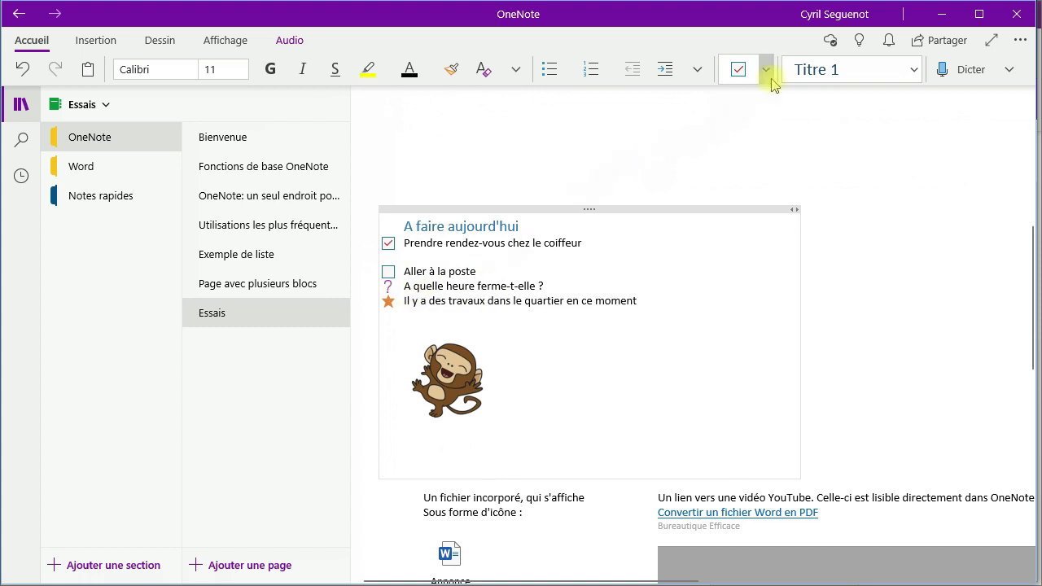
- Try the Question tag in the A faire aujourd'hui note, then place the cursor at the end of the starred line
left_click(766, 70)
left_click(628, 216)
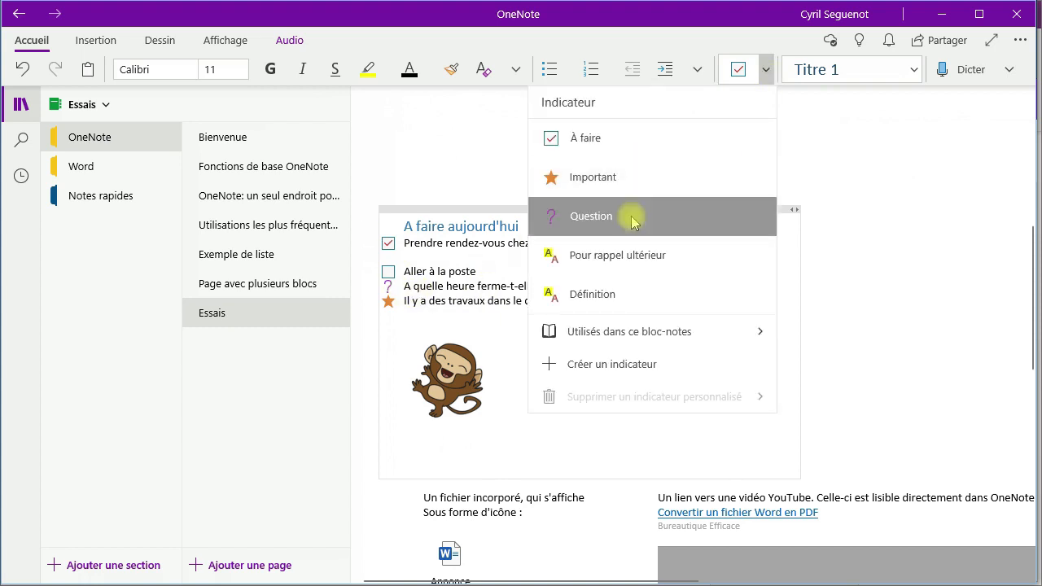
left_click(765, 70)
left_click(609, 220)
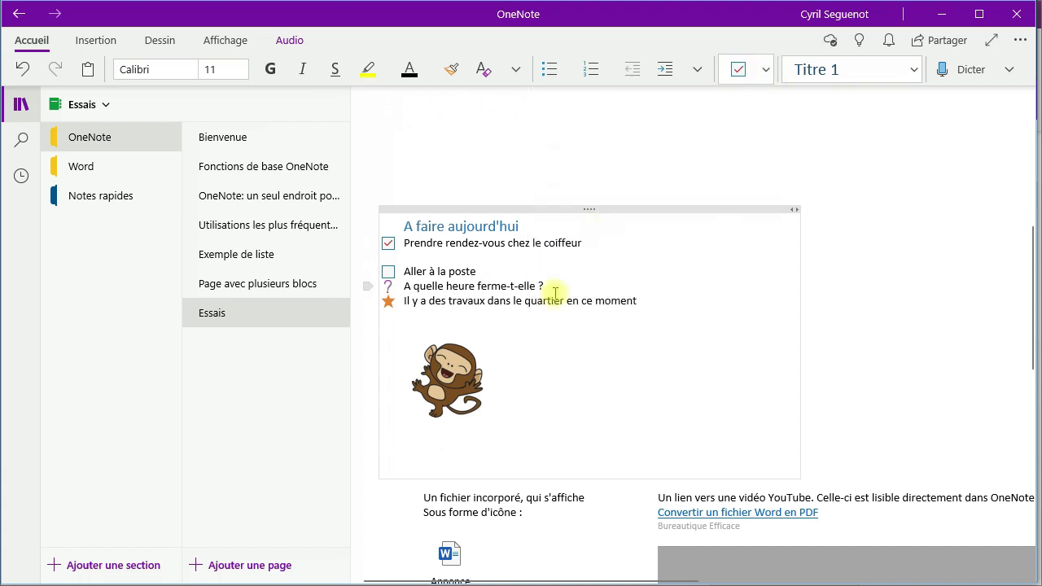
left_click(669, 309)
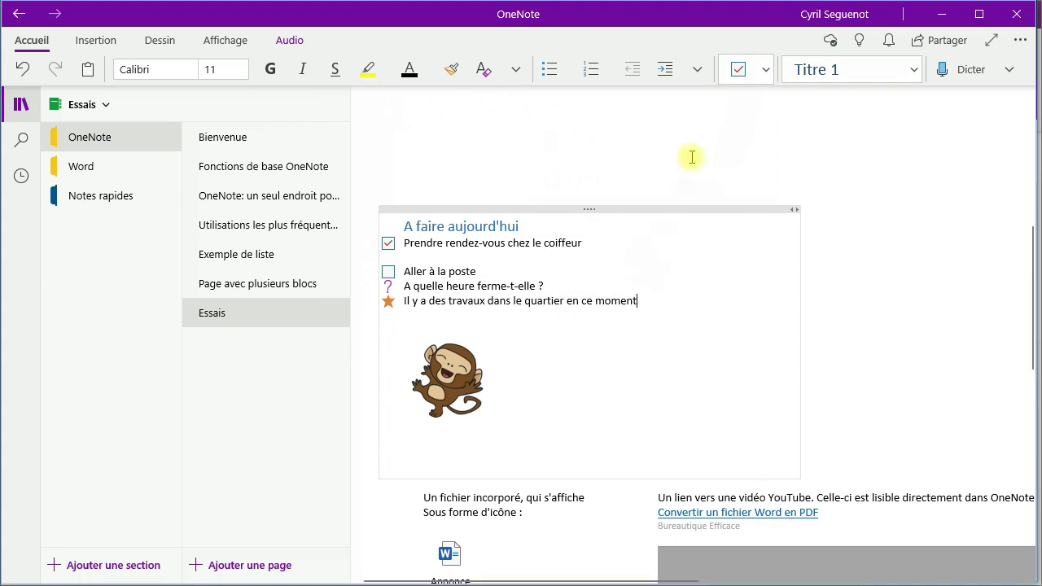
- Start a new custom tag named "Commentaire" and look through the suggested icons
left_click(765, 72)
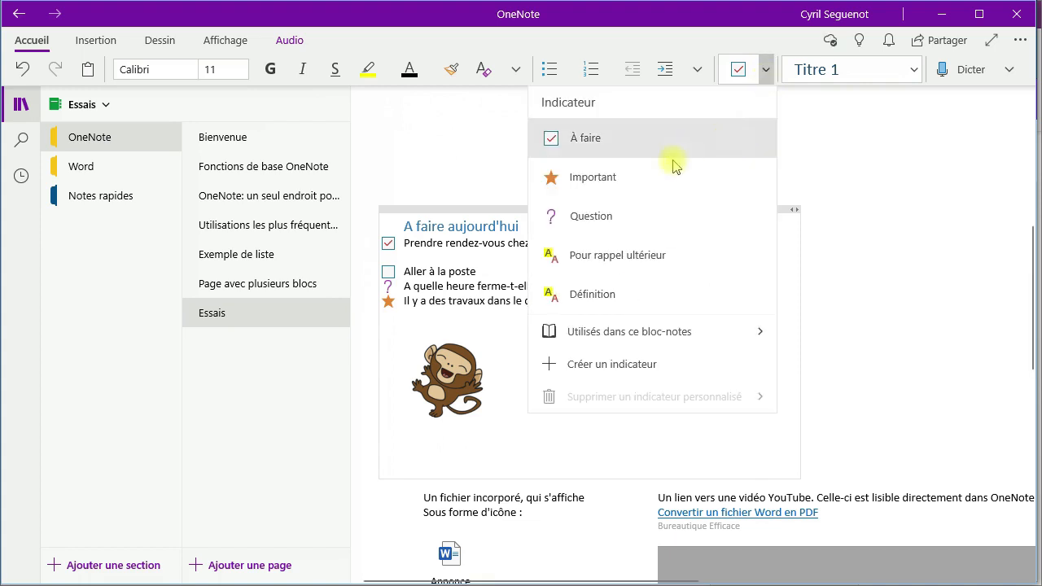
left_click(612, 362)
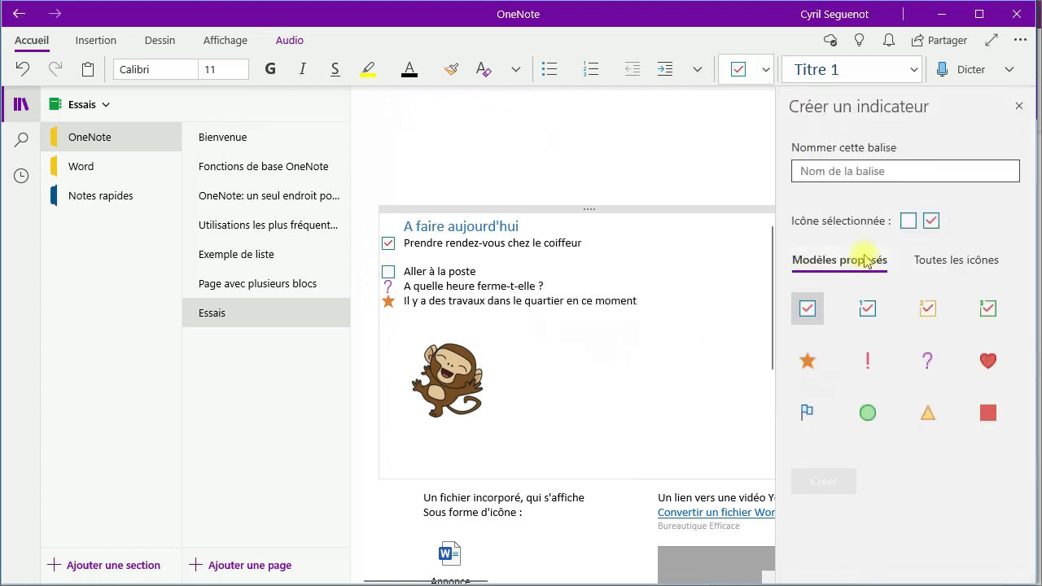
type("Commentaire")
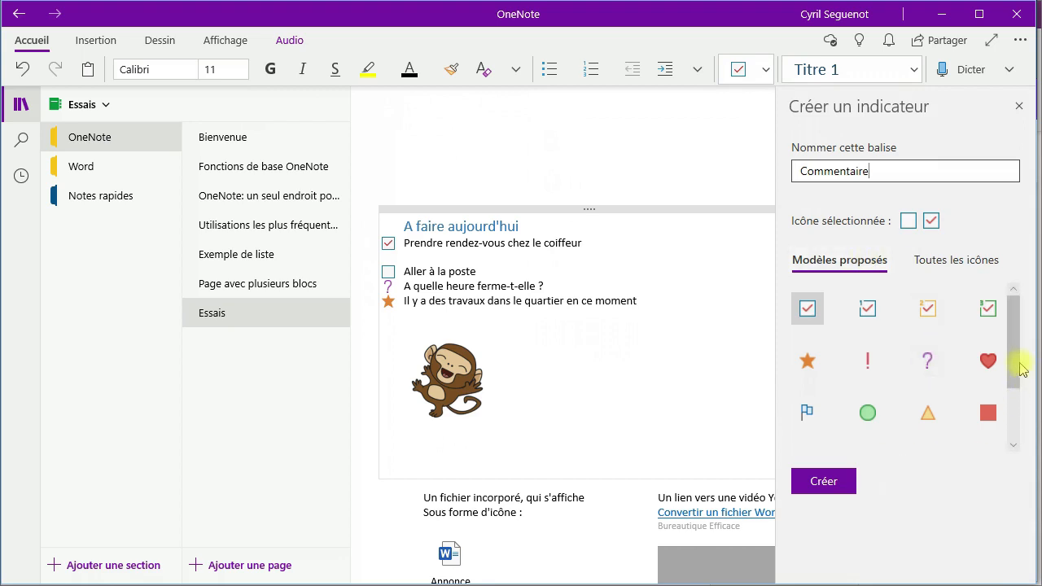
scroll(1019, 362, "down", 3)
scroll(1010, 362, "up", 2)
scroll(998, 390, "down", 2)
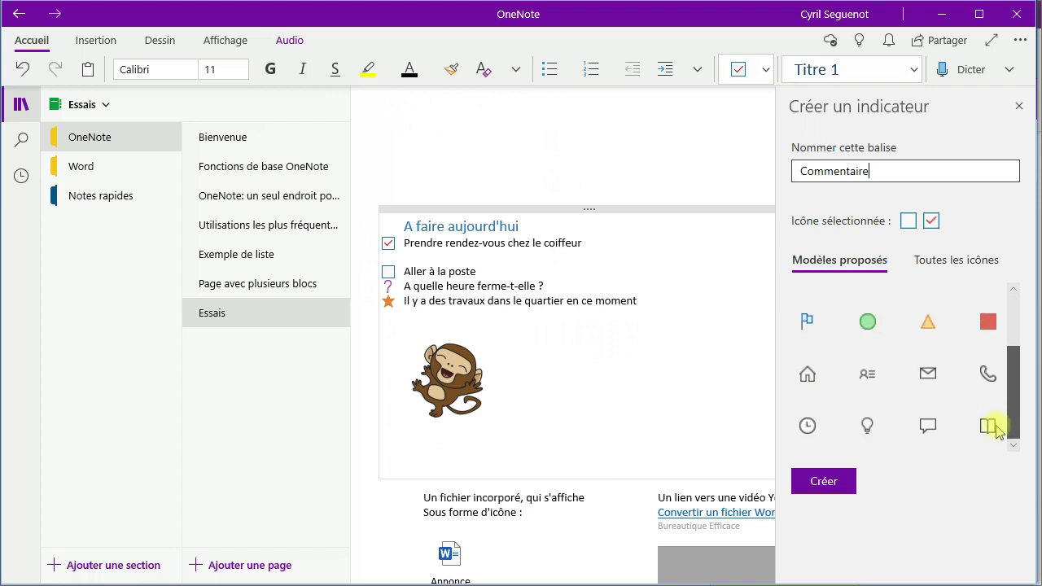
scroll(1008, 358, "up", 2)
scroll(1008, 403, "down", 2)
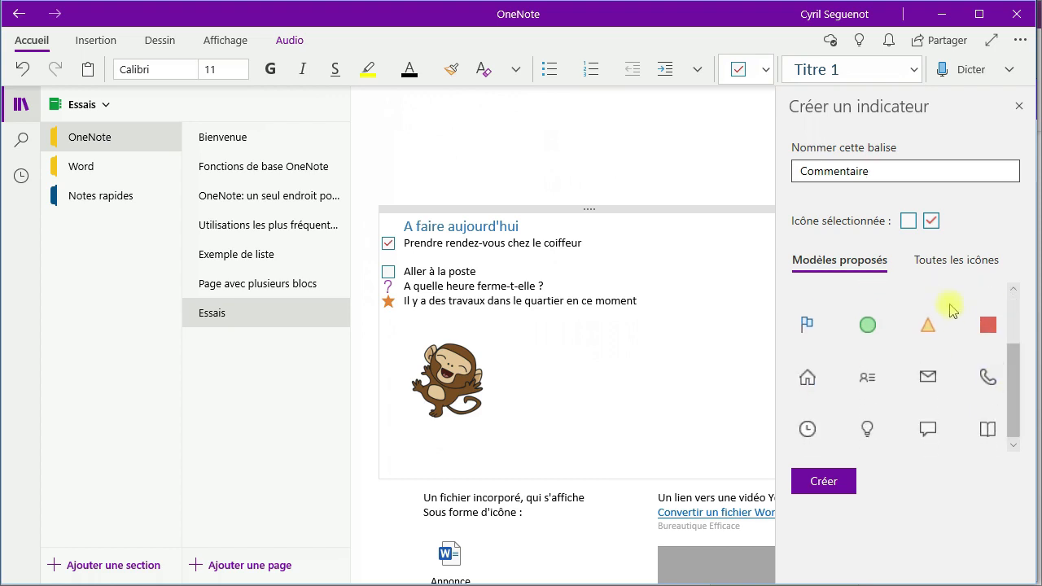
- Choose the plain speech bubble from the full icon set and create the Commentaire tag
left_click(957, 261)
left_click_drag(1014, 311, 1016, 351)
scroll(1013, 358, "down", 10)
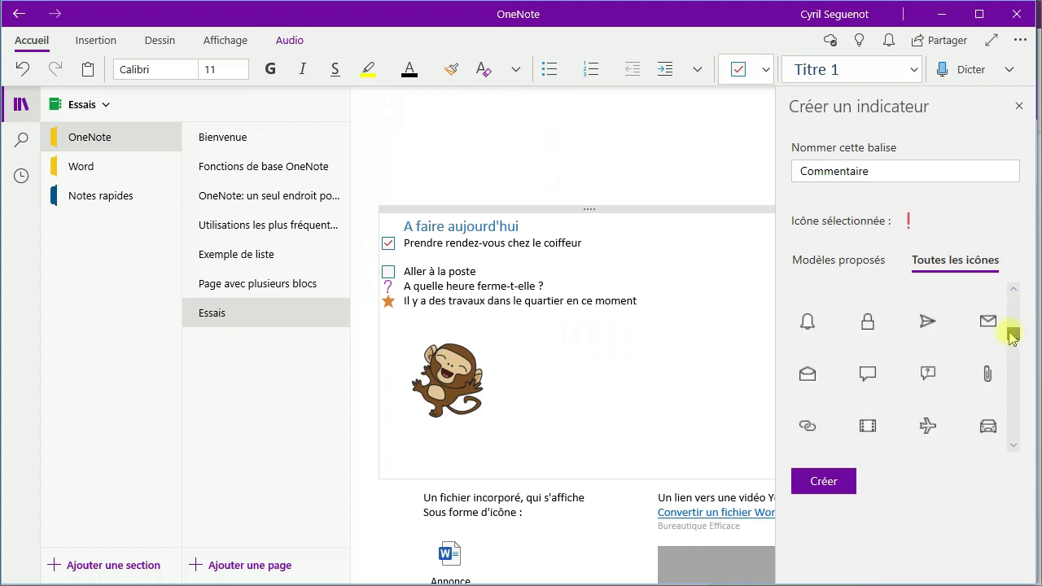
left_click(868, 374)
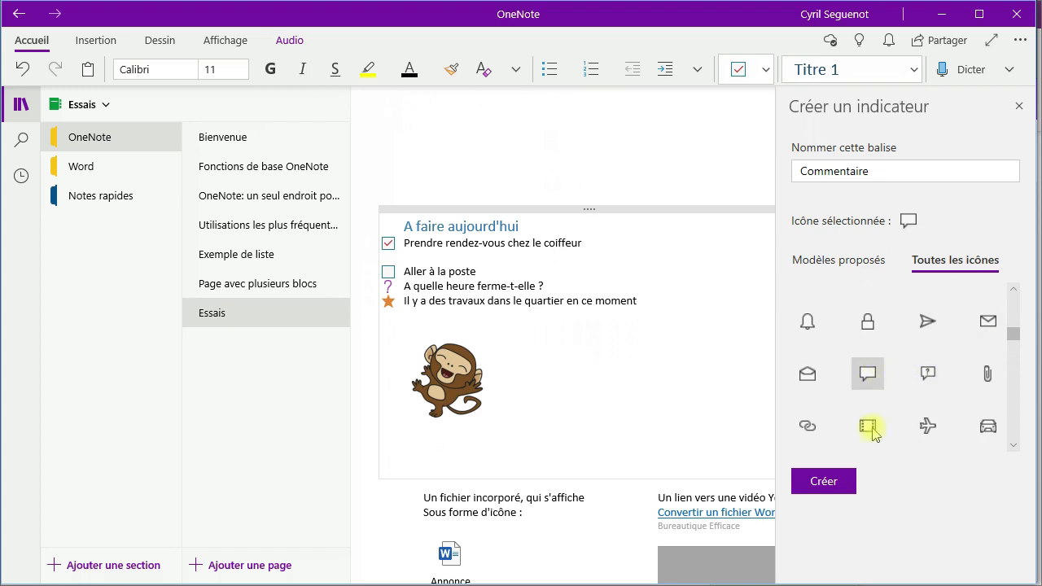
left_click(824, 480)
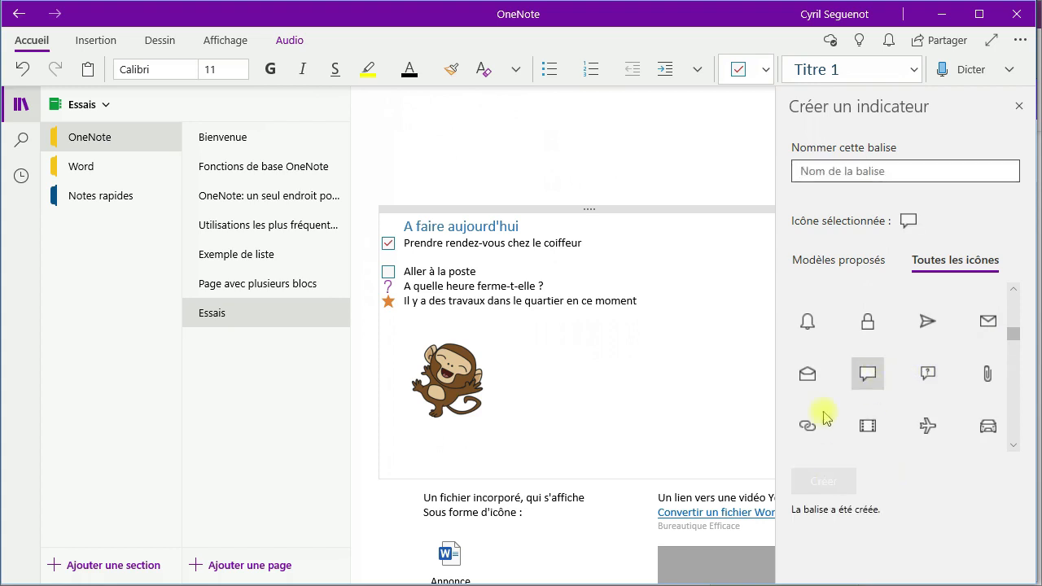
- Add the text "sdfsdfsdf" on the empty line above "Aller à la poste" and tag it as Commentaire
left_click(486, 257)
type("sdfsdfsdf")
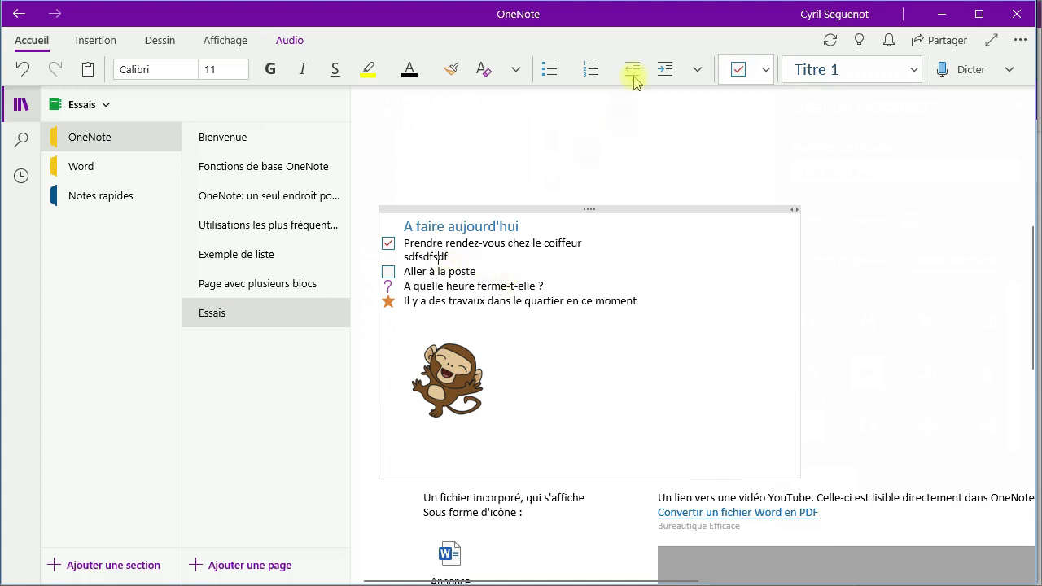
left_click(765, 70)
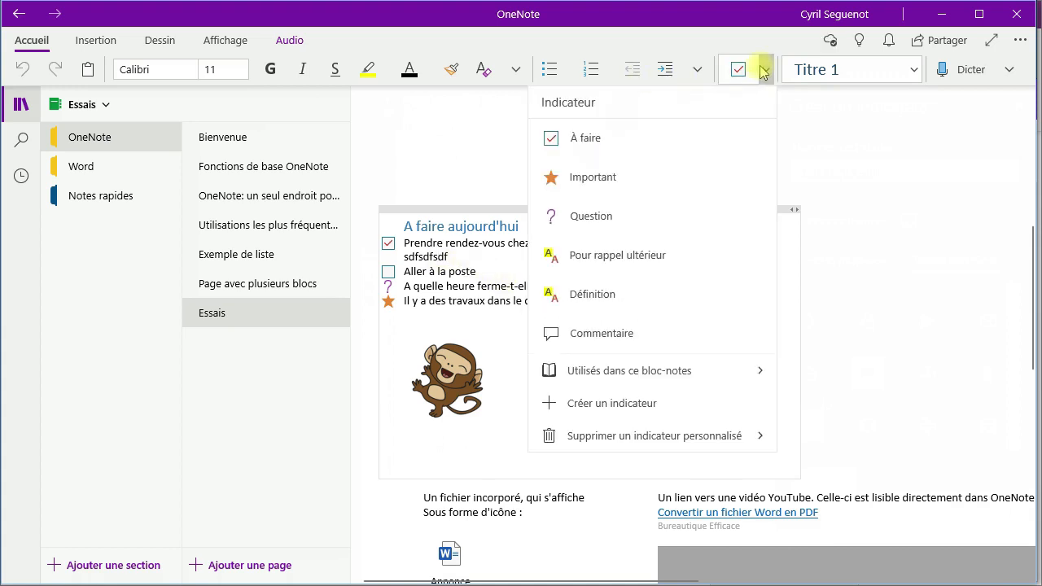
left_click(590, 334)
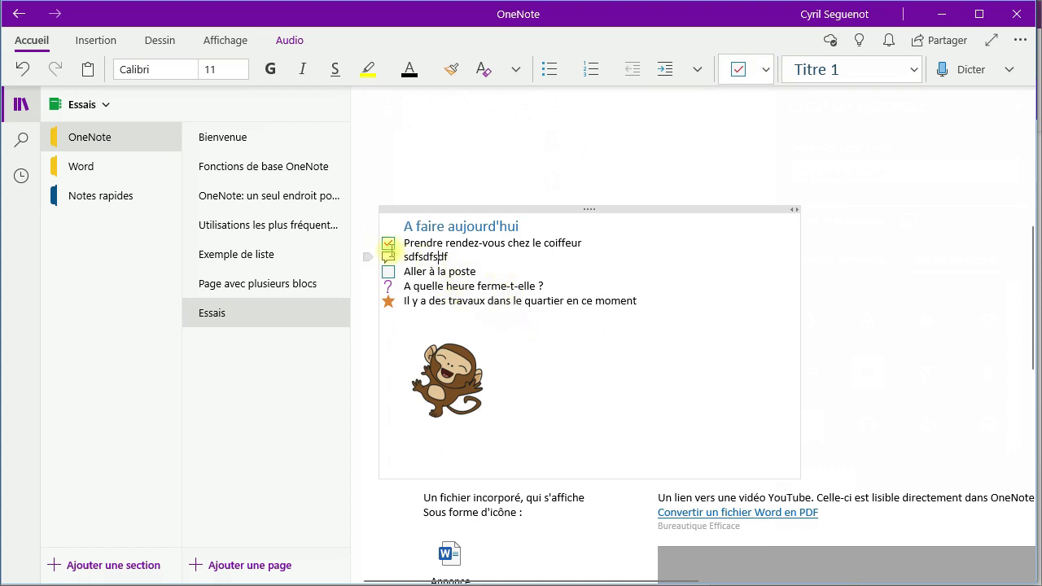
left_click(439, 256)
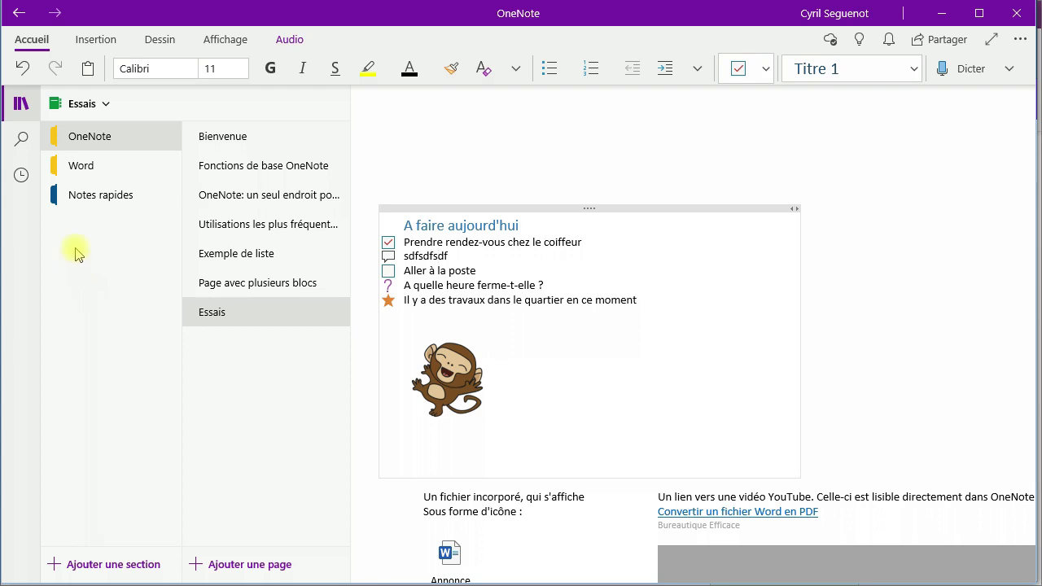
- Search for "poste" with the scope kept on Tous les blocs-notes, and open the Essais page from the results
left_click(21, 141)
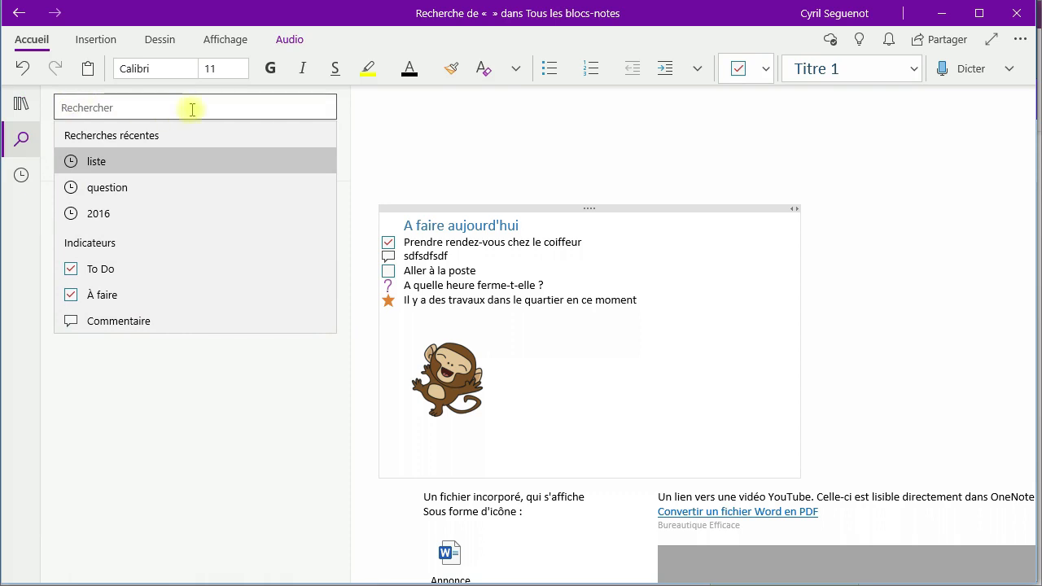
type("poste")
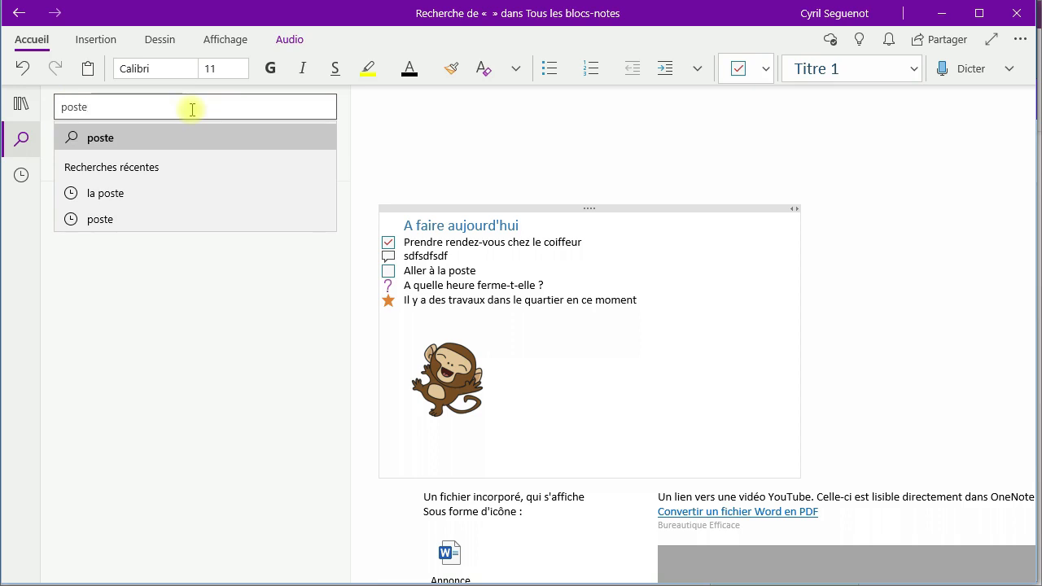
key("Return")
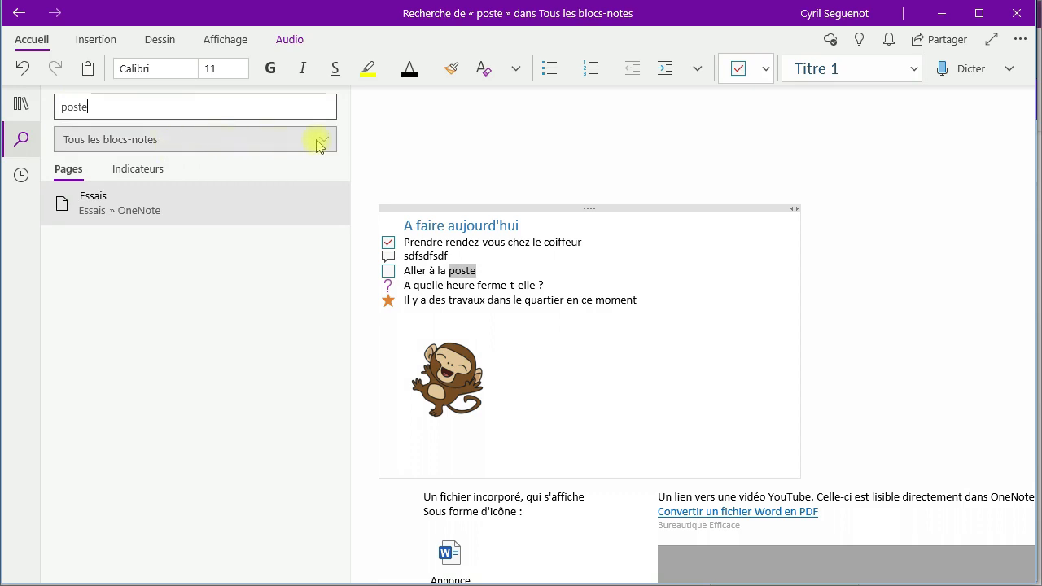
left_click(324, 145)
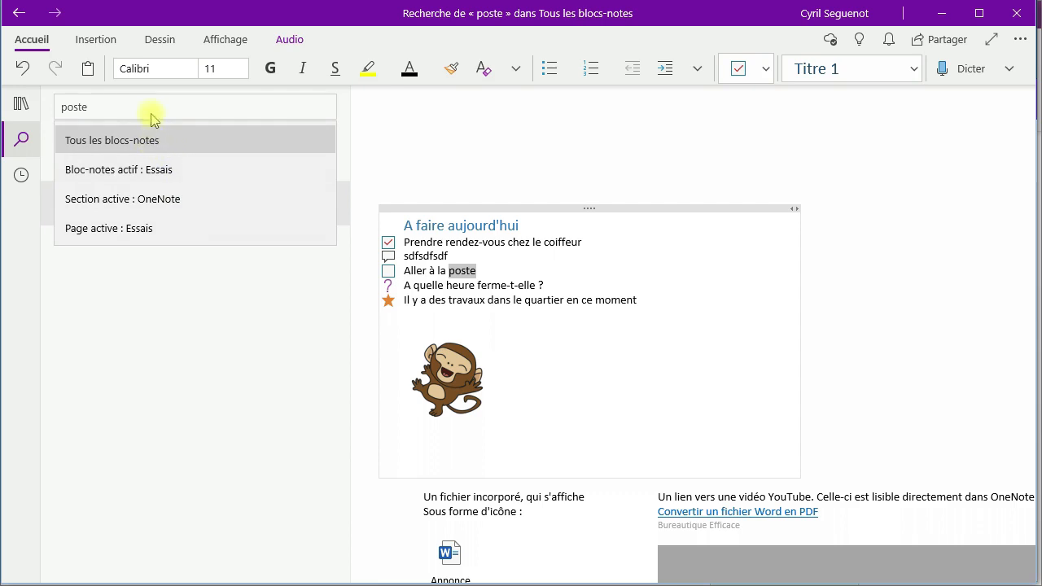
left_click(163, 140)
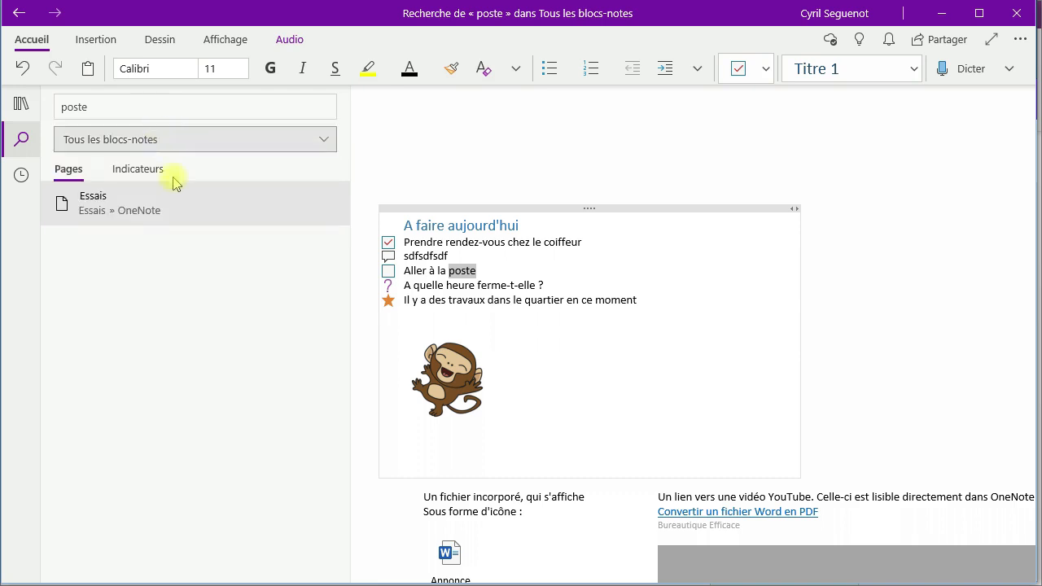
left_click(99, 220)
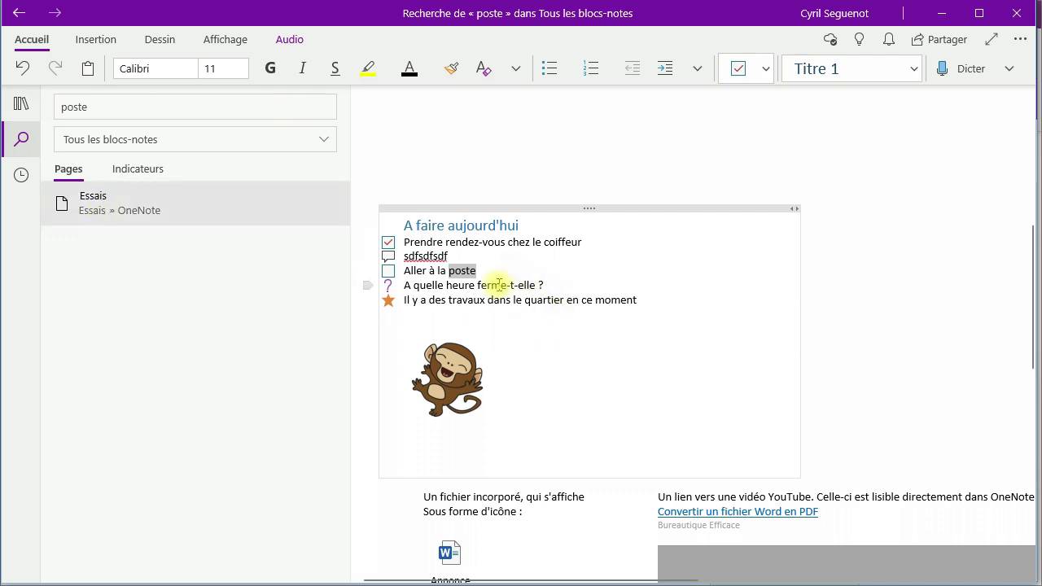
- Search all notebooks for "appli"
scroll(634, 379, "down", 1)
scroll(634, 380, "down", 6)
scroll(636, 381, "up", 10)
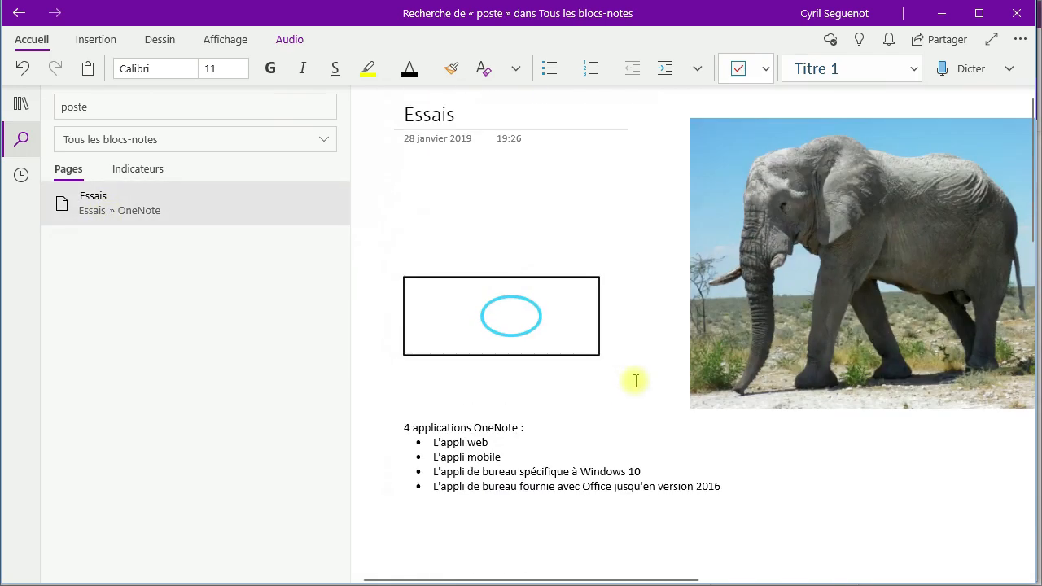
scroll(636, 381, "down", 4)
scroll(634, 381, "up", 4)
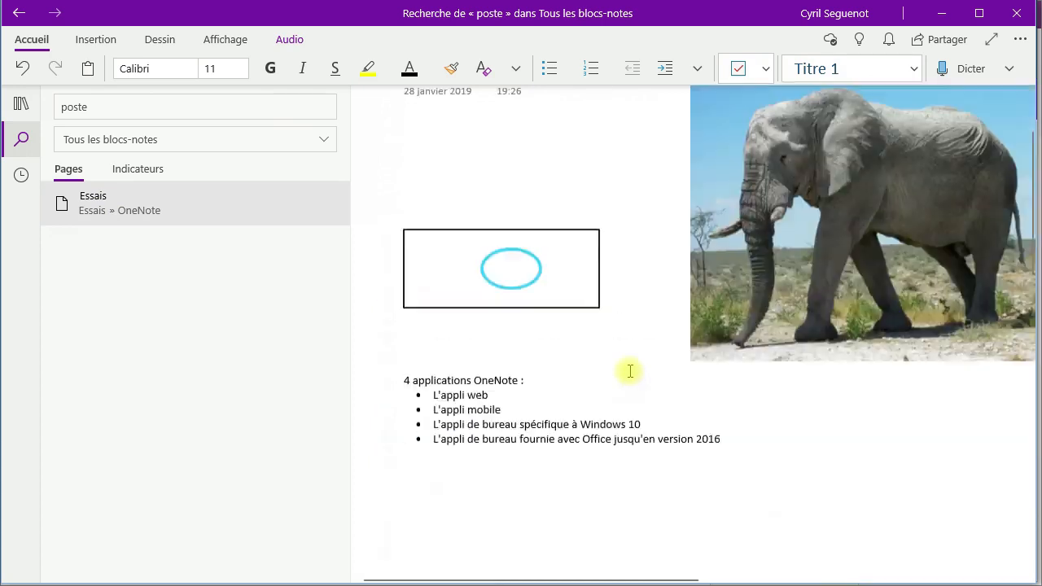
scroll(623, 377, "down", 7)
scroll(560, 334, "up", 5)
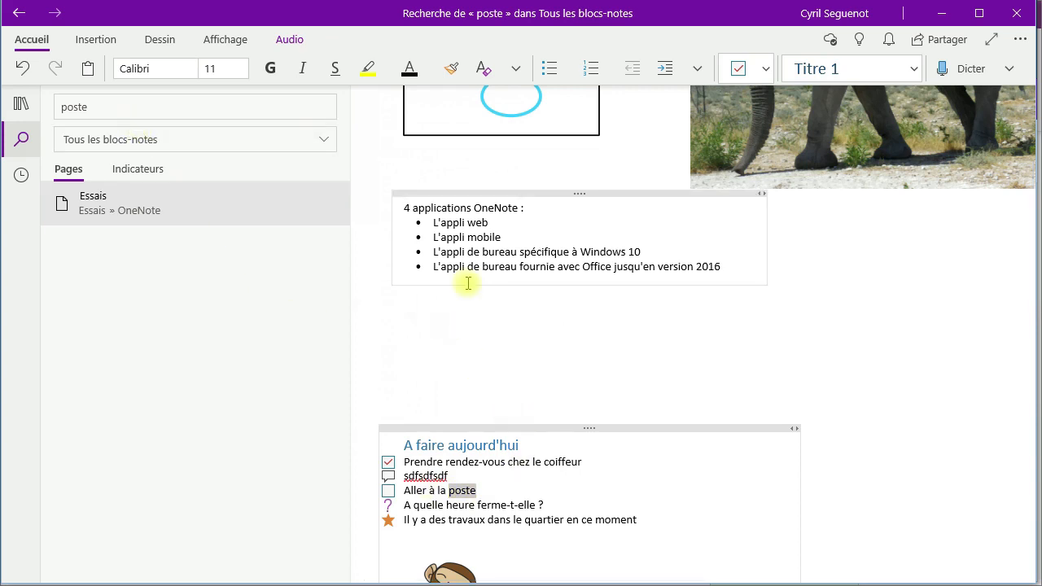
left_click(145, 110)
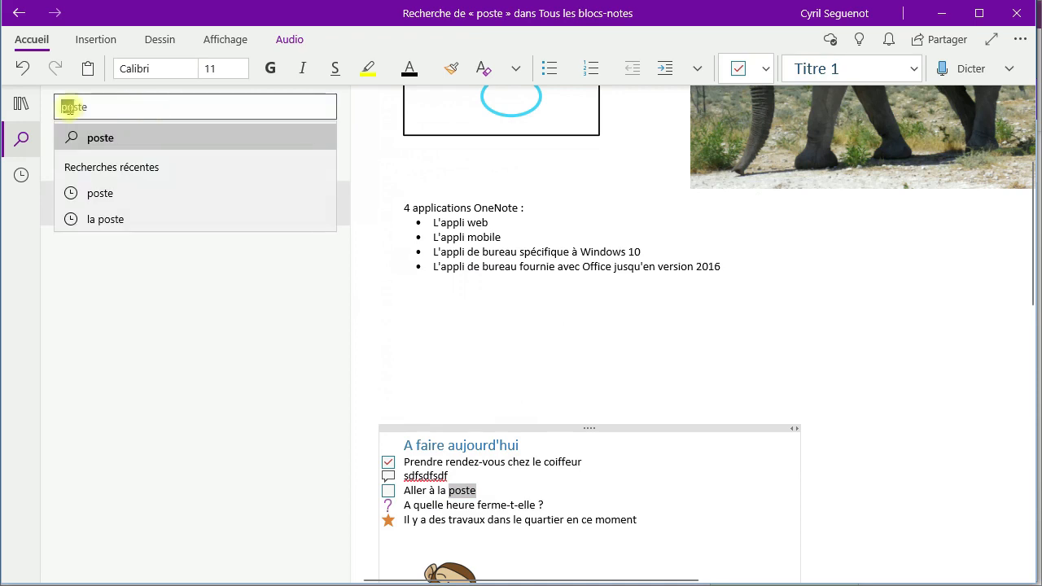
type("appli")
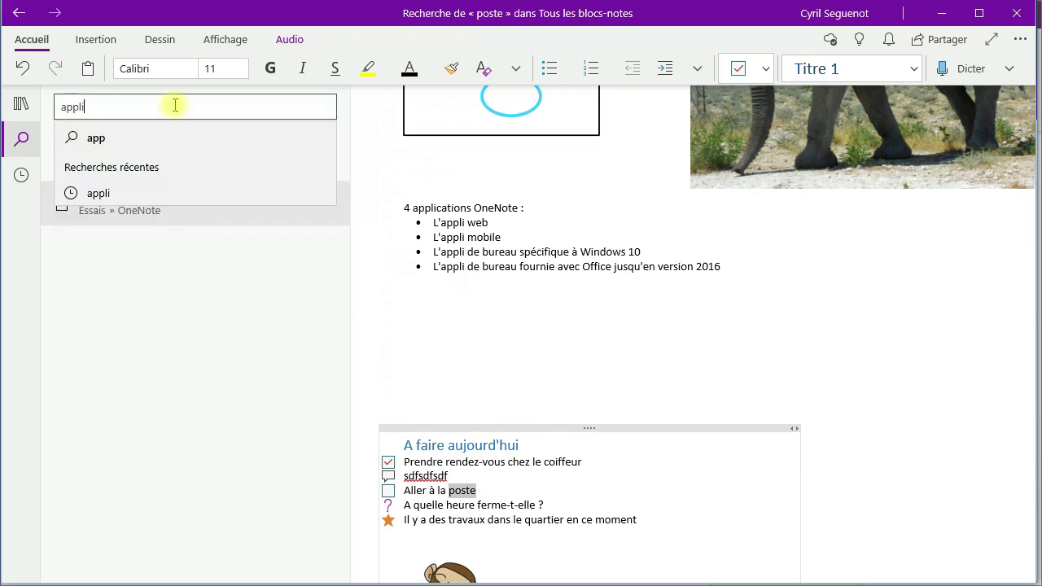
key("Return")
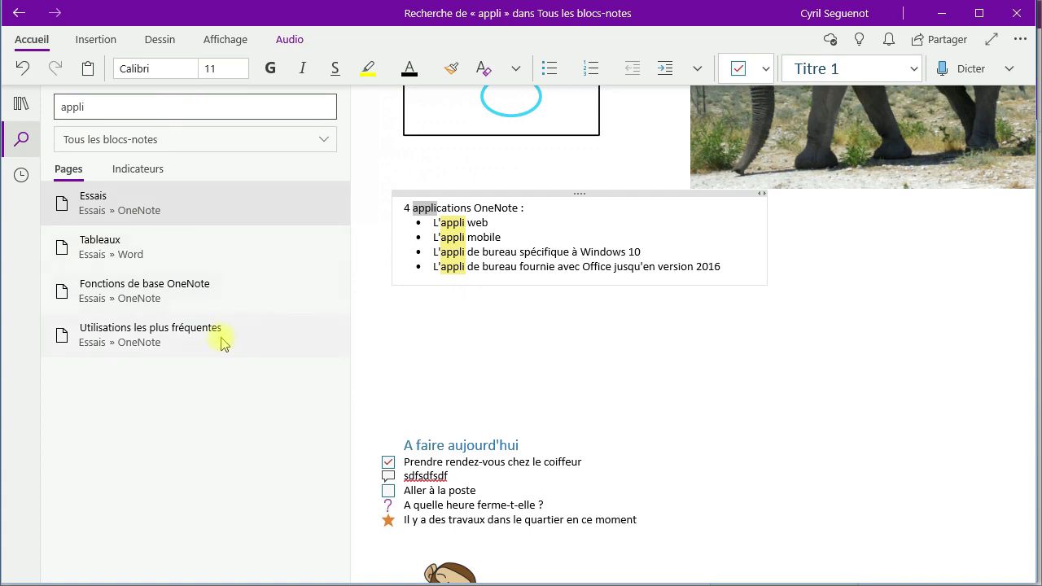
- View the matches on the Essais, Tableaux, Fonctions de base OneNote and Utilisations les plus fréquentes pages in turn
left_click(161, 223)
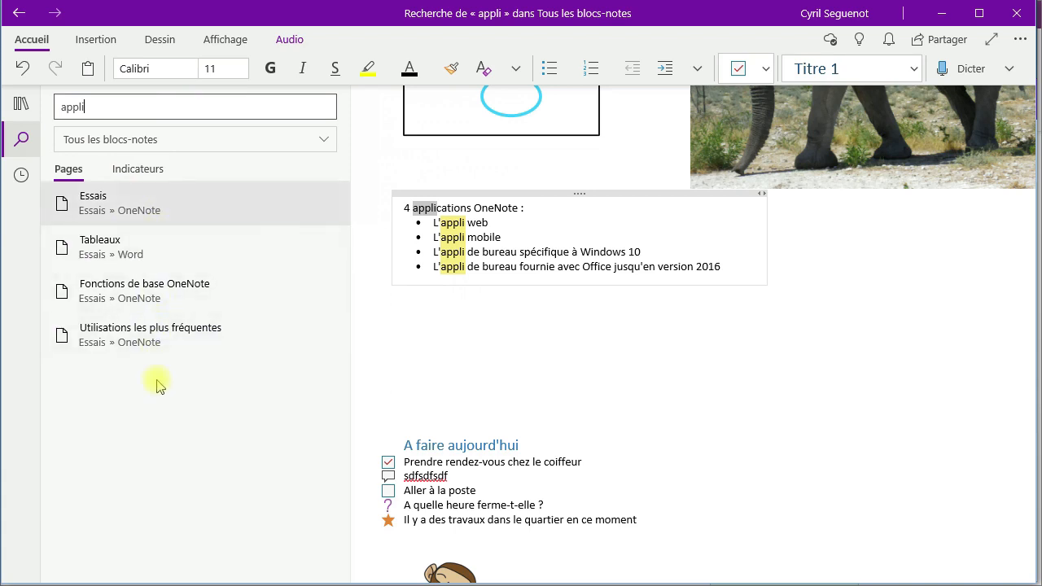
left_click(133, 252)
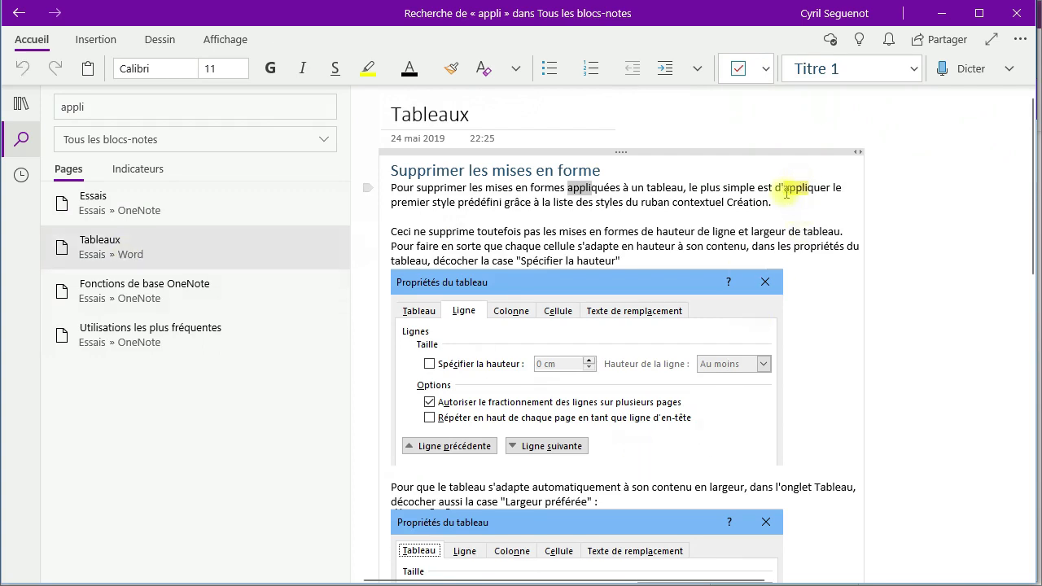
scroll(798, 317, "down", 10)
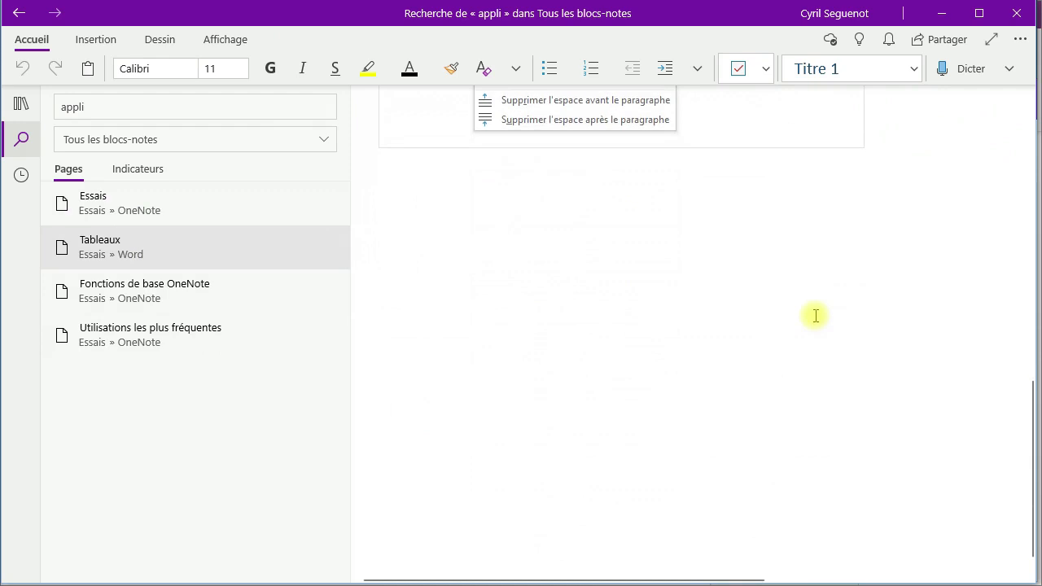
left_click(228, 288)
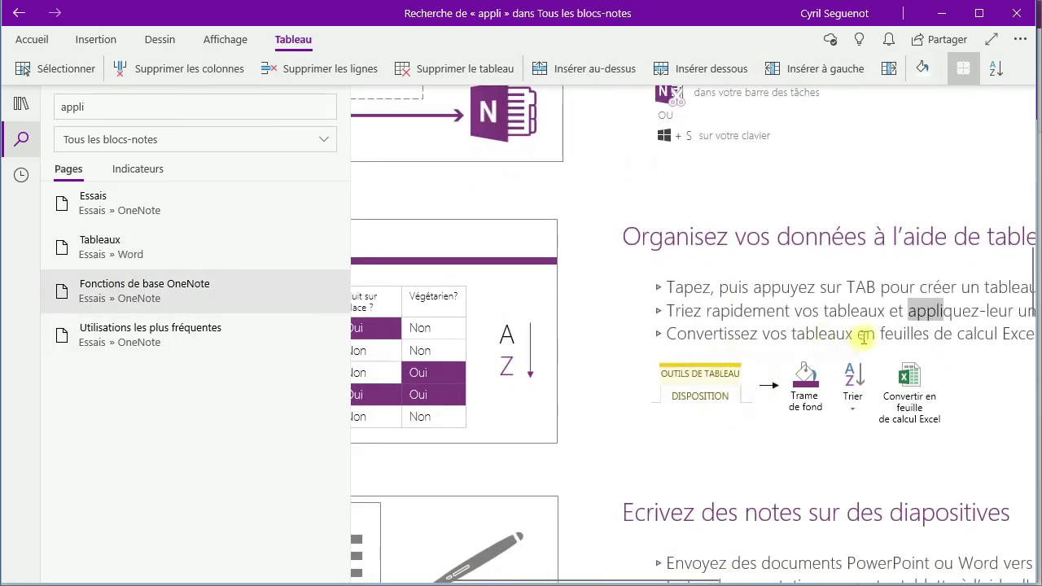
left_click(110, 336)
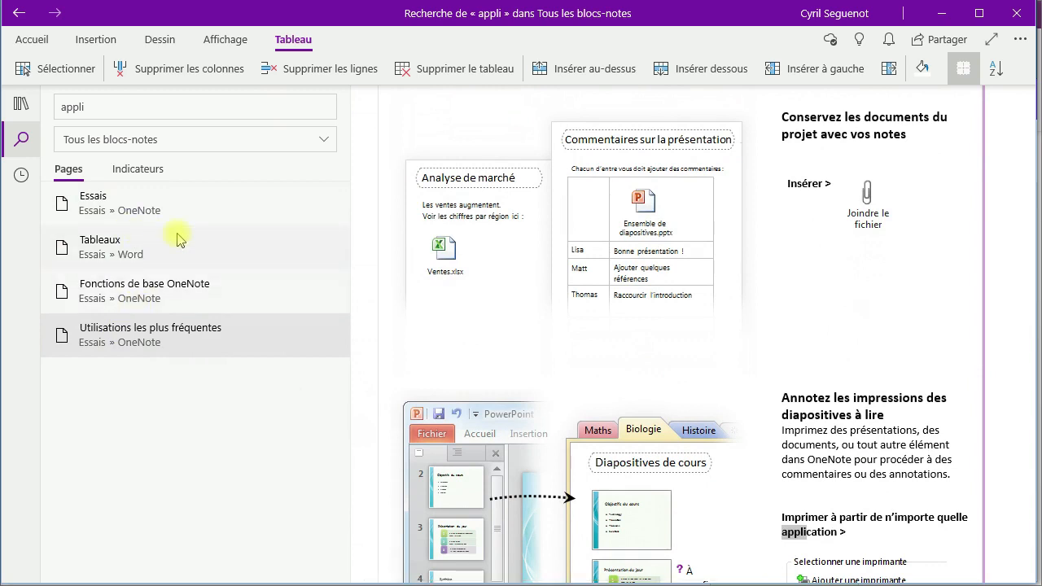
- Search all notebooks for the quoted phrase " une appli"
left_click(114, 106)
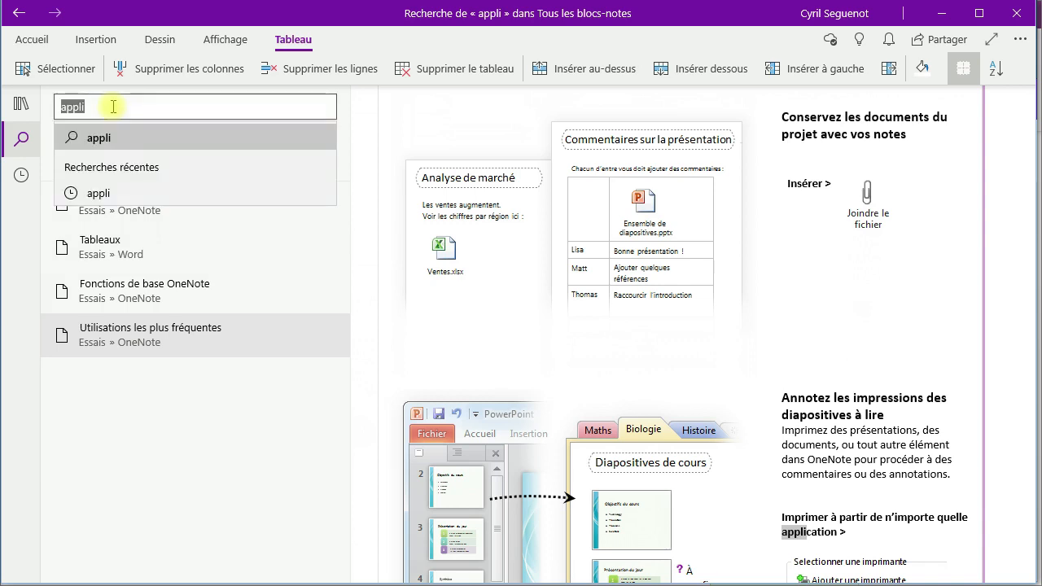
key("BackSpace")
type("\"")
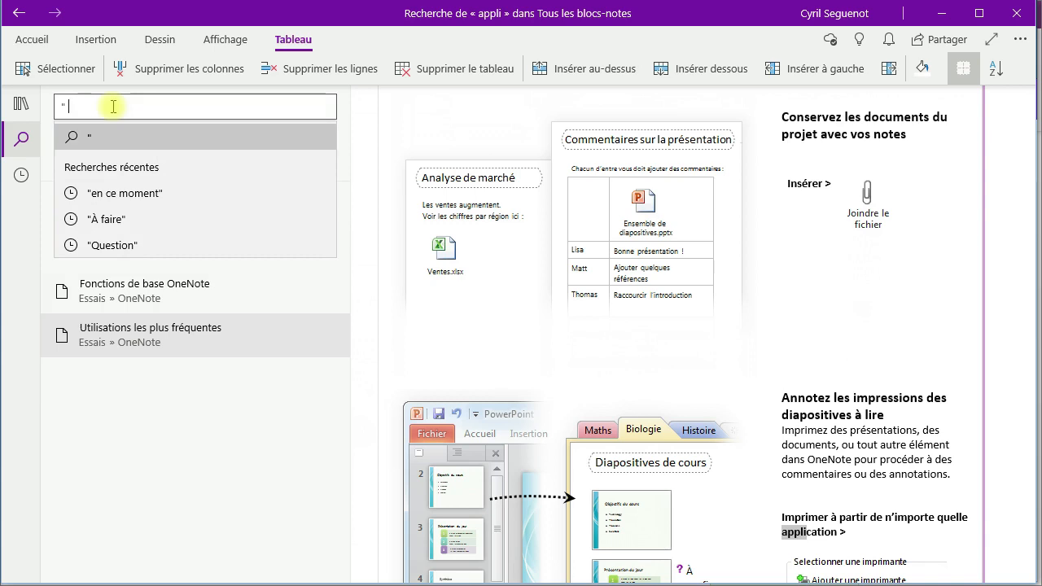
type(" une appli")
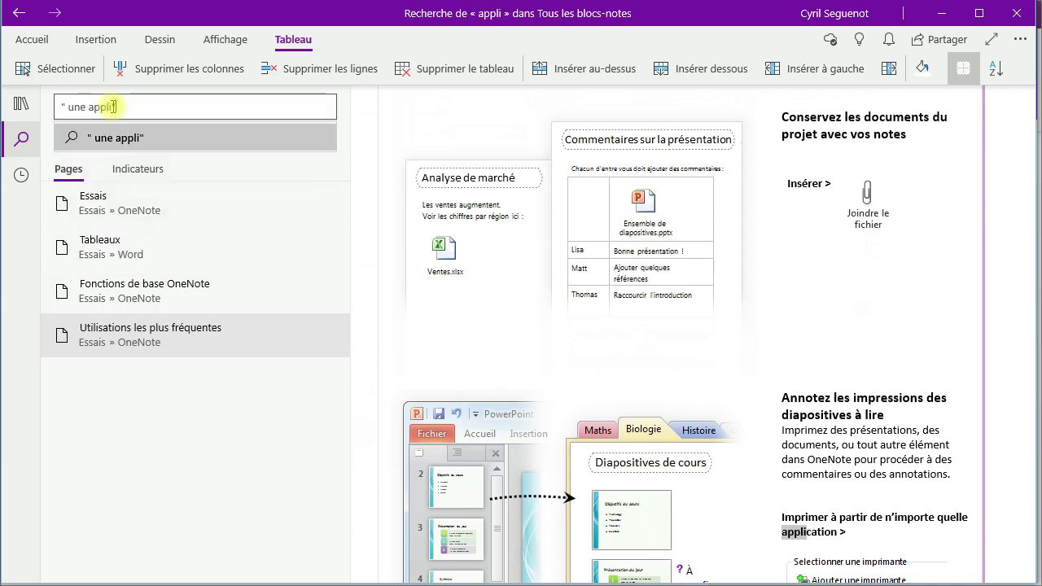
type("\"")
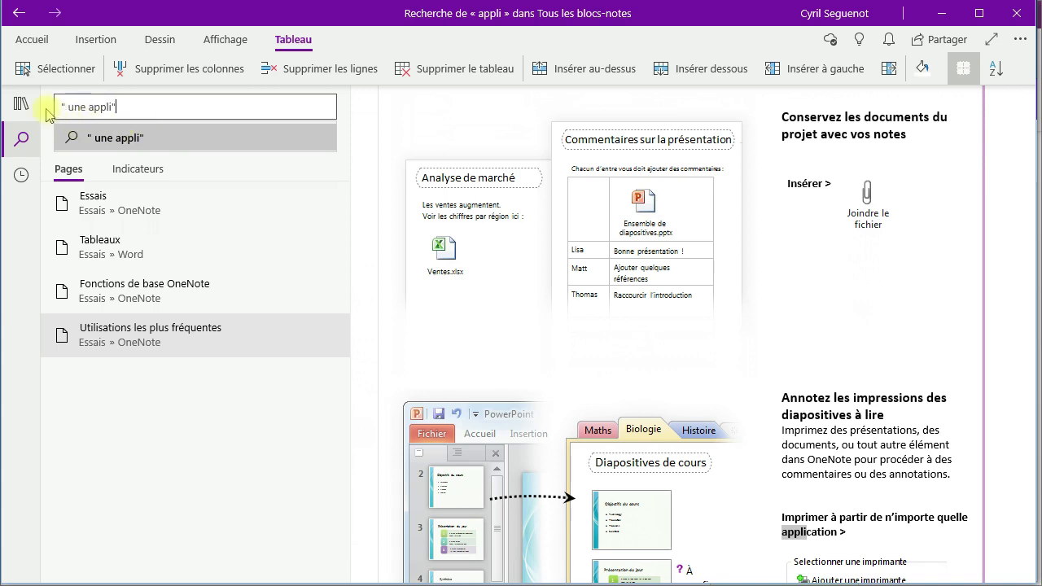
key("Return")
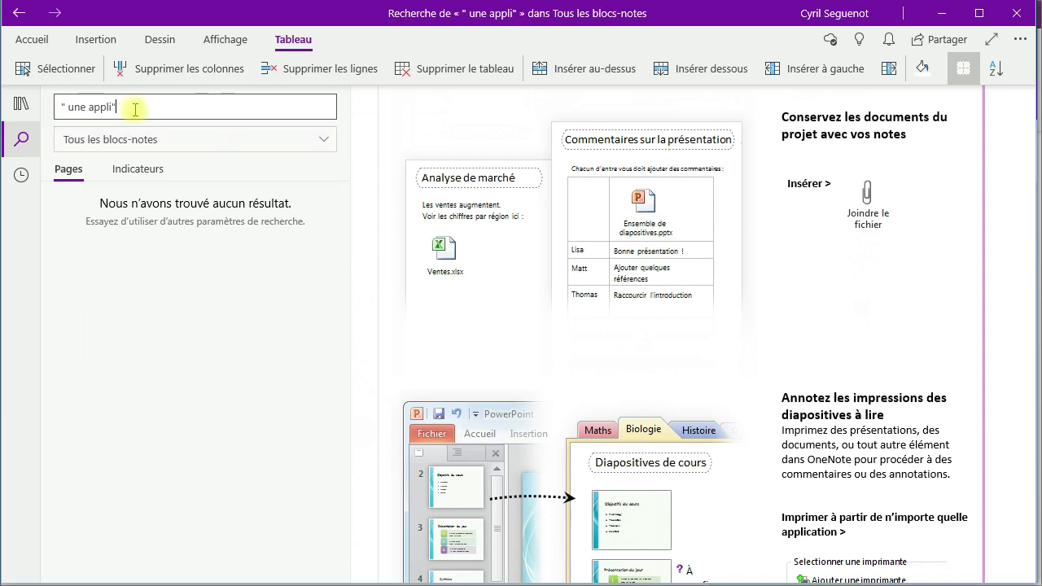
- Search all notebooks for the quoted phrase "des documents"
left_click_drag(114, 107, 63, 108)
type("\"des d")
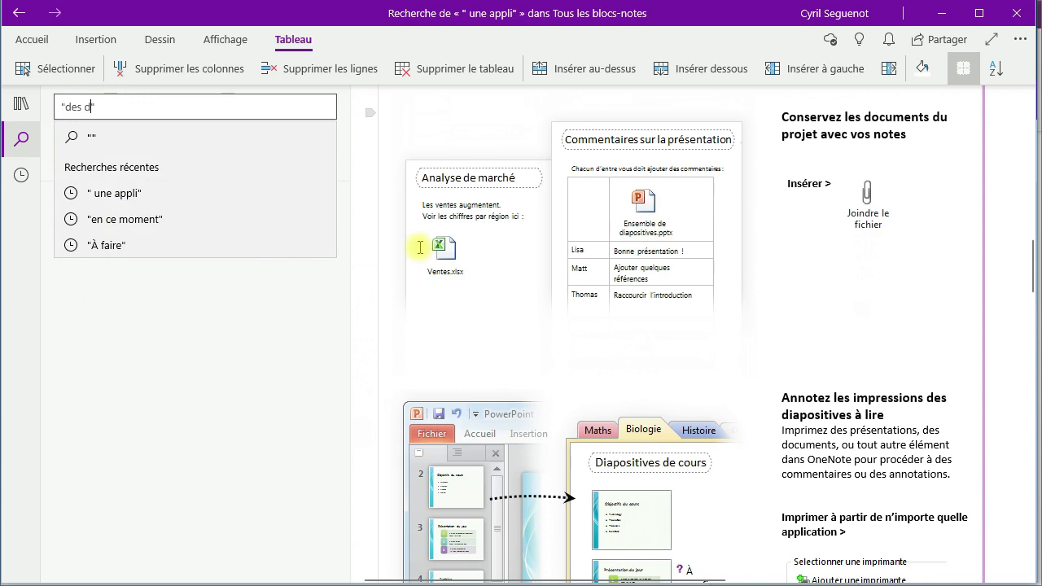
type("ocuments")
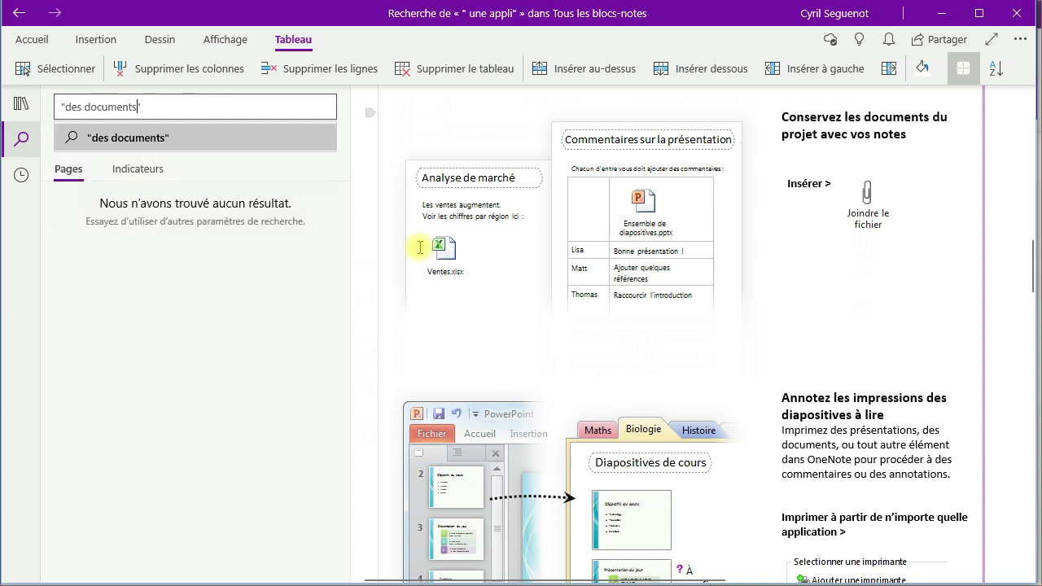
key("Return")
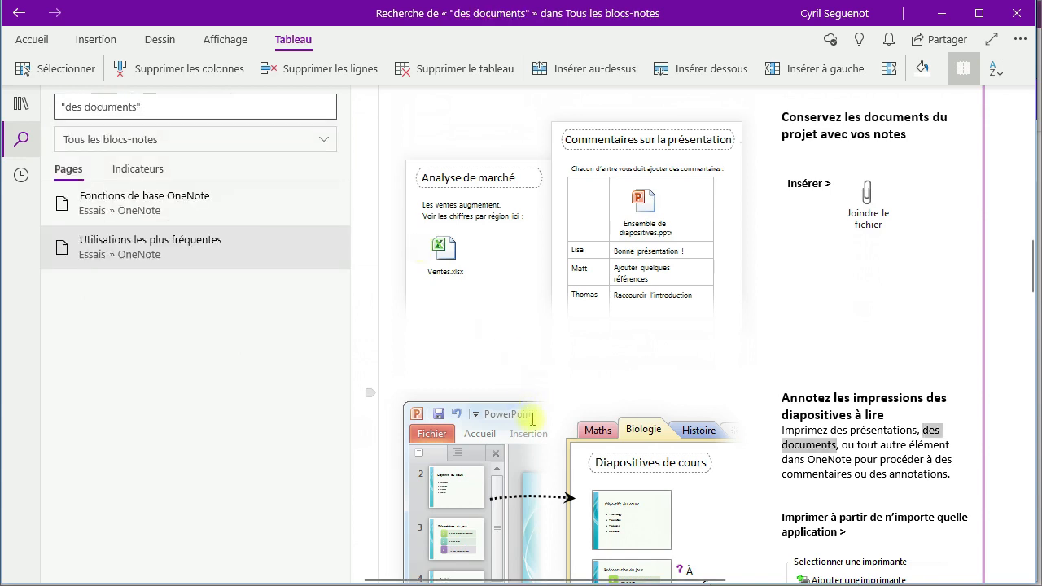
- View the "des documents" matches on the Utilisations les plus fréquentes and Fonctions de base OneNote pages
left_click(139, 240)
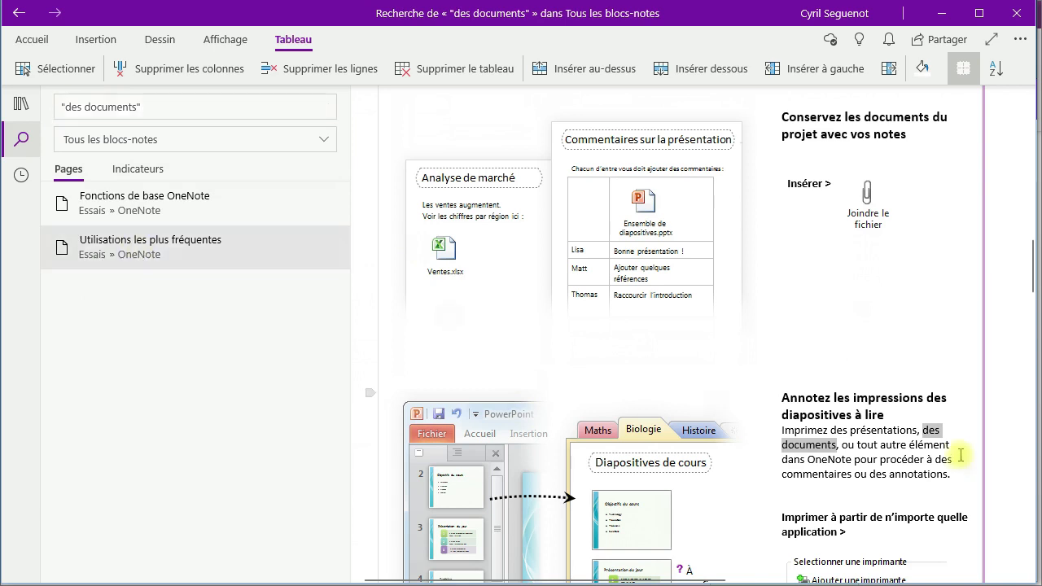
left_click(104, 202)
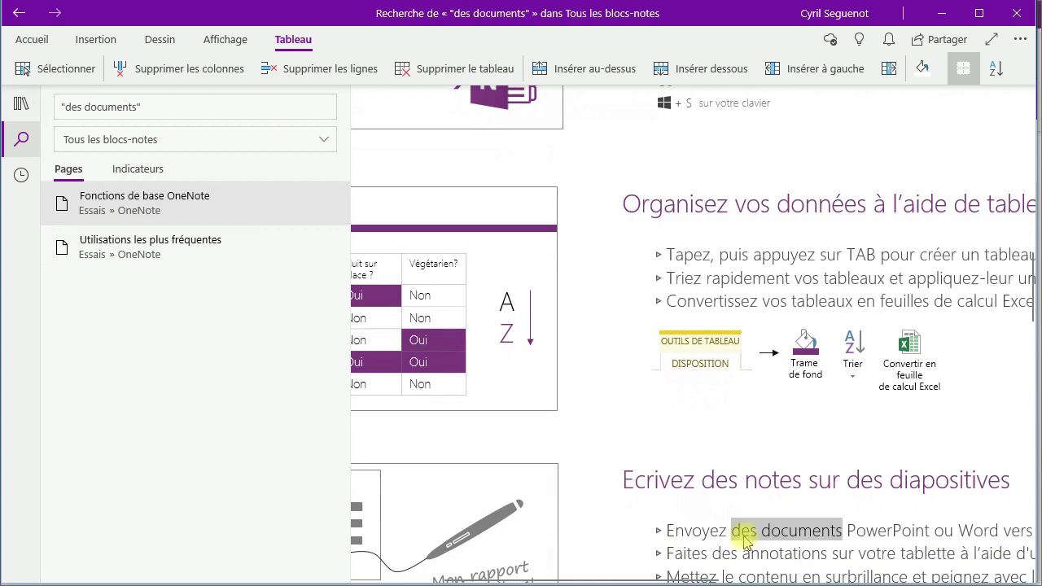
left_click(734, 531)
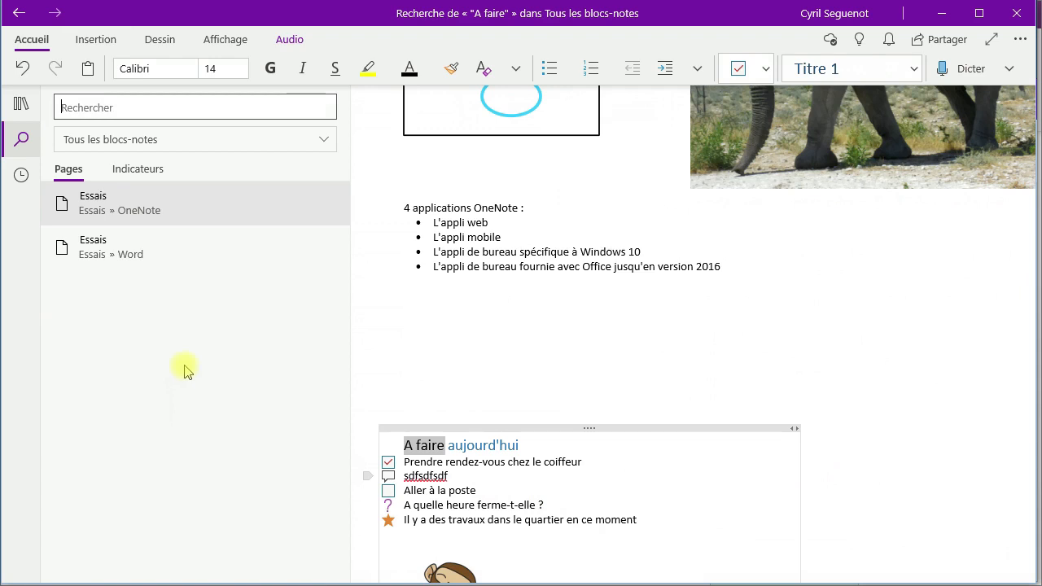
- Find notes carrying the Question tag across all notebooks, and view the matches in the OneNote and Word sections
left_click(85, 107)
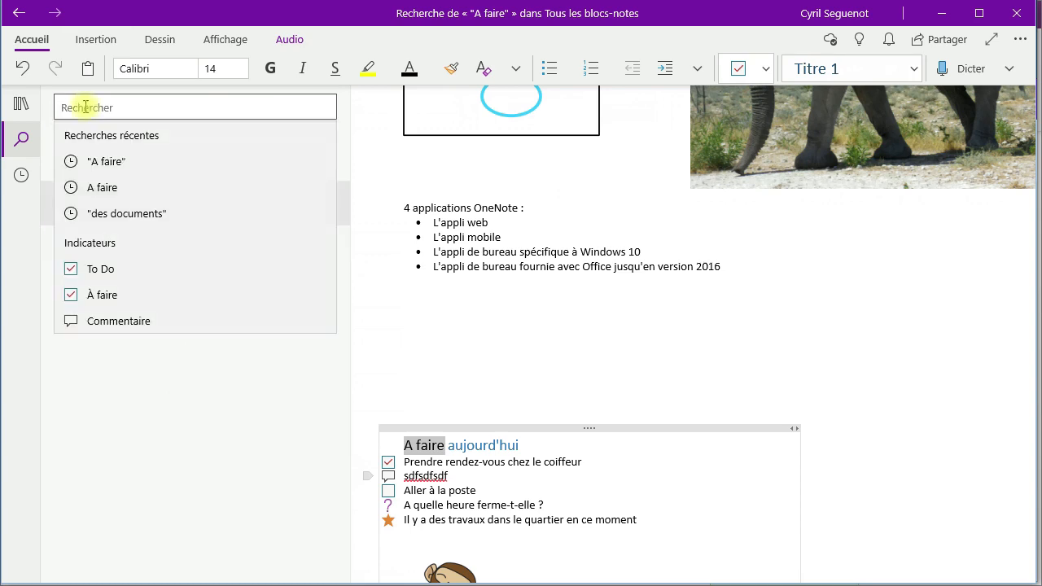
type("que")
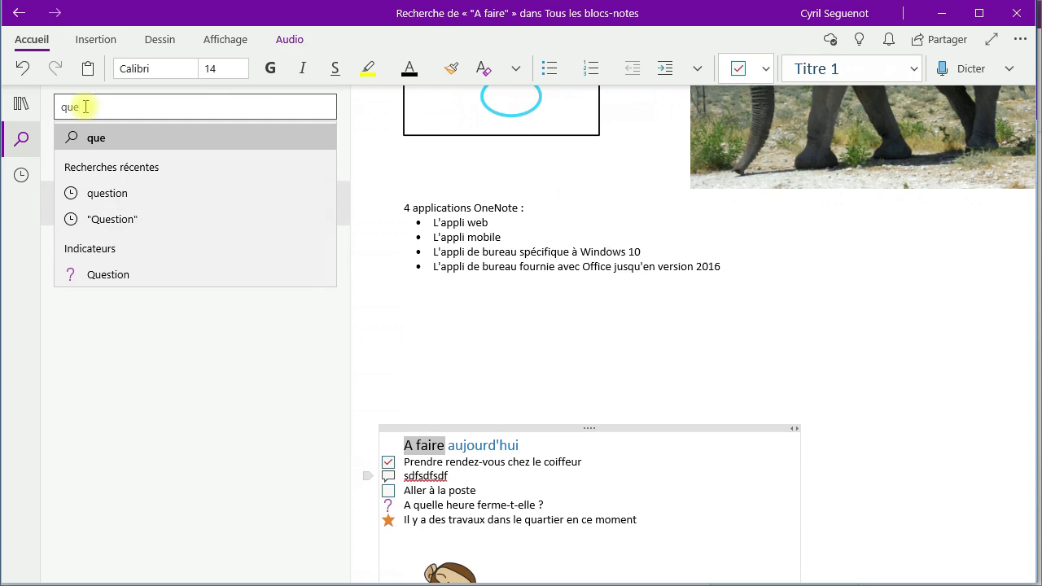
left_click(109, 274)
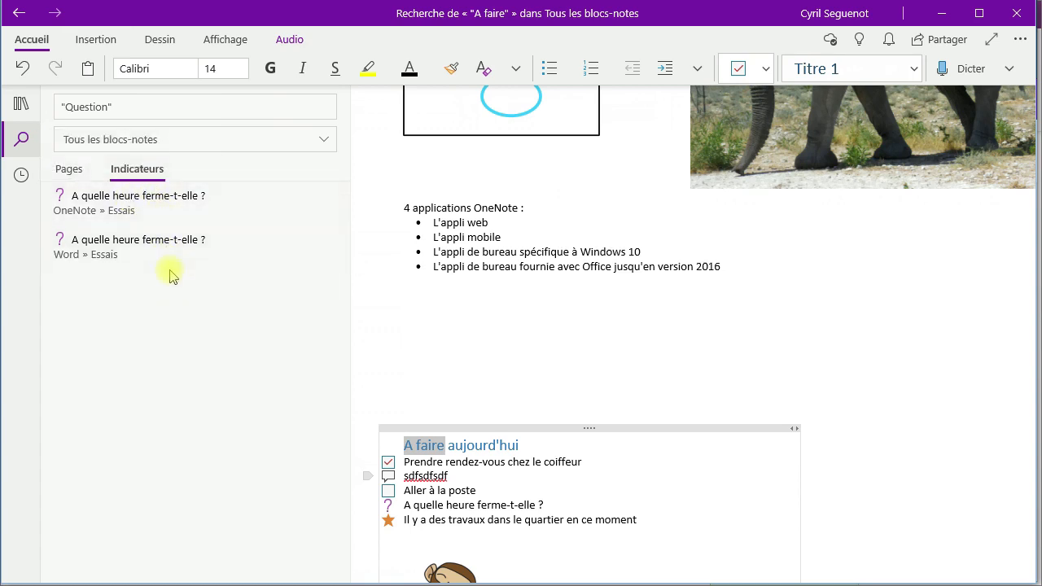
left_click(162, 246)
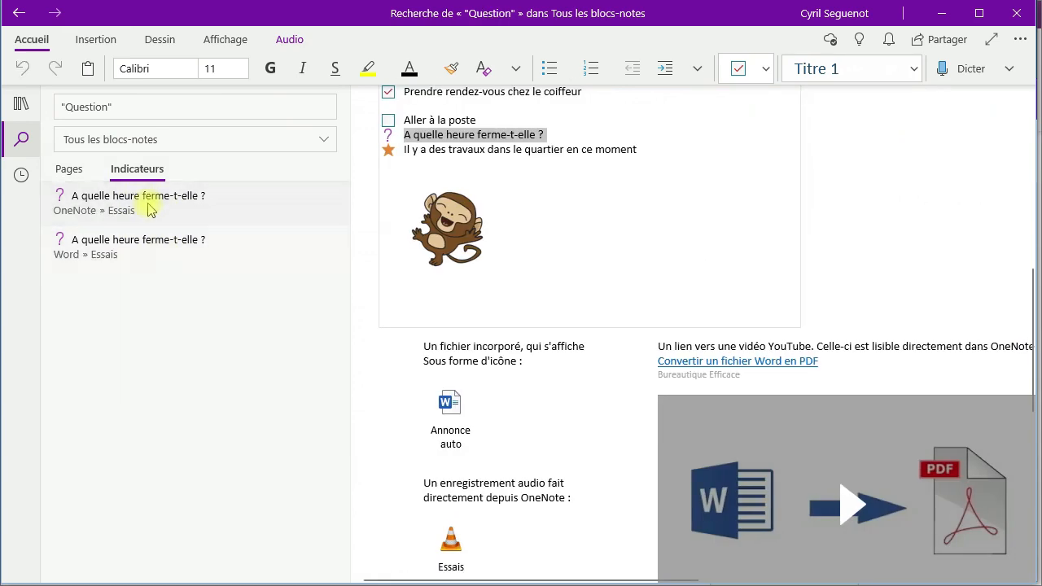
left_click(149, 210)
left_click(146, 244)
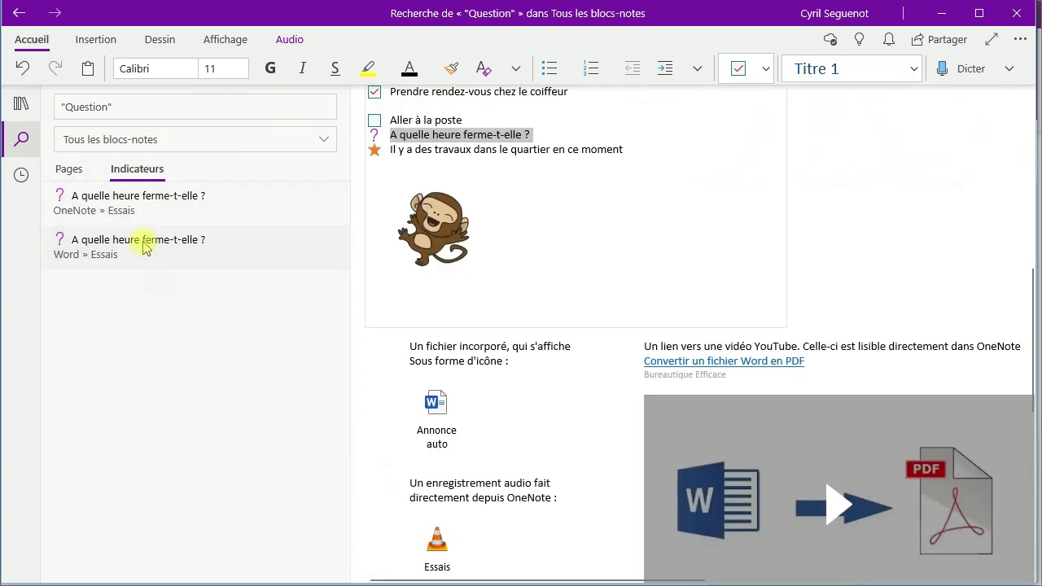
- Search the tagged notes in all notebooks for the quoted phrase "A faire"
left_click(124, 107)
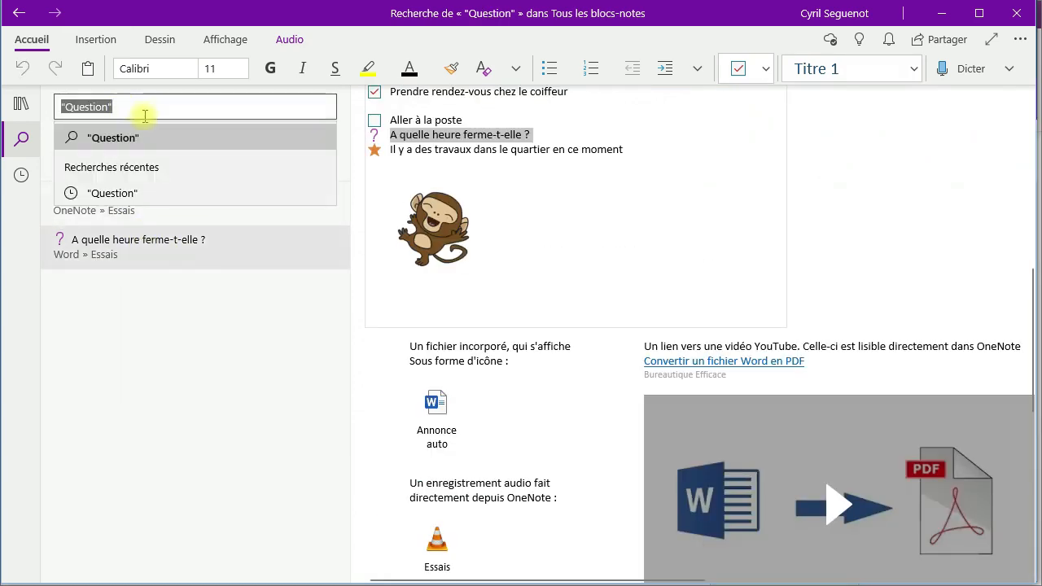
type("A f")
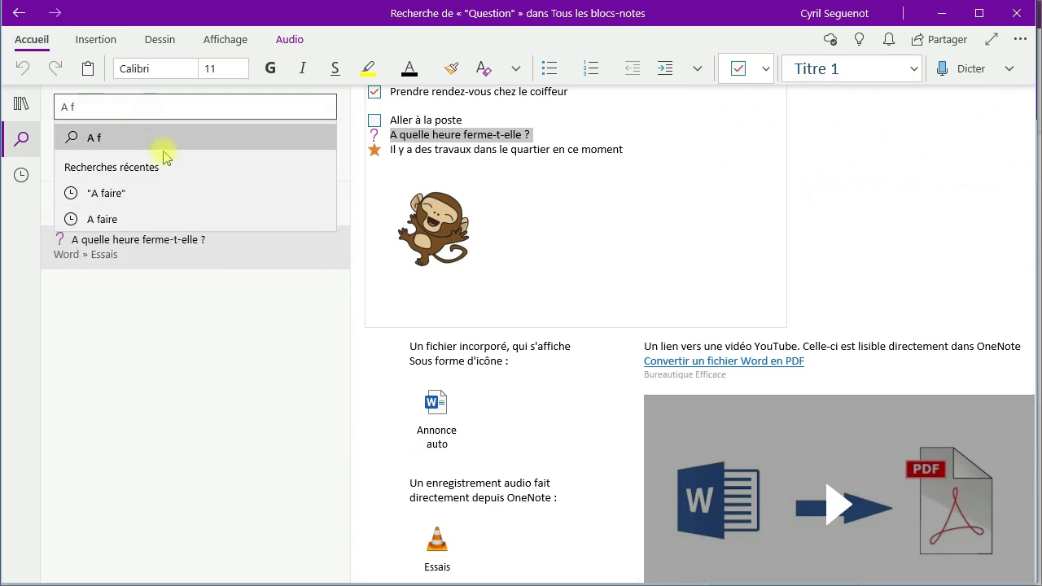
key("BackSpace")
key("BackSpace")
key("BackSpace")
type("\"A fai")
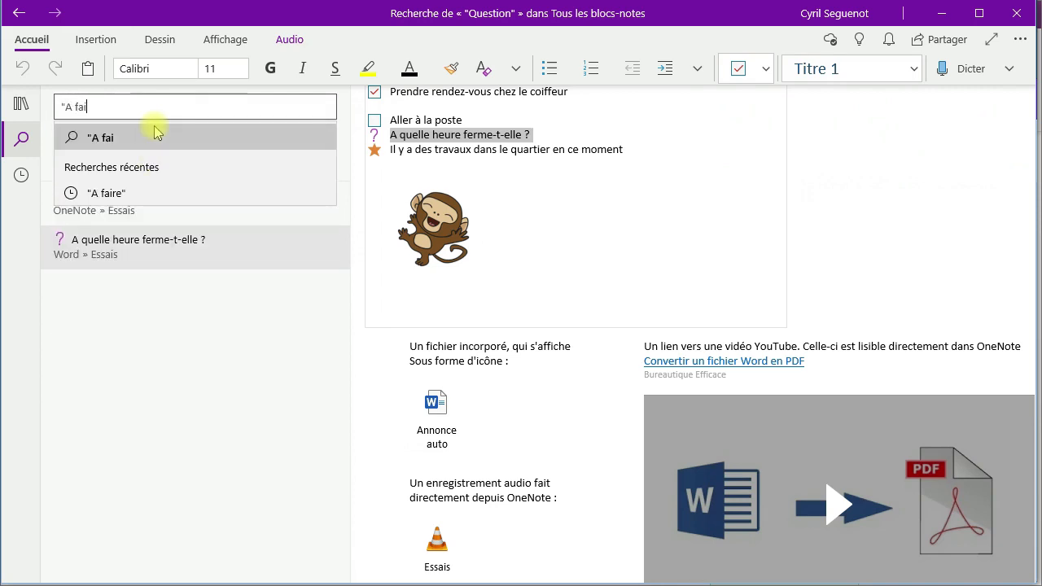
type("re\"")
left_click(155, 136)
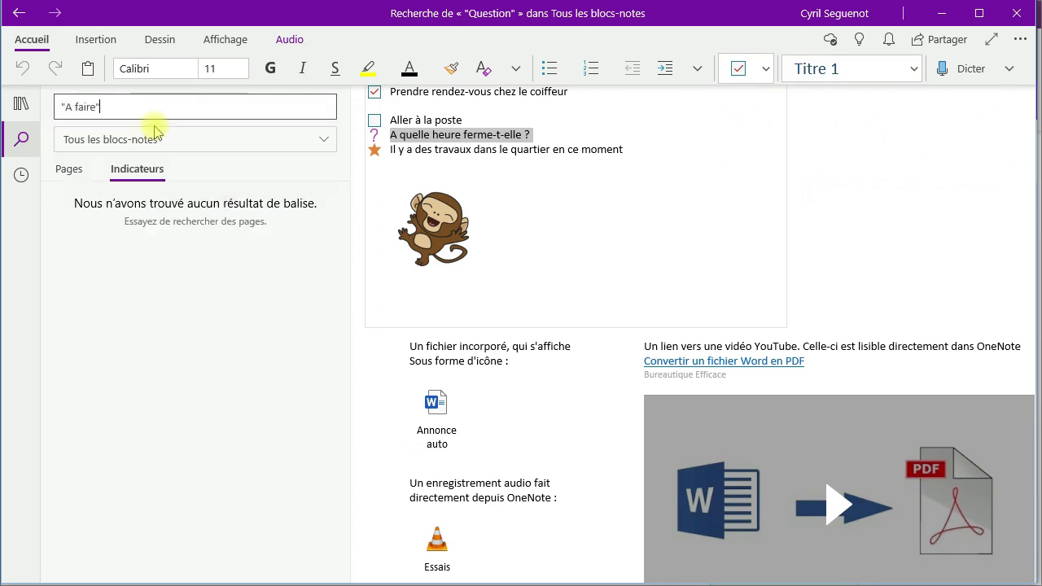
- Find notes carrying the À faire tag and check the available search scopes, keeping Tous les blocs-notes
left_click(125, 107)
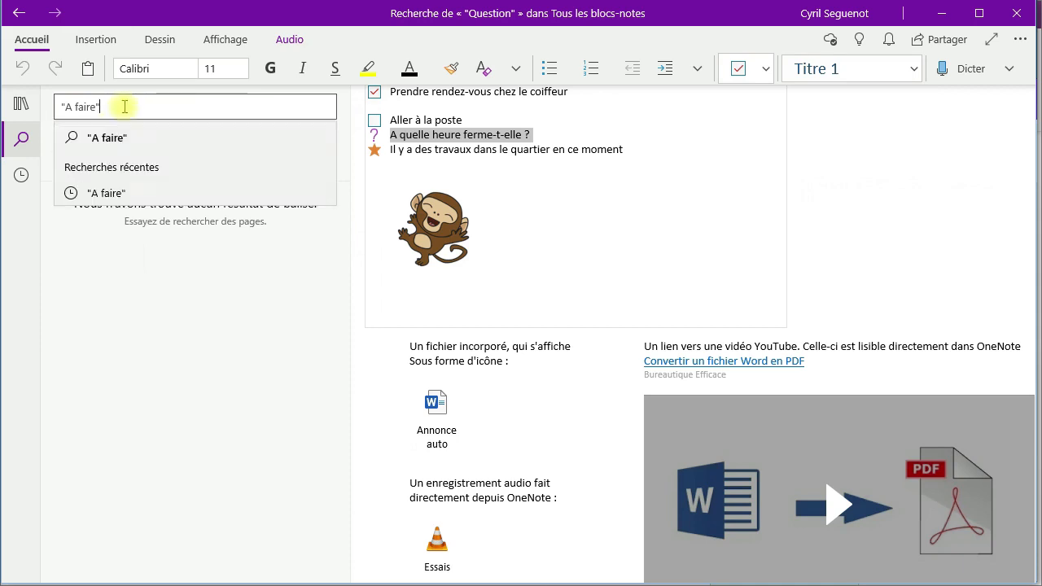
key("ctrl+a")
key("BackSpace")
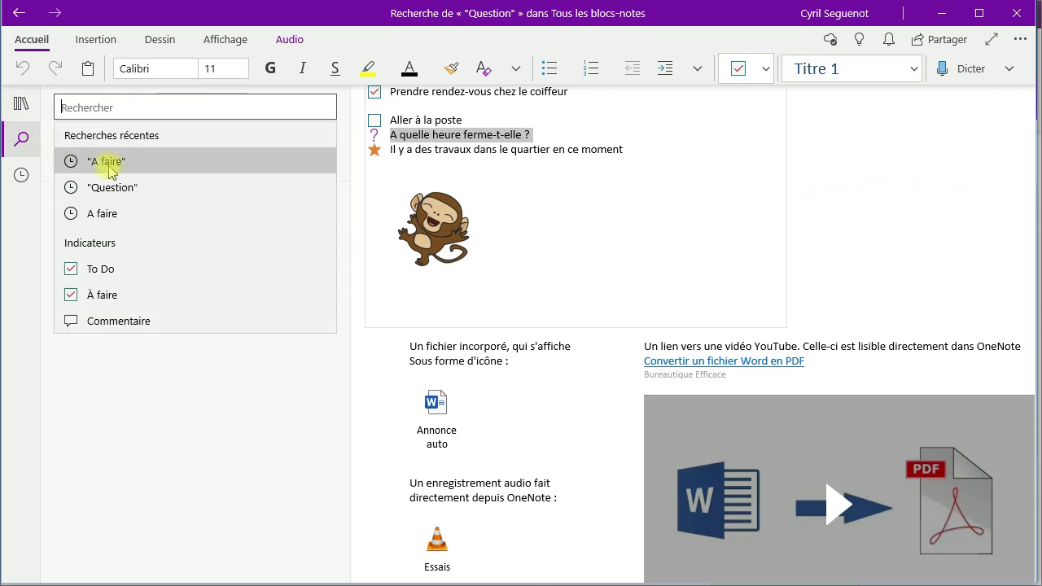
left_click(114, 298)
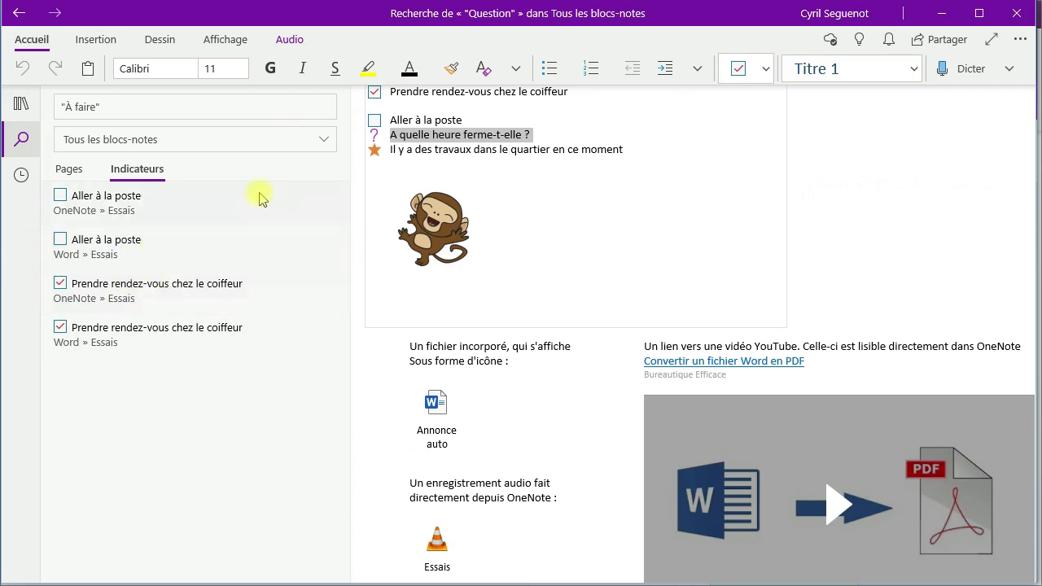
left_click(323, 141)
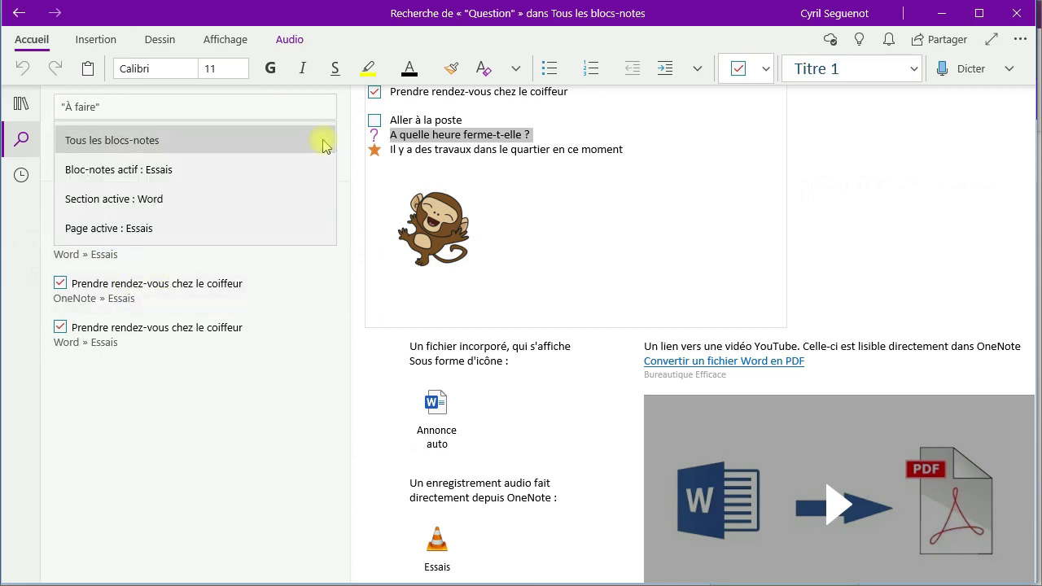
left_click(323, 141)
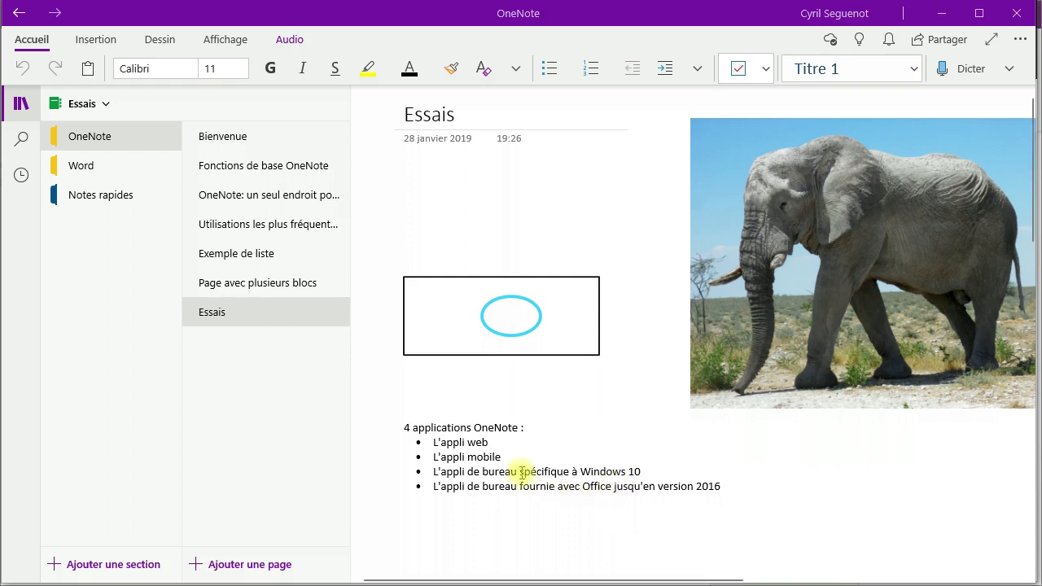
- Open the page versions of the Essais page in the OneNote section
left_click(254, 322)
right_click(254, 322)
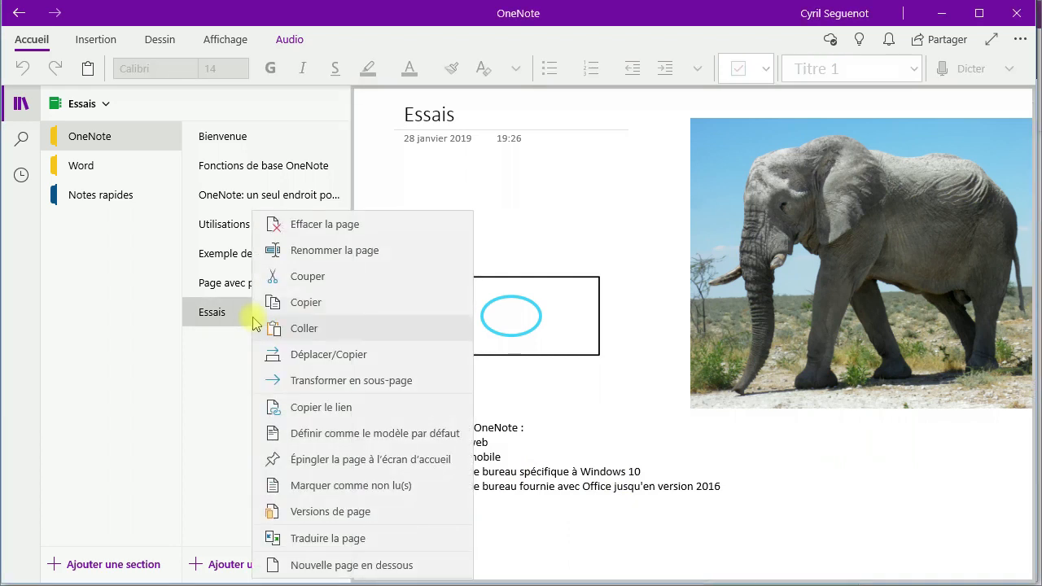
left_click(300, 512)
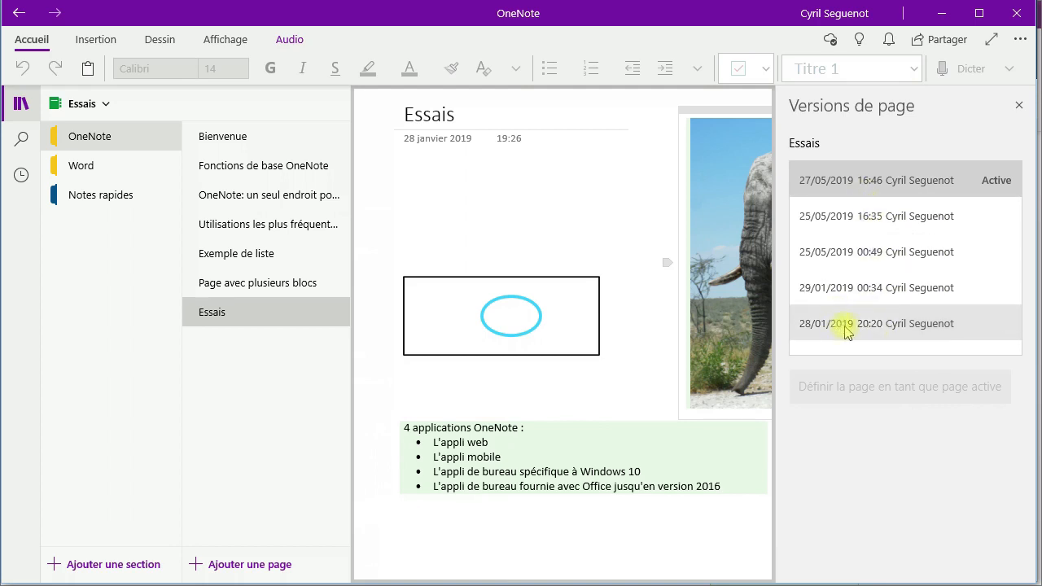
- View the Essais page versions of 25/05/2019 16:35, 25/05/2019 00:49, 28/01/2019 20:20 and 29/01/2019 00:34 in turn
left_click(856, 220)
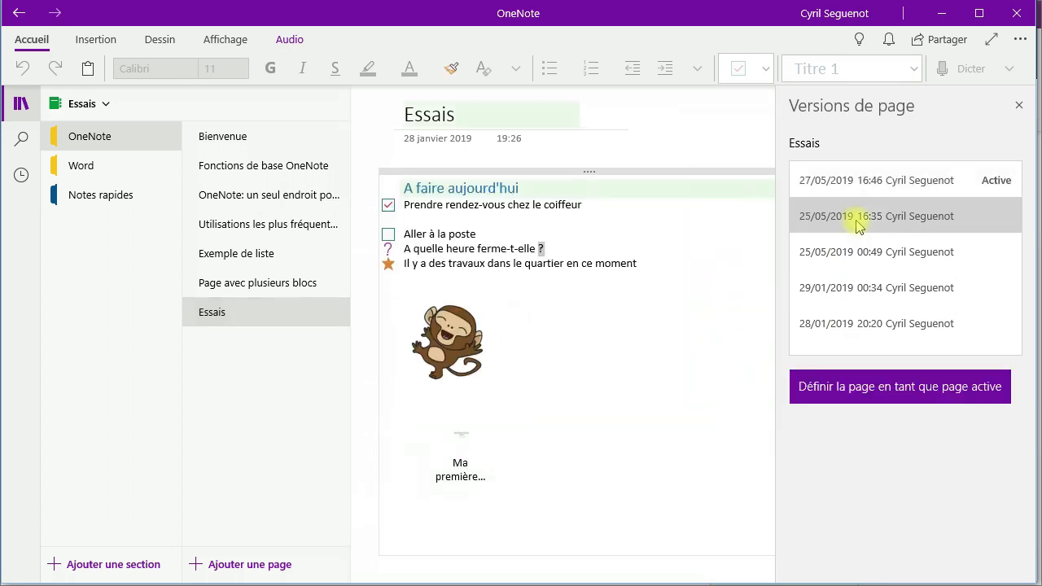
left_click(867, 262)
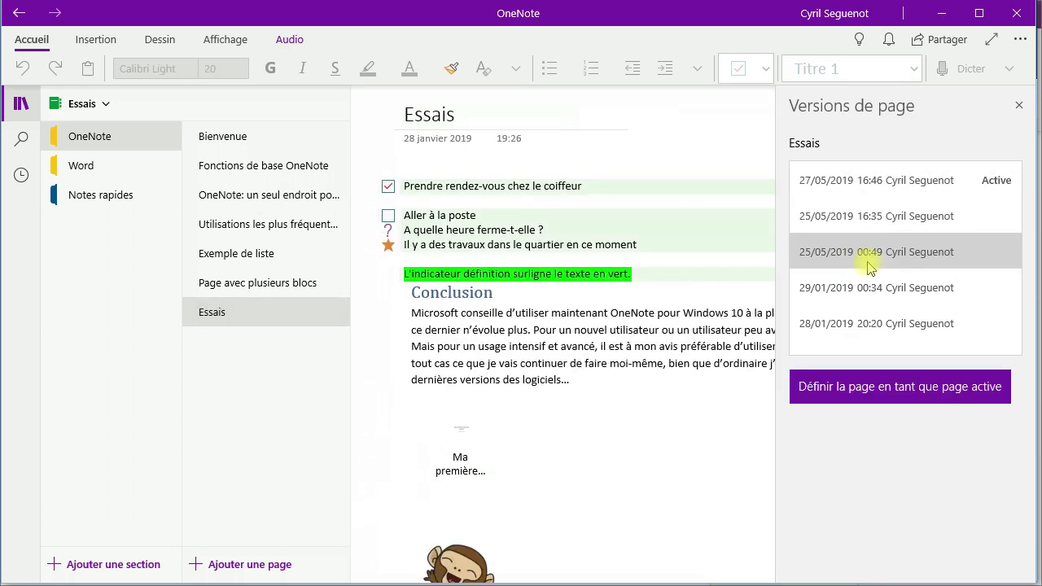
left_click(866, 327)
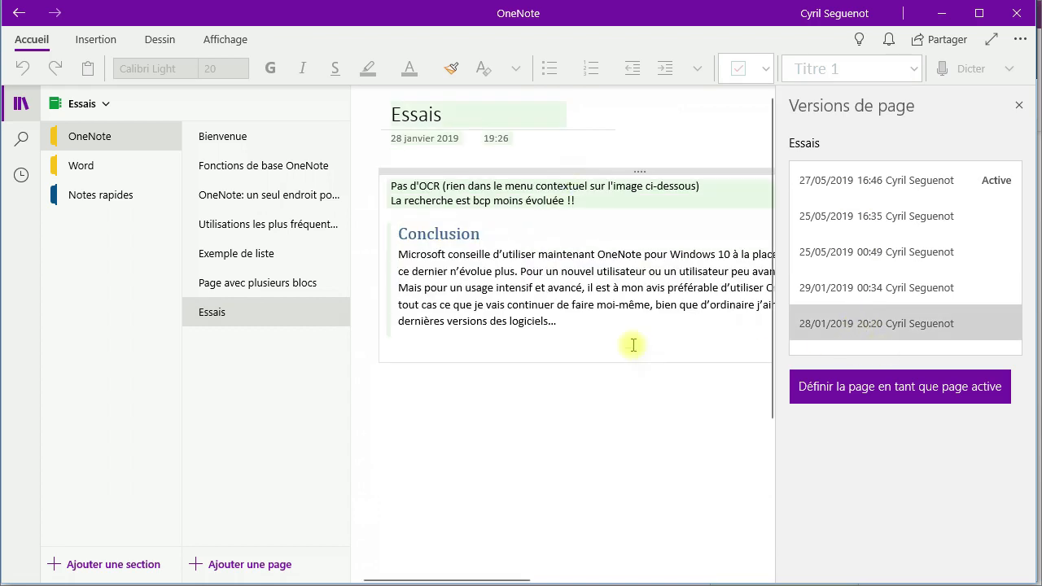
left_click(838, 295)
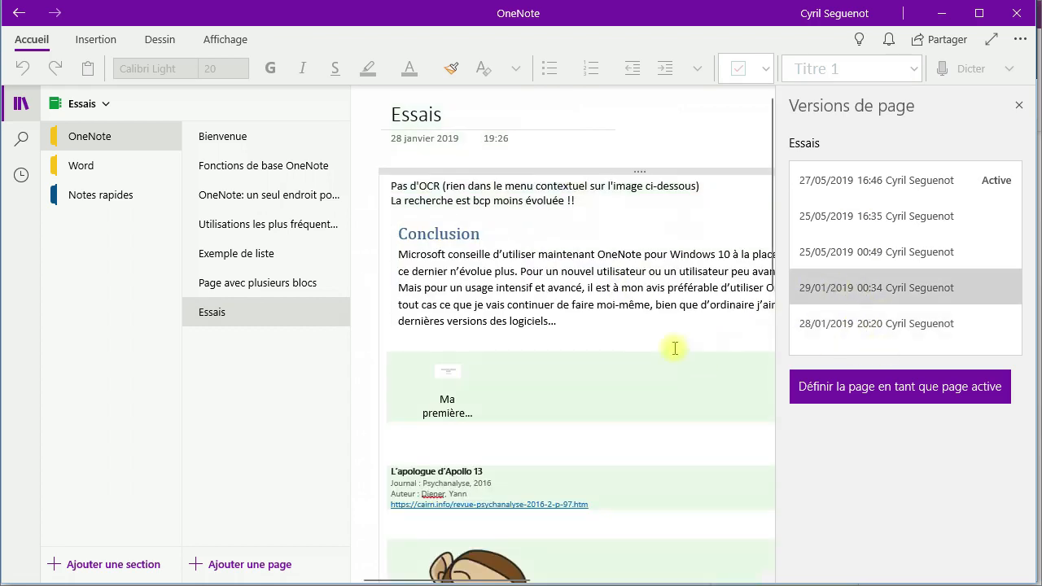
scroll(669, 353, "down", 10)
scroll(669, 354, "up", 8)
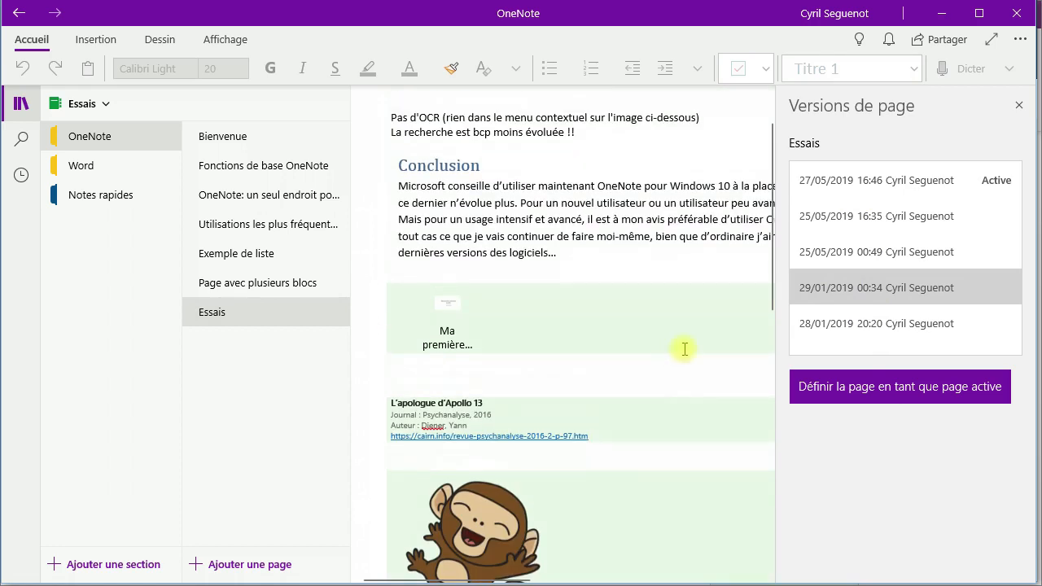
- Review the 28/01/2019 20:20 and 25/05/2019 00:49 versions of the Essais page, and close the version history
left_click(850, 324)
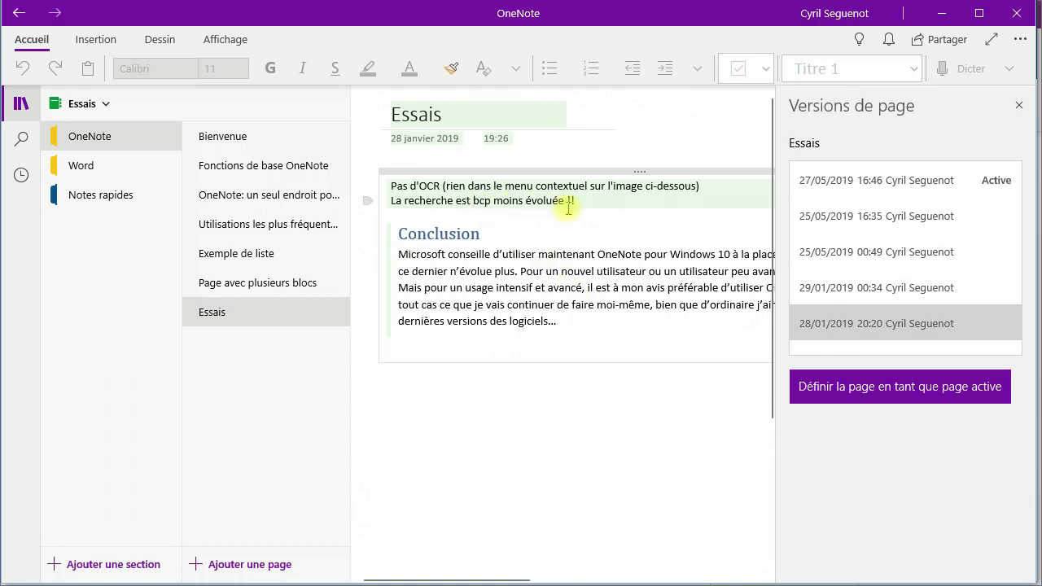
left_click_drag(420, 186, 587, 201)
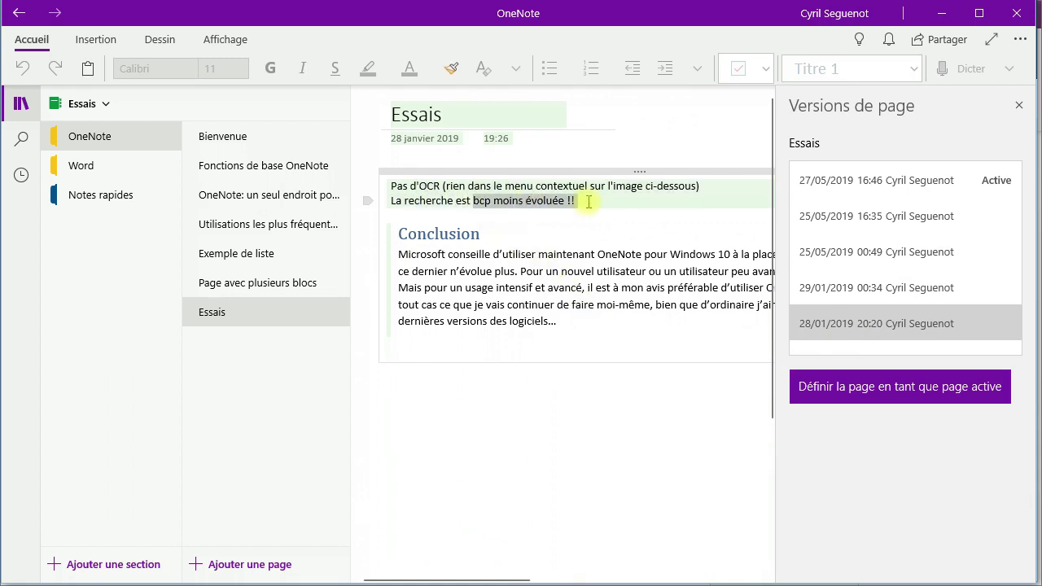
left_click(834, 256)
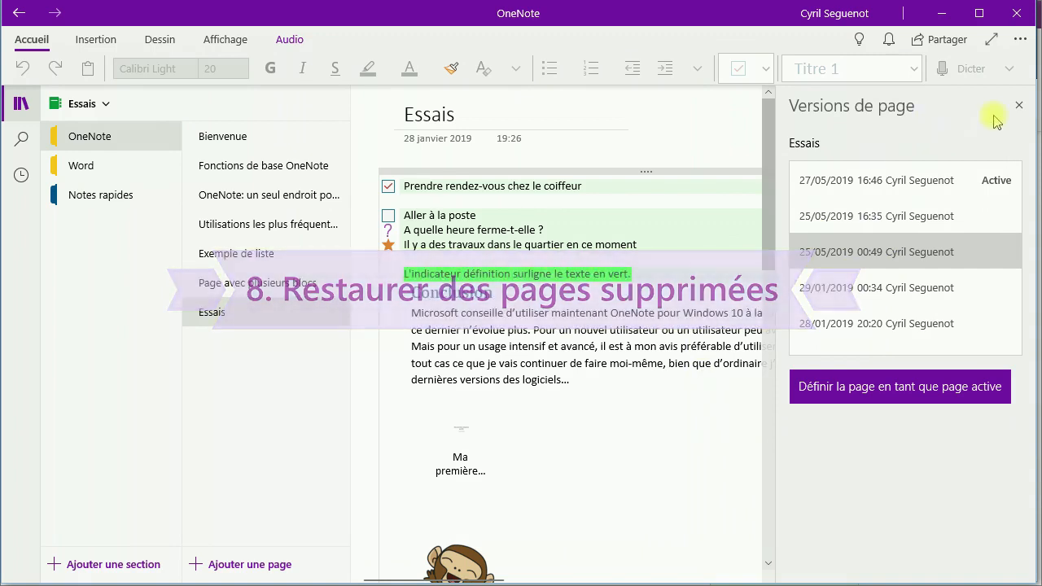
left_click(1018, 105)
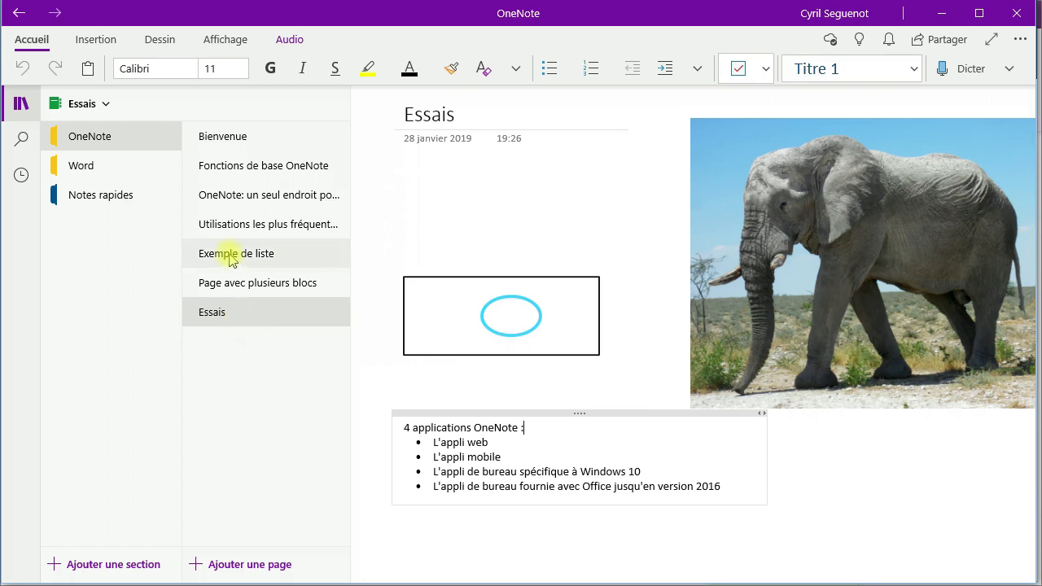
- Display the Essais notebook's deleted notes and preview the deleted pages "OneNote: un seul endroit pour toutes vos notes" and "titre"
left_click(223, 40)
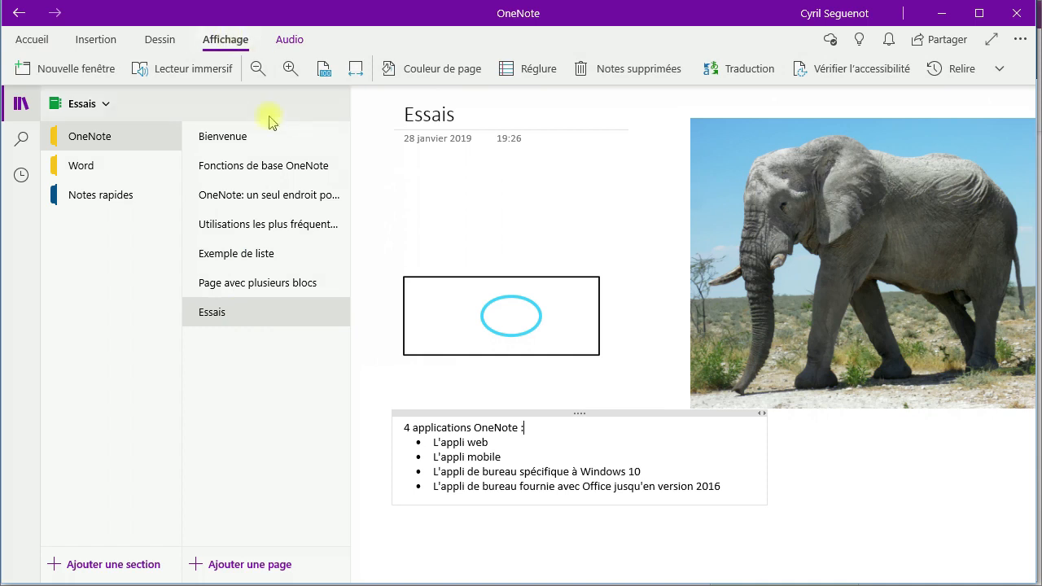
left_click(625, 72)
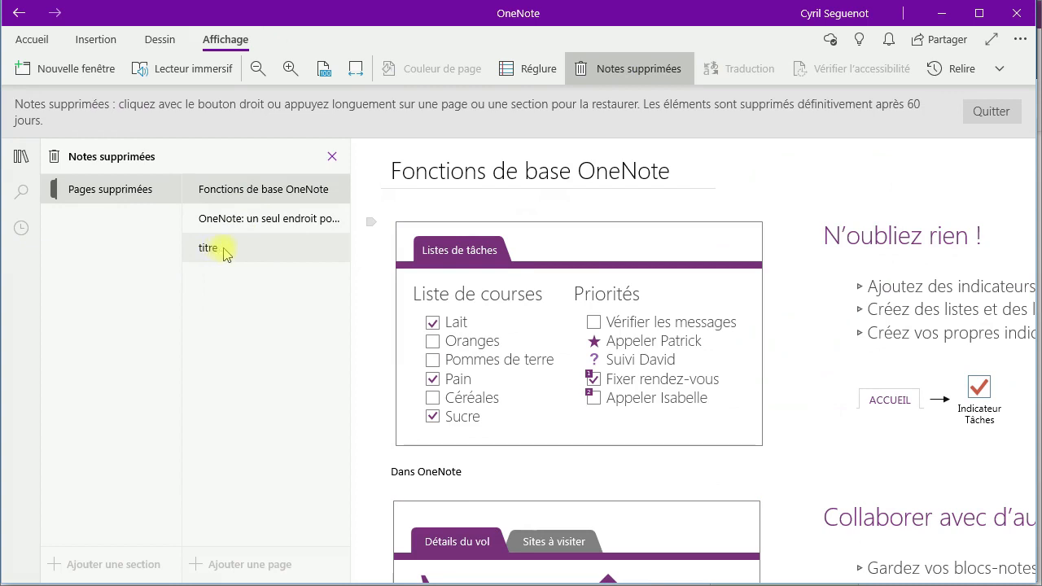
left_click(232, 224)
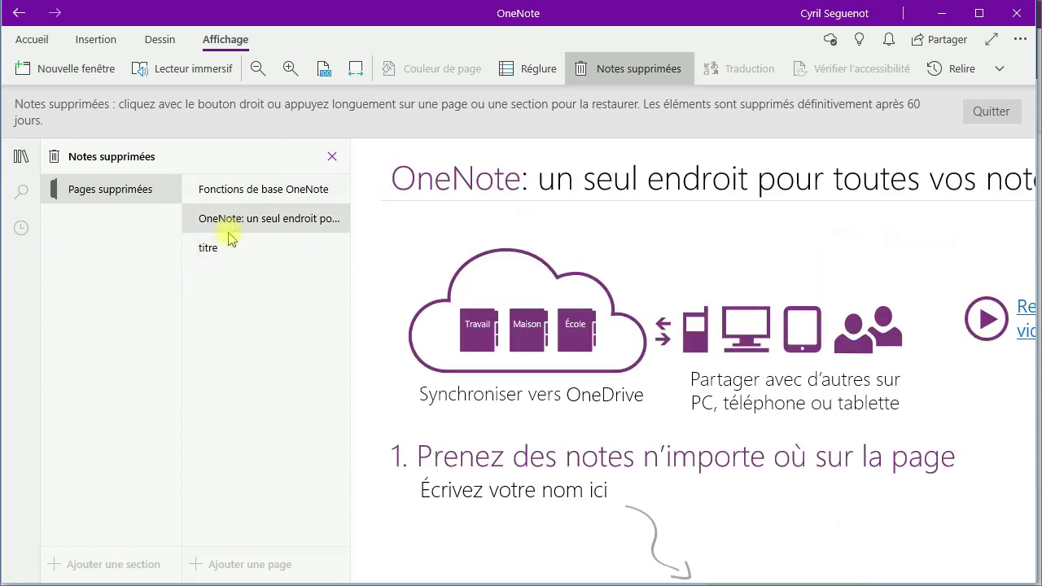
left_click(229, 249)
- View the restore destinations for the deleted page "OneNote: un seul endroit pour toutes vos notes" without restoring it, and leave the deleted notes
left_click(227, 223)
right_click(229, 226)
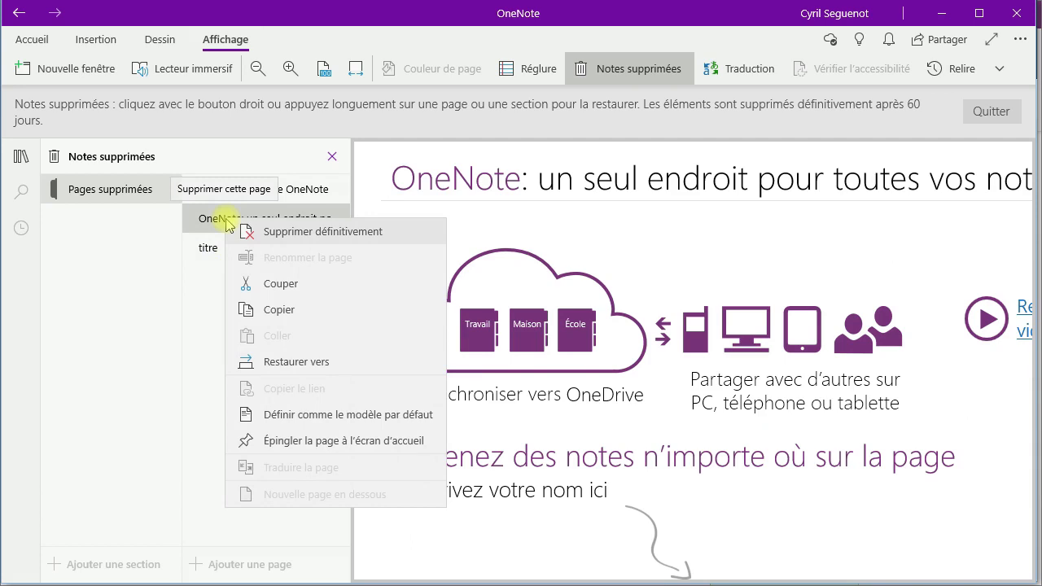
left_click(296, 363)
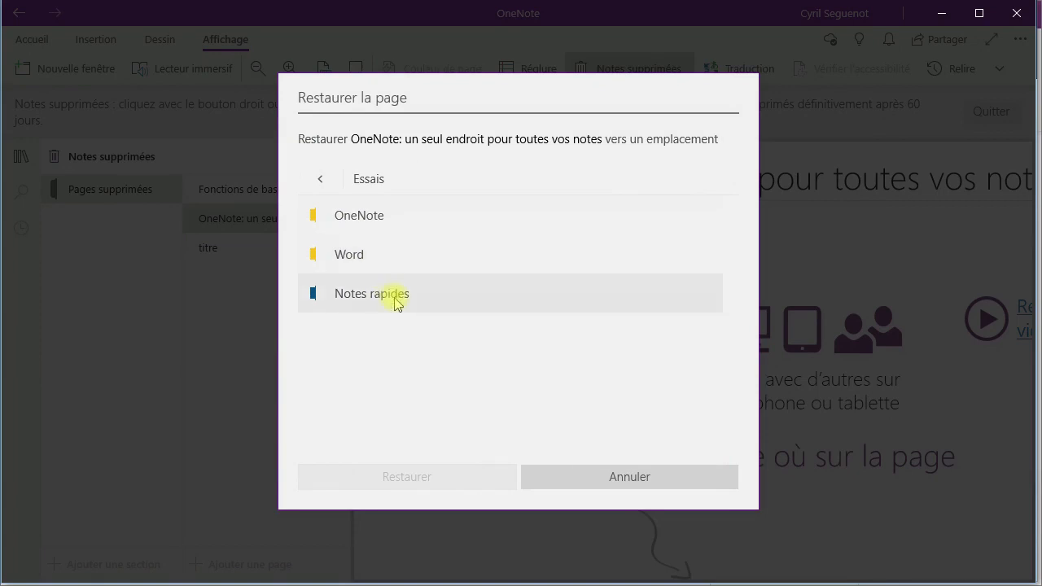
left_click(599, 480)
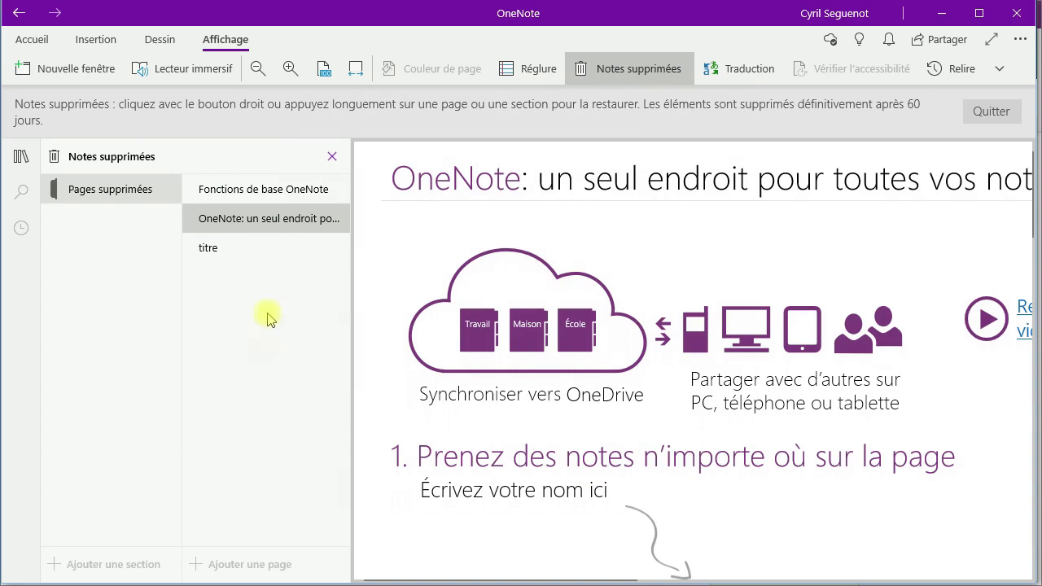
left_click(987, 112)
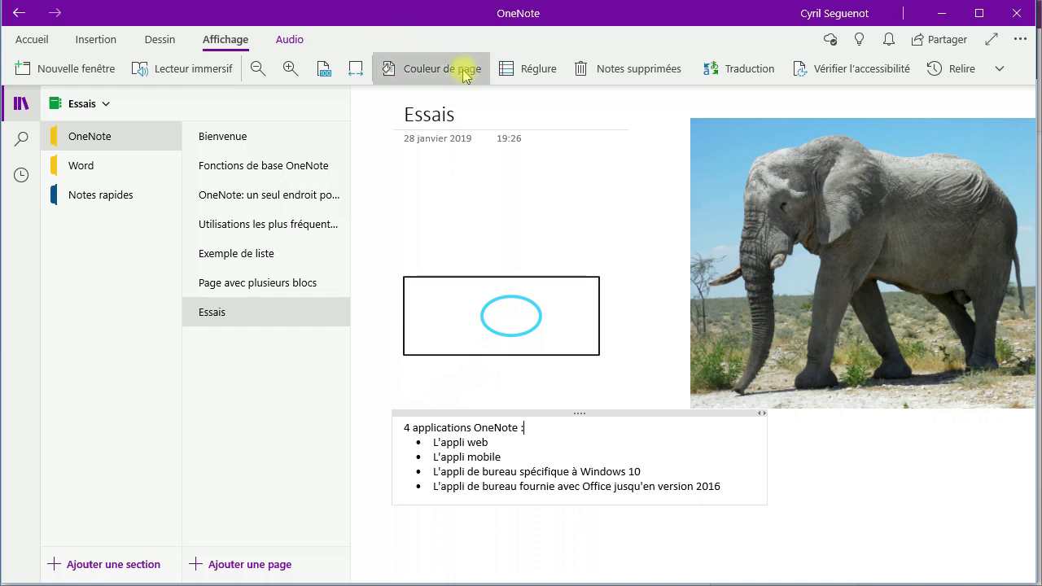
- Review the sharing options of the Essais notebook, including the e-mail invitation and its permission choices, and close them
left_click(939, 48)
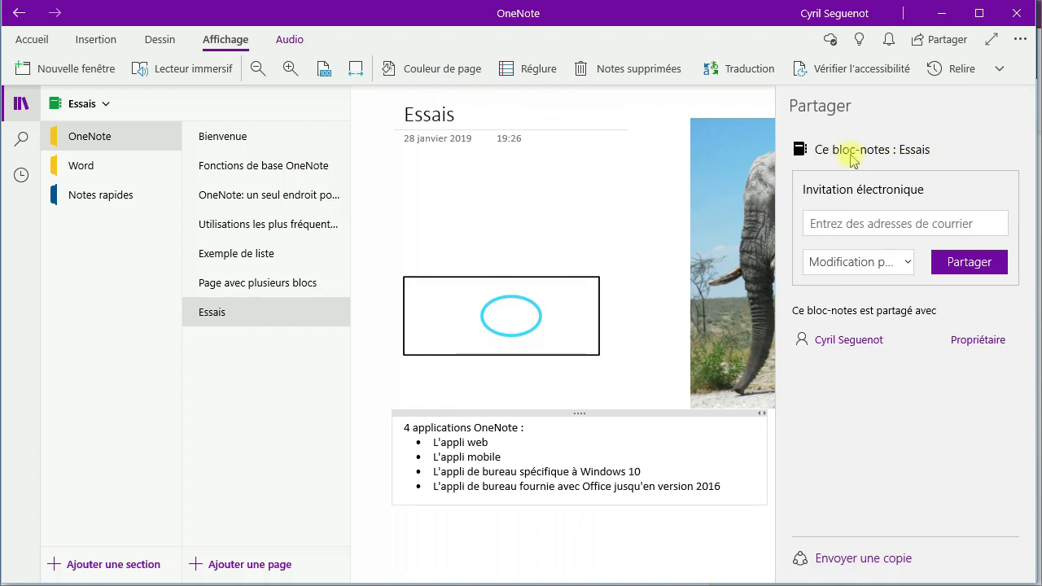
left_click(840, 222)
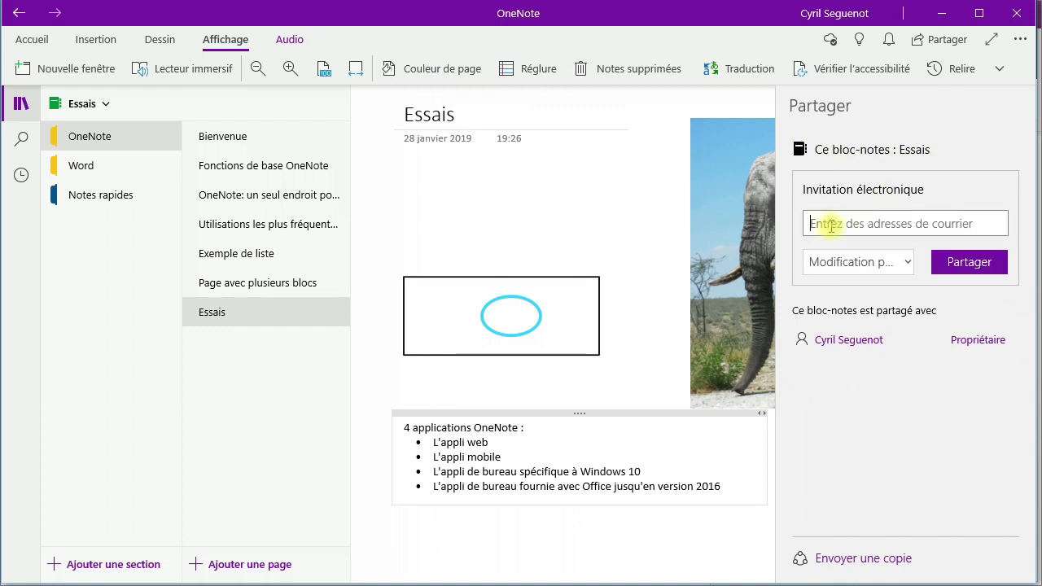
left_click(907, 264)
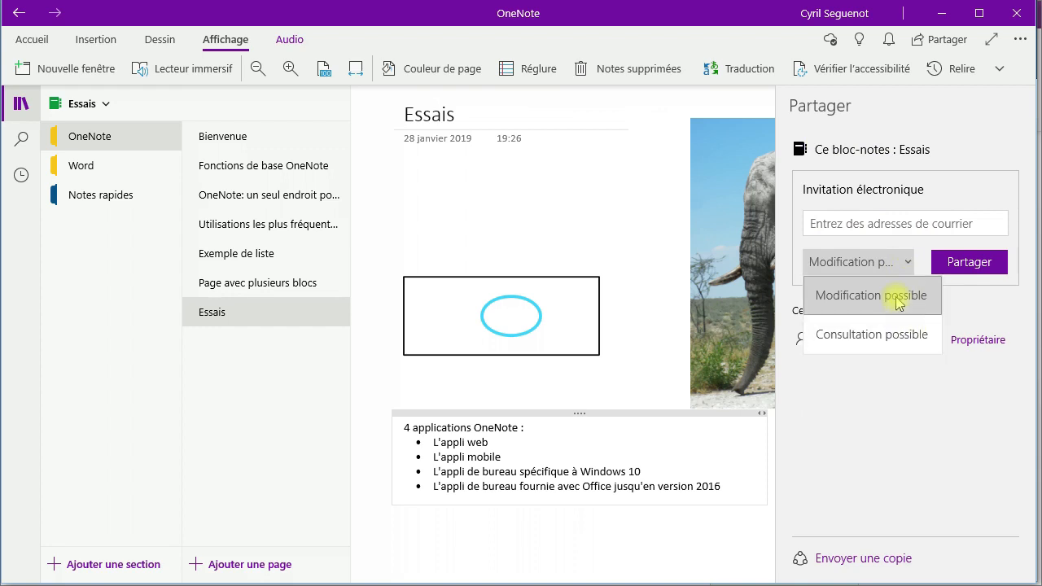
left_click(938, 202)
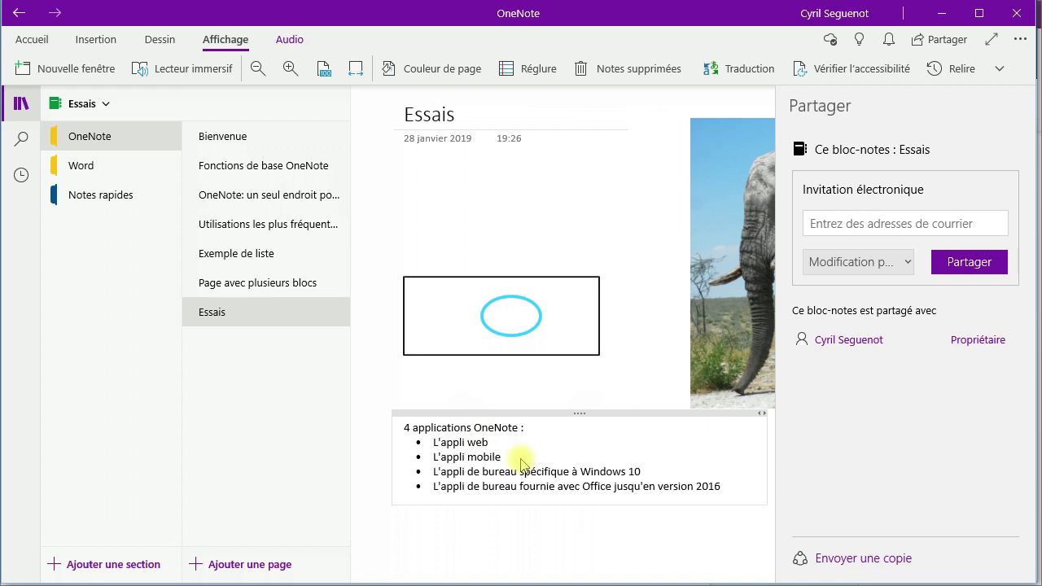
left_click(612, 244)
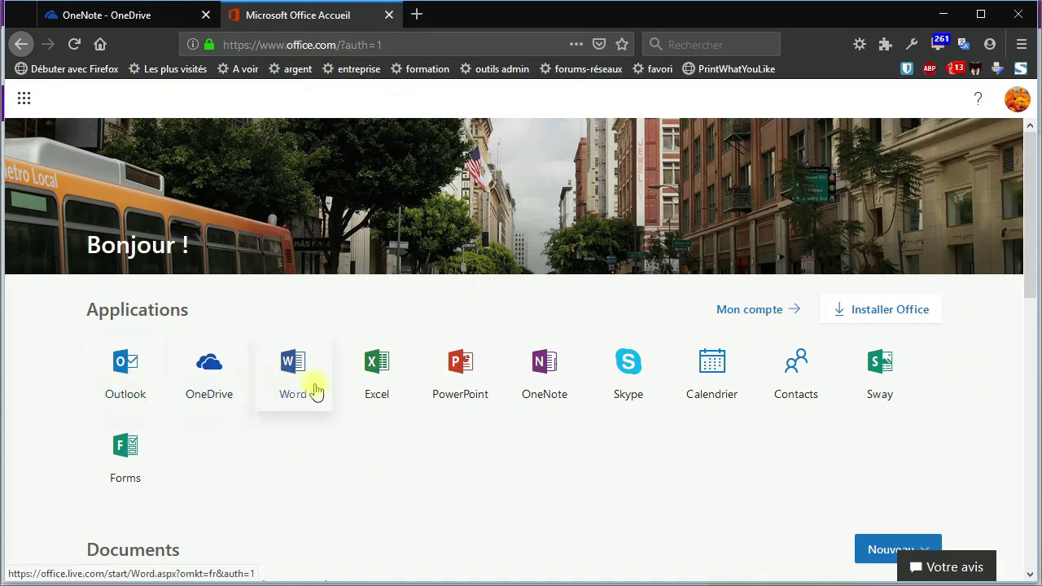
- From the Office home page in the browser, open OneNote and its Essais notebook
left_click(545, 383)
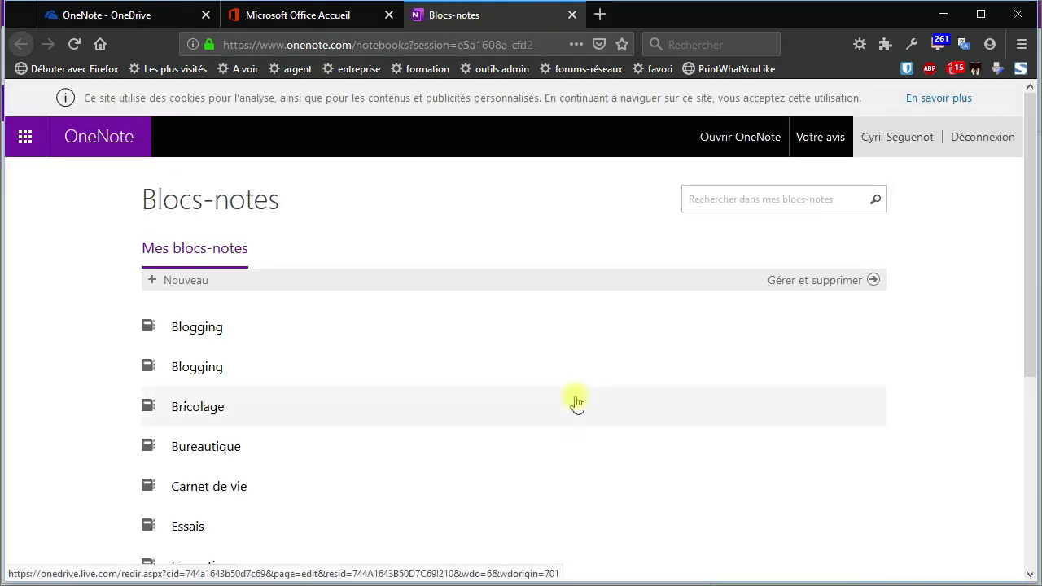
scroll(480, 395, "down", 2)
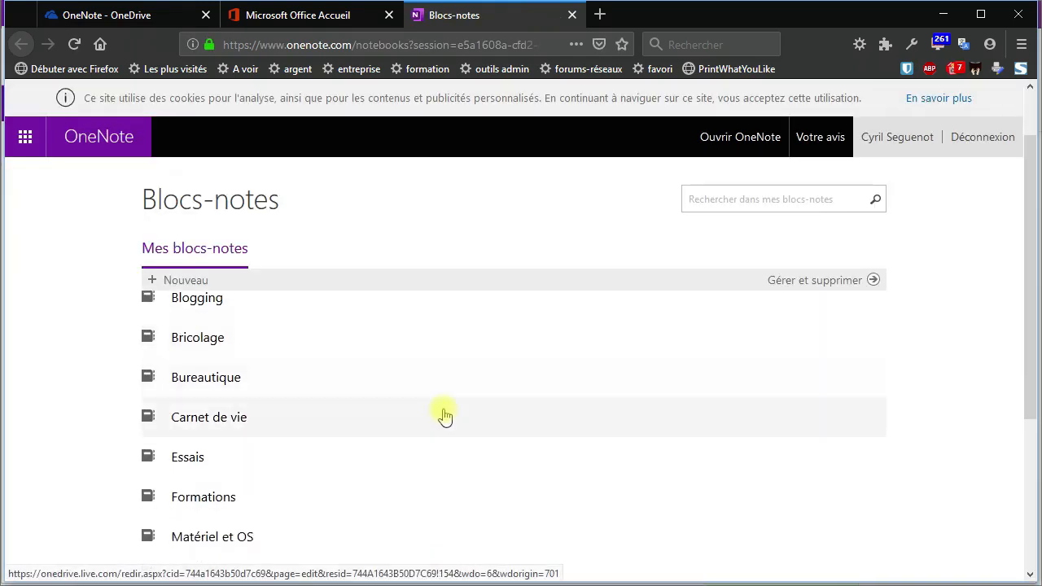
scroll(440, 417, "down", 2)
left_click(179, 391)
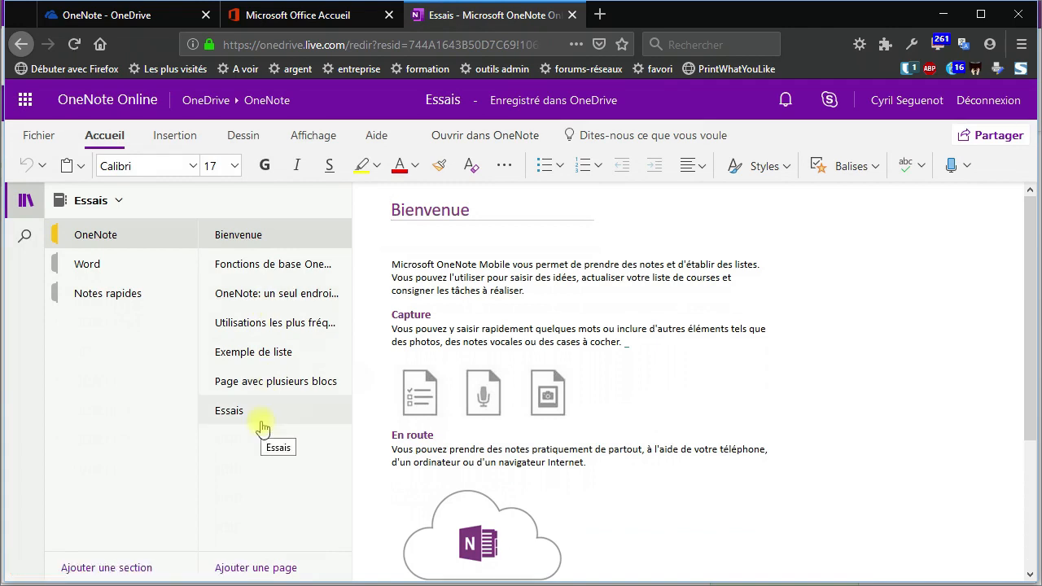
- Display the Essais page of the OneNote section in OneNote Online and look through its content
left_click(244, 414)
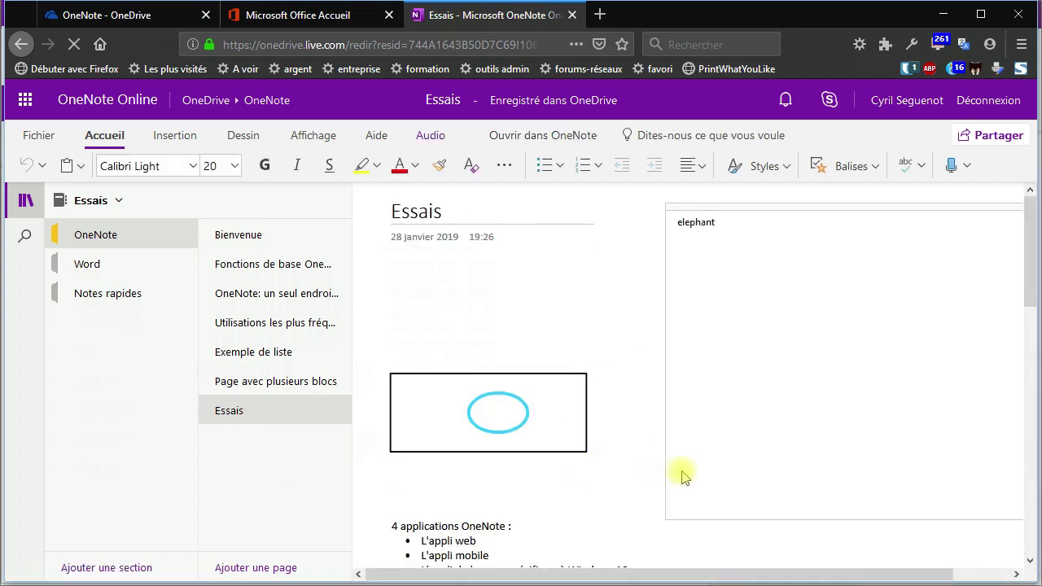
scroll(624, 415, "down", 4)
scroll(628, 423, "up", 4)
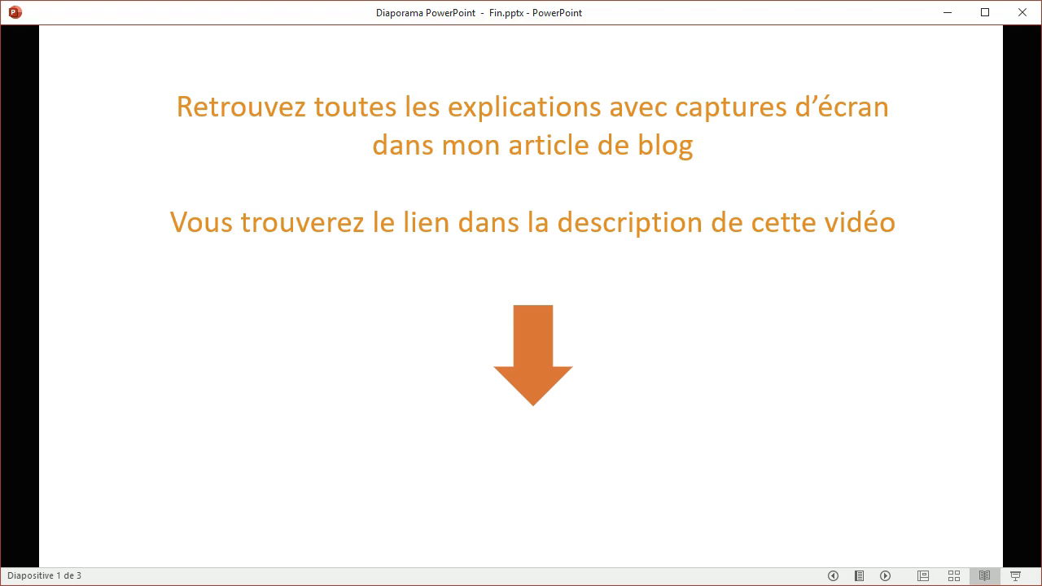
key("Right")
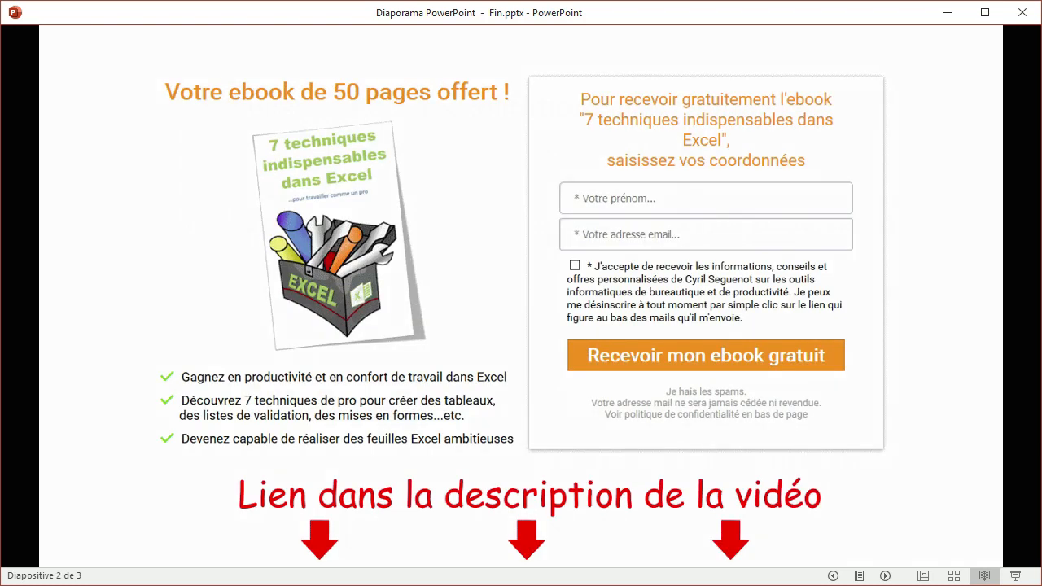